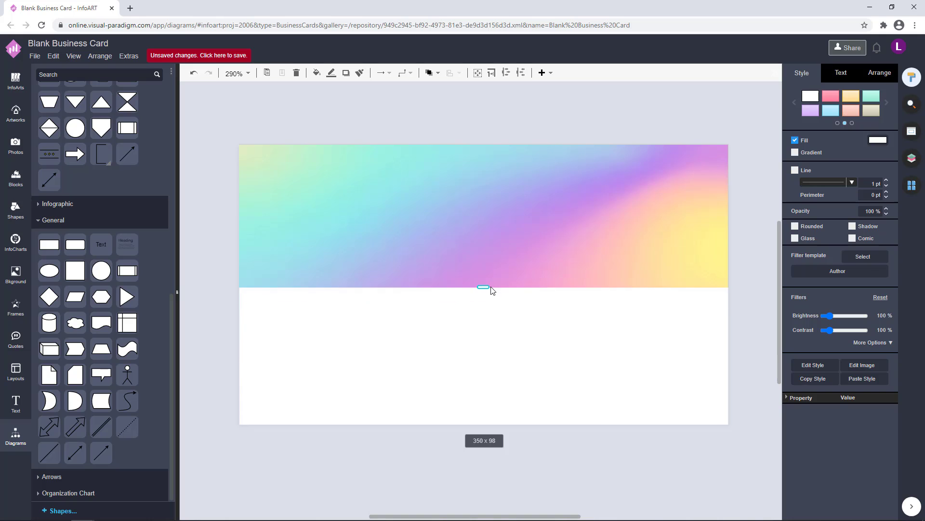
Drag the white panel flush against the front card's bottom edge and show the Pages panel.
mouse_move(499, 336)
mouse_down()
mouse_move(500, 318)
mouse_move(499, 333)
mouse_move(513, 345)
mouse_up()
double_click(499, 334)
click(583, 222)
scroll(548, 232, down, 1)
Switch to Page-2 and try dragging a Bkground gradient onto the card.
click(911, 186)
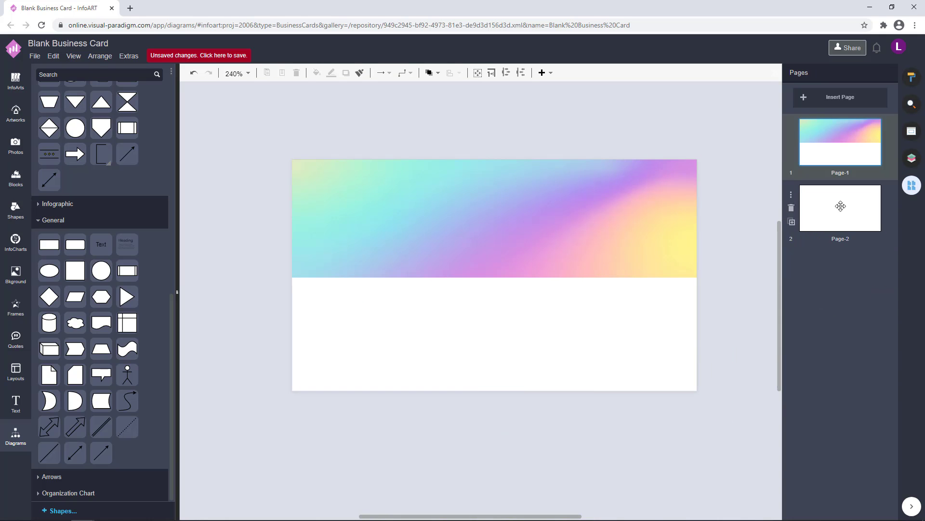
click(840, 208)
click(16, 275)
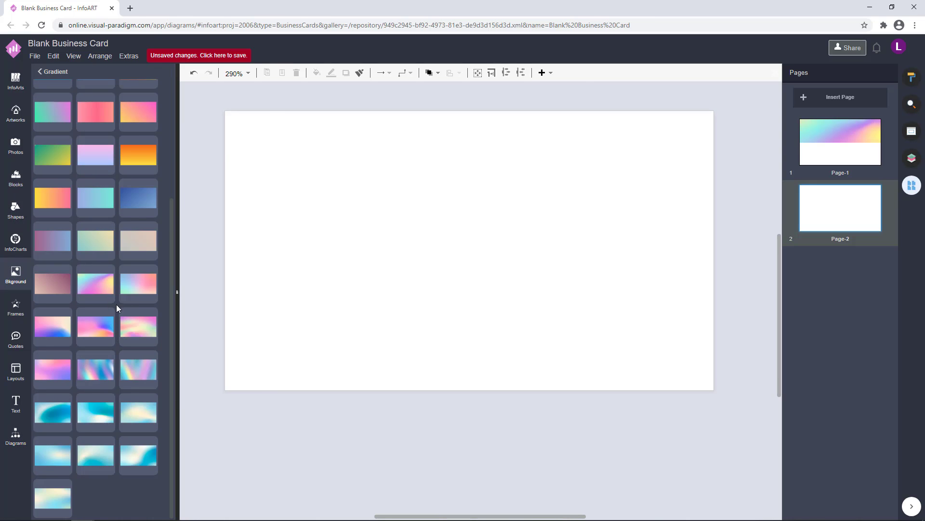
drag(98, 285, 448, 448)
scroll(489, 390, down, 3)
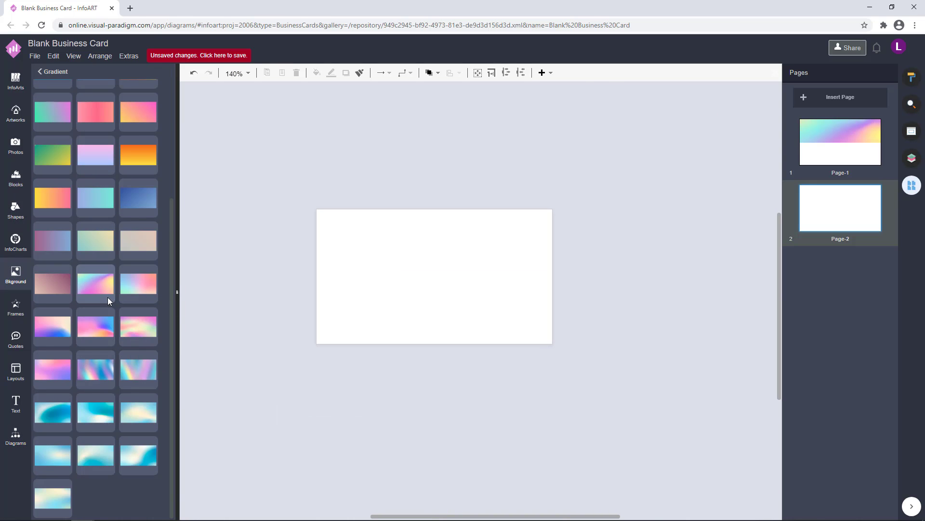
drag(96, 291, 404, 281)
scroll(393, 260, down, 3)
scroll(404, 281, down, 3)
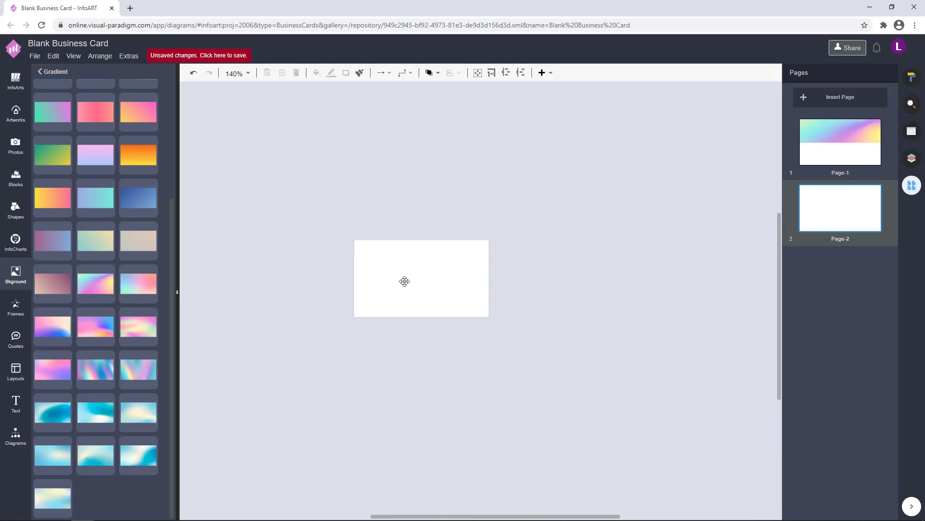
Open the Layers list, undo a pink-and-blue gradient background, and return to blank Page-2.
click(912, 158)
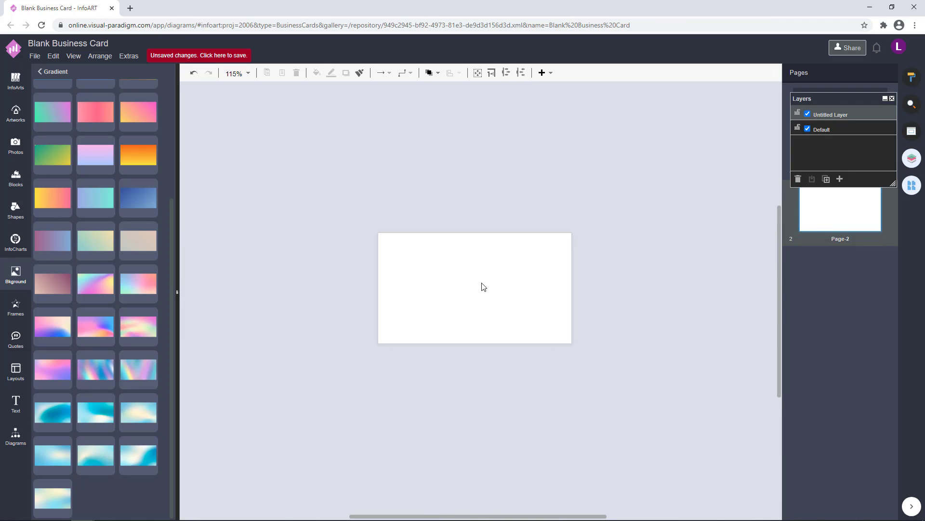
drag(103, 331, 432, 254)
key(ctrl+z)
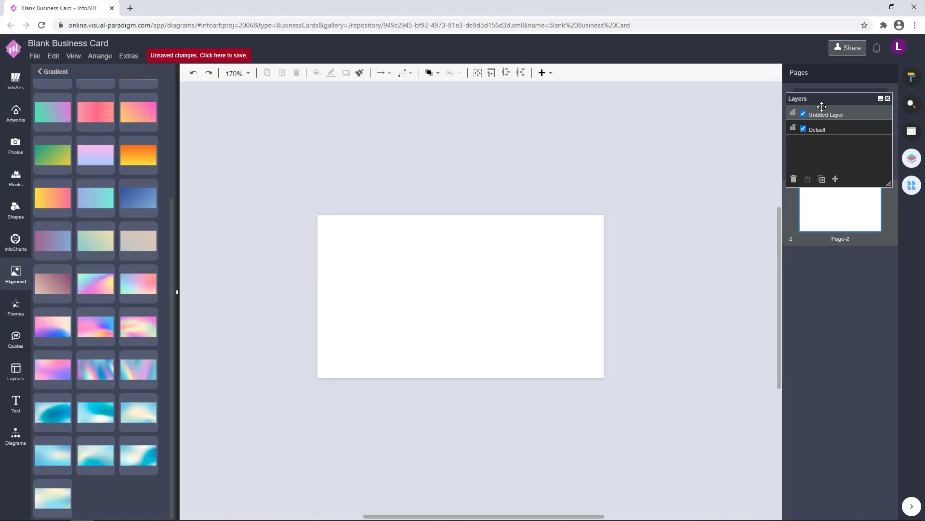
drag(822, 106, 569, 121)
click(839, 142)
click(840, 217)
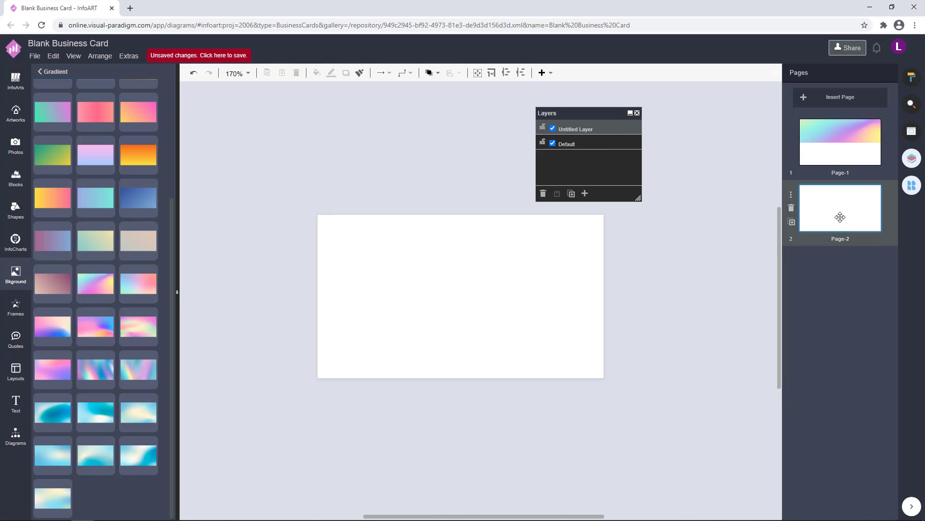
Search the stock Photos library for 'gradient'.
click(11, 80)
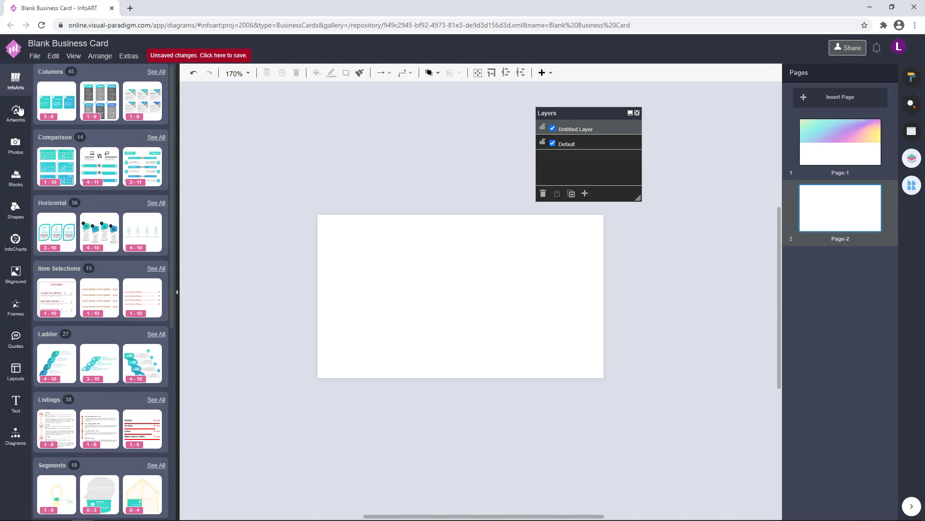
click(16, 108)
click(15, 145)
click(67, 73)
text(gradient)
key(Return)
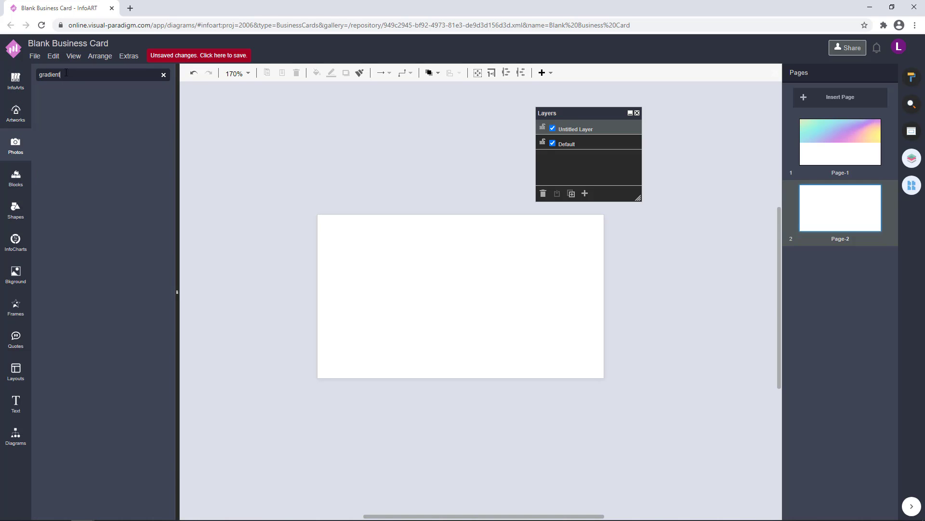
On Page-1, replace the card's top band with a pink gradient photo.
click(842, 154)
scroll(96, 289, down, 4)
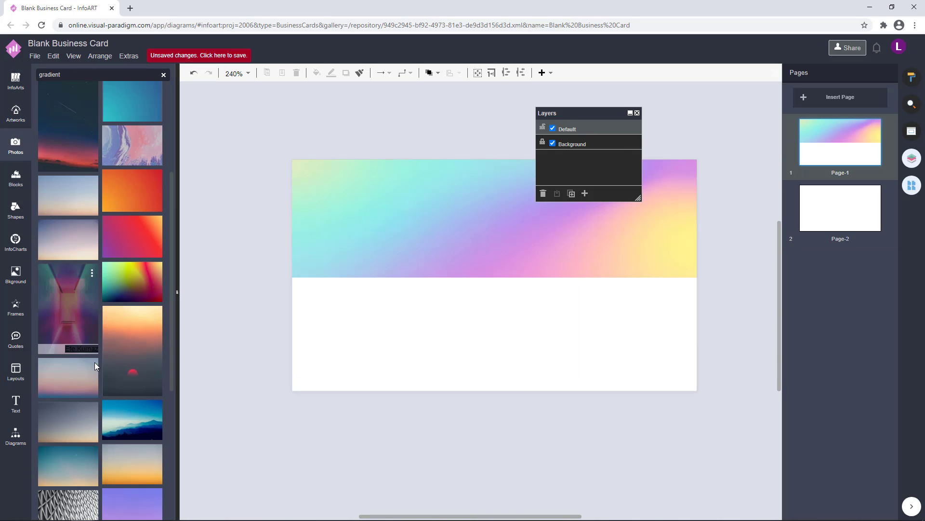
drag(132, 282, 290, 239)
scroll(122, 283, up, 4)
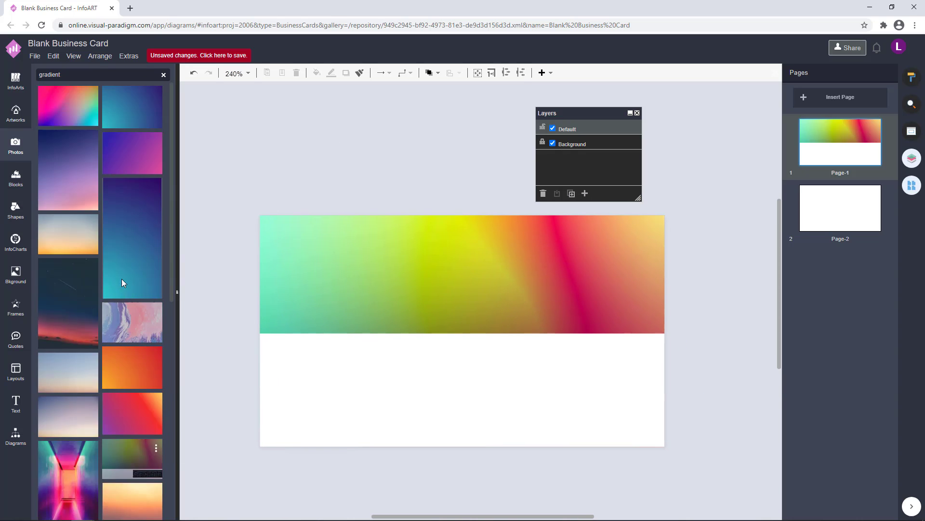
drag(70, 107, 367, 226)
drag(386, 205, 385, 183)
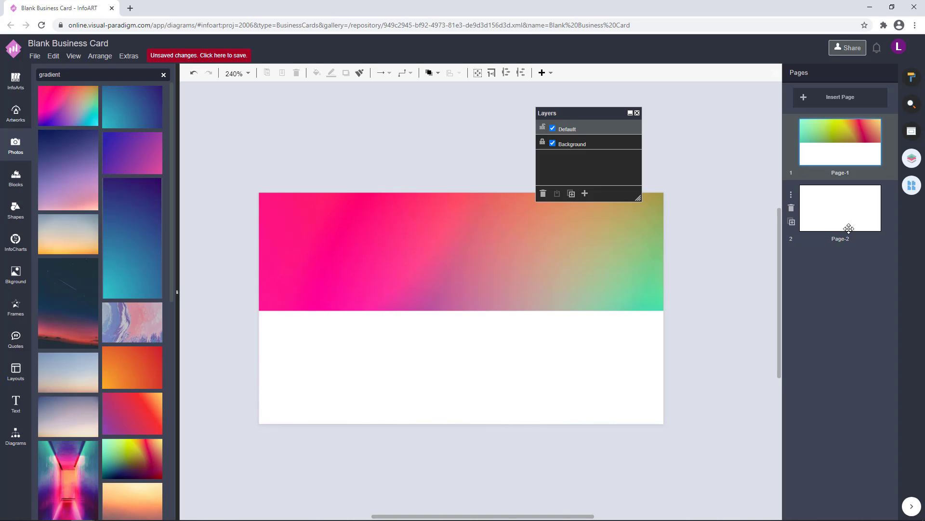
click(862, 218)
Place a gradient photo on Page-2, shrunk and centred on the card.
drag(68, 106, 560, 327)
scroll(560, 326, up, 3)
drag(596, 421, 439, 317)
drag(406, 290, 398, 267)
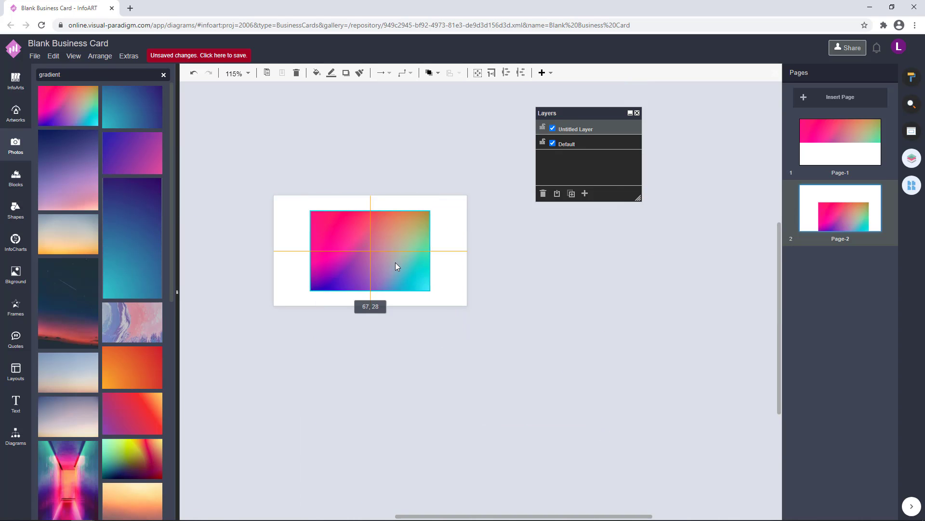
scroll(398, 266, up, 3)
drag(482, 289, 468, 289)
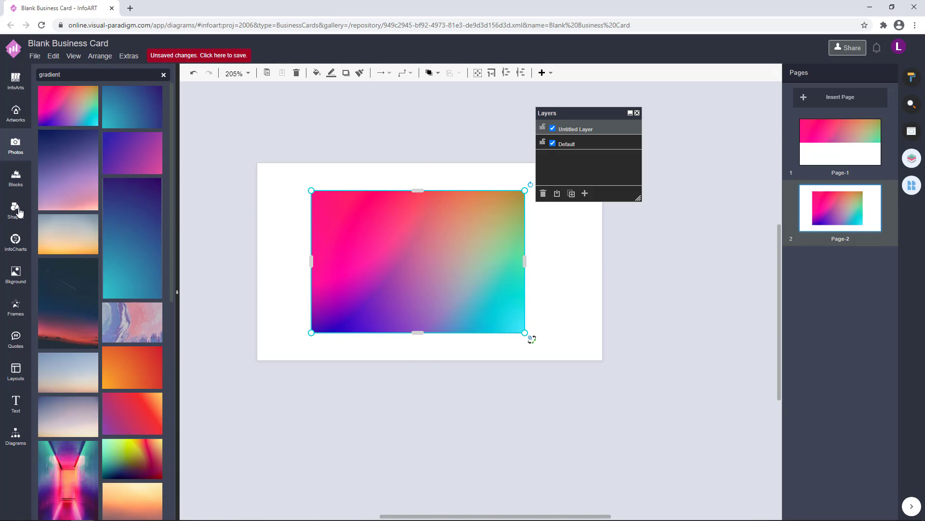
Add a circle frame from Frames, sized and aligned over the gradient photo.
click(8, 316)
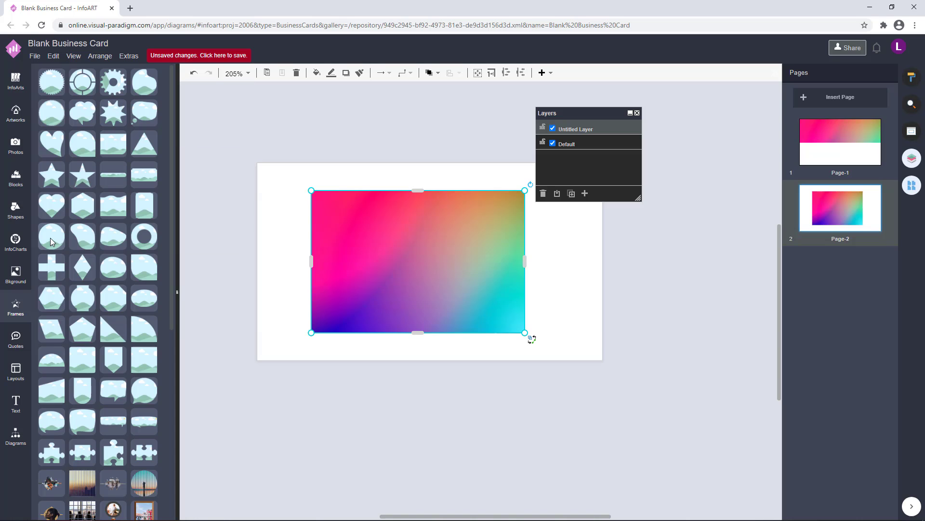
click(52, 242)
drag(475, 329, 432, 305)
drag(493, 353, 455, 314)
drag(393, 281, 411, 285)
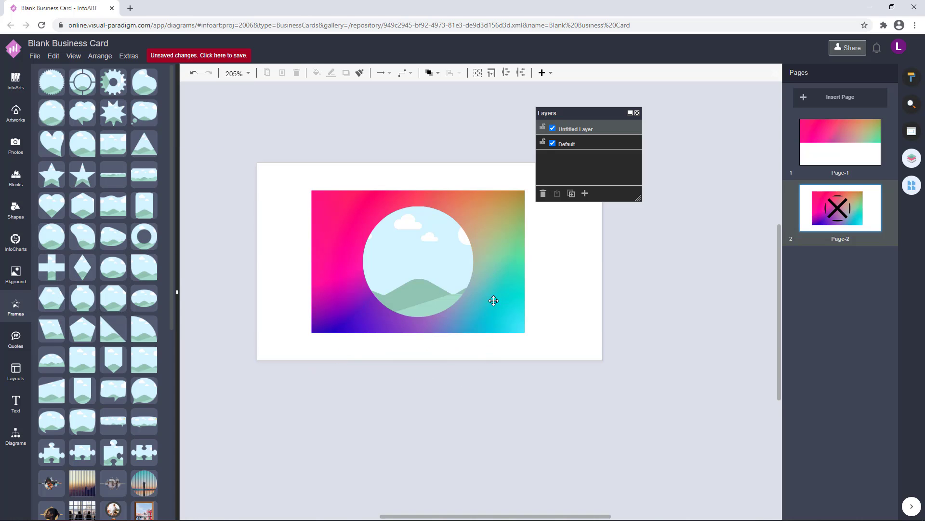
drag(473, 318, 494, 336)
drag(469, 300, 460, 290)
drag(483, 326, 489, 331)
mouse_move(460, 287)
mouse_down()
mouse_move(435, 271)
mouse_move(457, 285)
mouse_up()
Crop the gradient photo into the circle frame.
right_click(485, 289)
click(530, 405)
key(ctrl+z)
right_click(458, 270)
click(508, 275)
shift+click(463, 272)
right_click(460, 271)
click(484, 384)
key(ctrl+z)
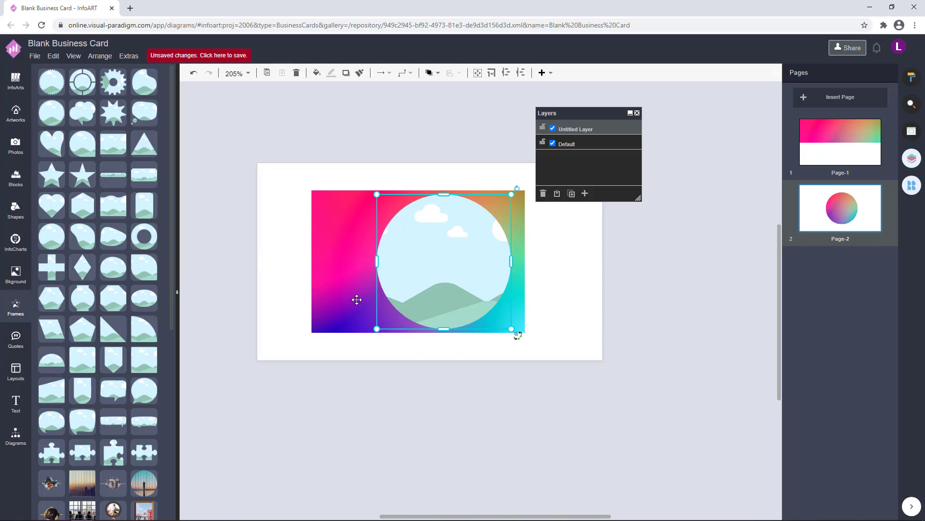
shift+click(356, 298)
right_click(357, 300)
click(386, 408)
Resize the gradient circle and centre it on the page.
drag(511, 329, 535, 352)
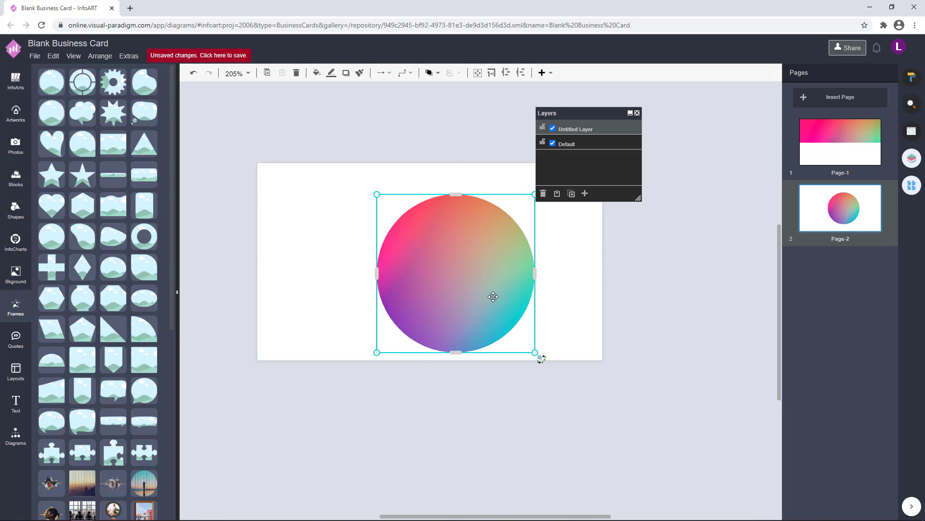
drag(493, 295, 469, 284)
click(521, 274)
scroll(587, 317, down, 1)
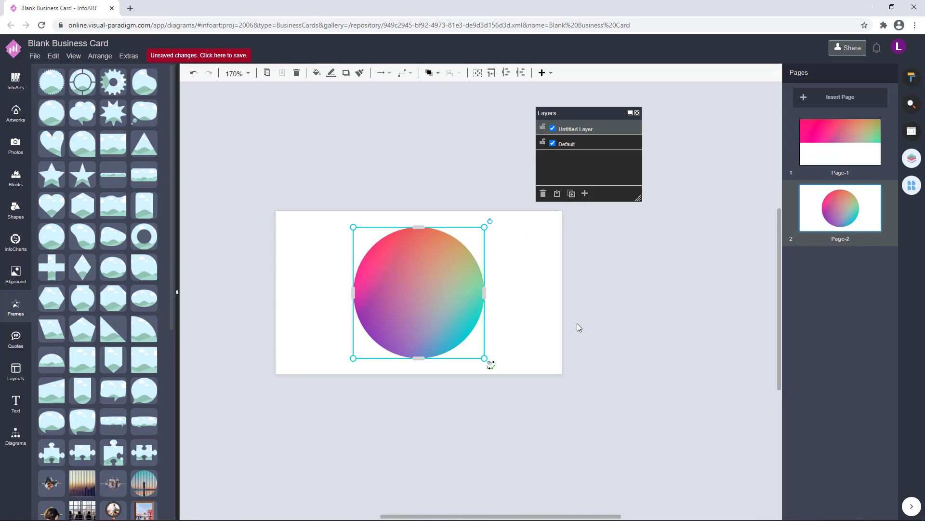
drag(494, 364, 494, 364)
drag(454, 310, 449, 305)
scroll(488, 306, up, 2)
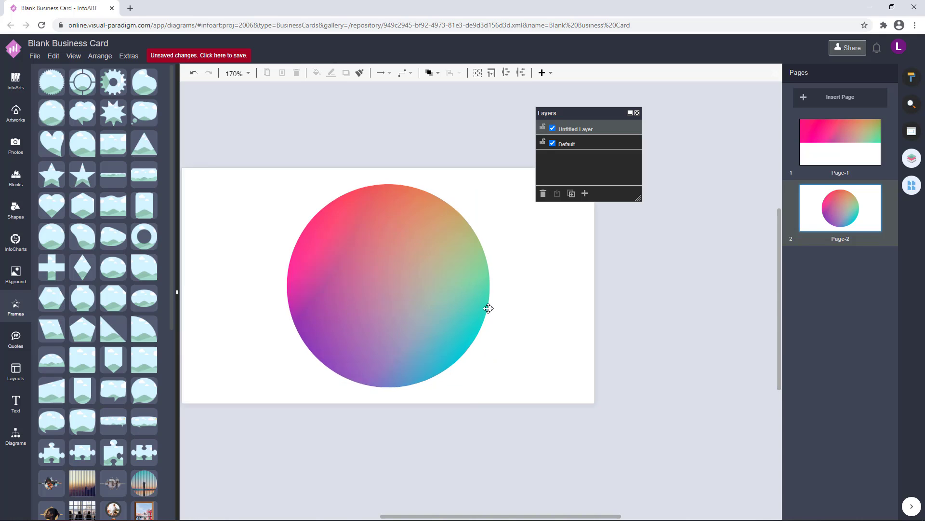
scroll(527, 340, down, 2)
drag(502, 233, 496, 239)
drag(433, 319, 436, 316)
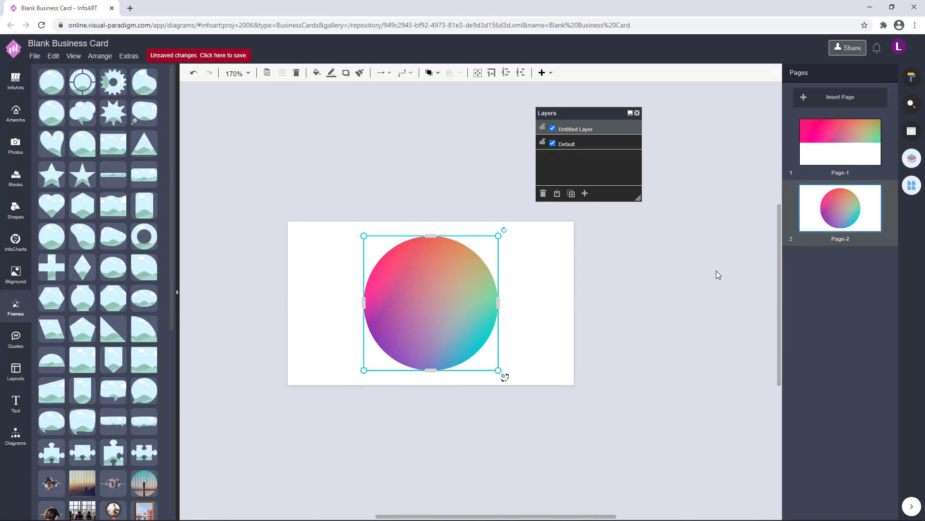
Copy the gradient circle and paste a copy onto the front card.
key(ctrl+c)
click(821, 152)
right_click(580, 322)
click(587, 379)
Move the pasted circle to the lower left and add a 164 x 164 white circle beside it.
drag(658, 405, 360, 374)
click(16, 437)
scroll(64, 467, down, 9)
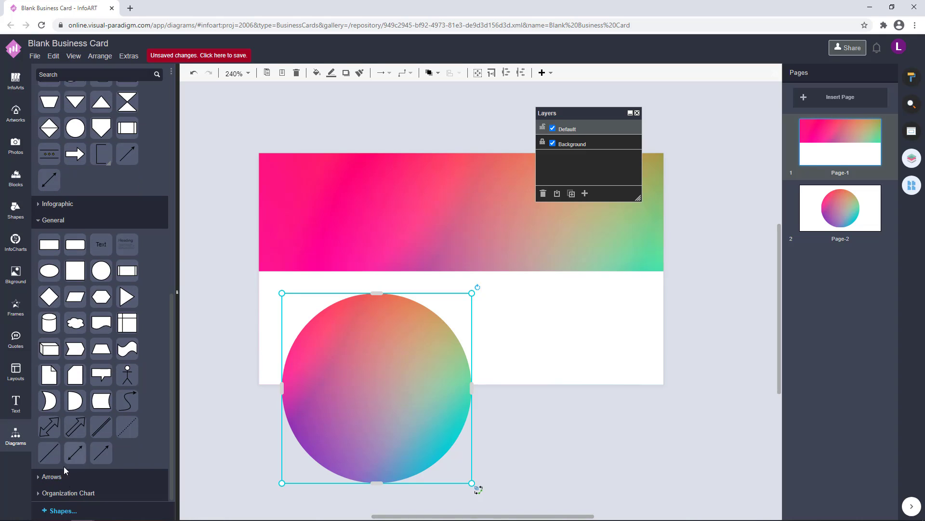
drag(102, 270, 325, 387)
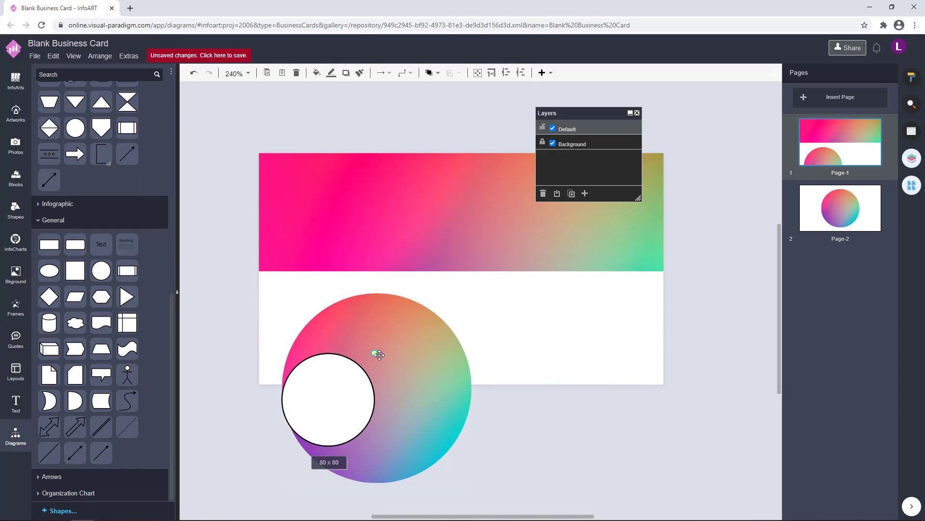
drag(379, 355, 472, 296)
drag(415, 349, 586, 340)
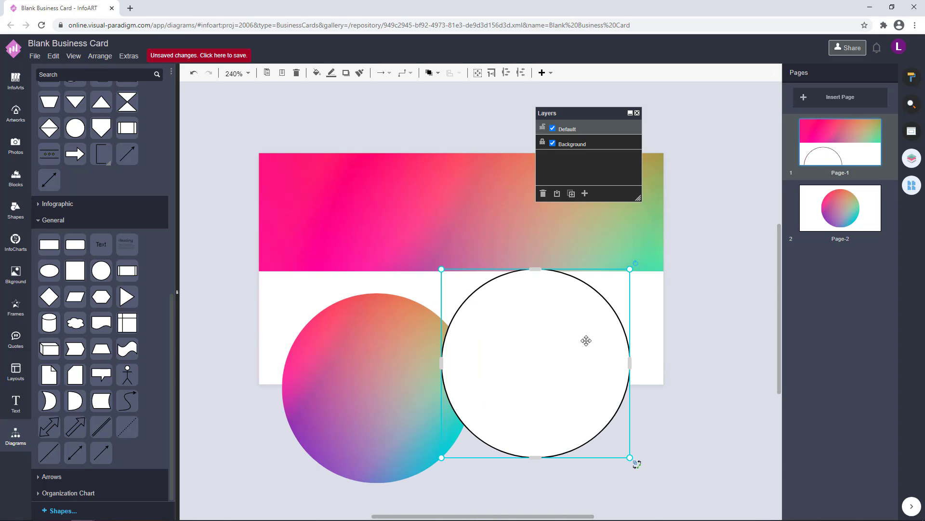
Remove the white circle's outline and delete the gradient circle.
click(912, 78)
click(794, 169)
click(366, 368)
key(Delete)
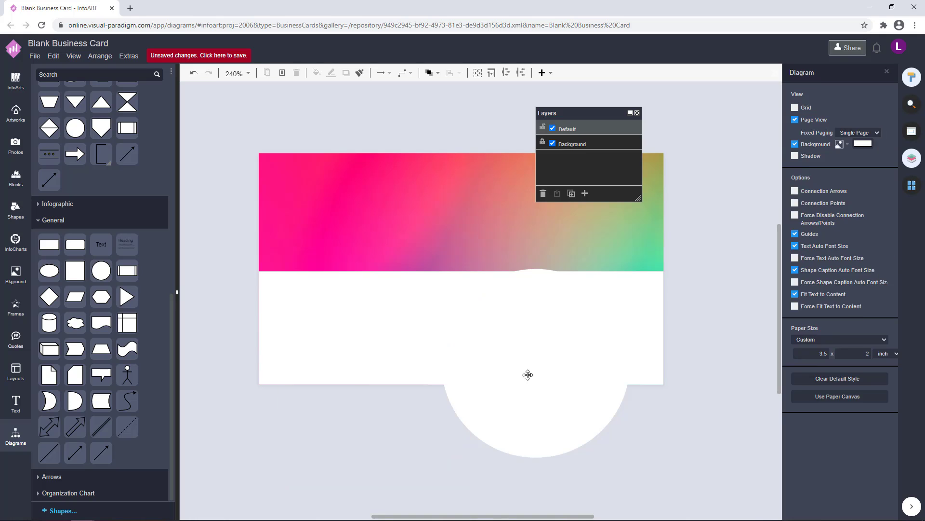
Move the white circle up to the page centre.
drag(527, 374, 445, 280)
drag(699, 294, 671, 342)
drag(440, 292, 448, 291)
click(697, 314)
scroll(697, 314, down, 1)
drag(683, 319, 637, 309)
Shrink and recentre the white circle, then undo the recent circle changes.
click(427, 268)
drag(512, 228, 453, 285)
drag(388, 328, 418, 300)
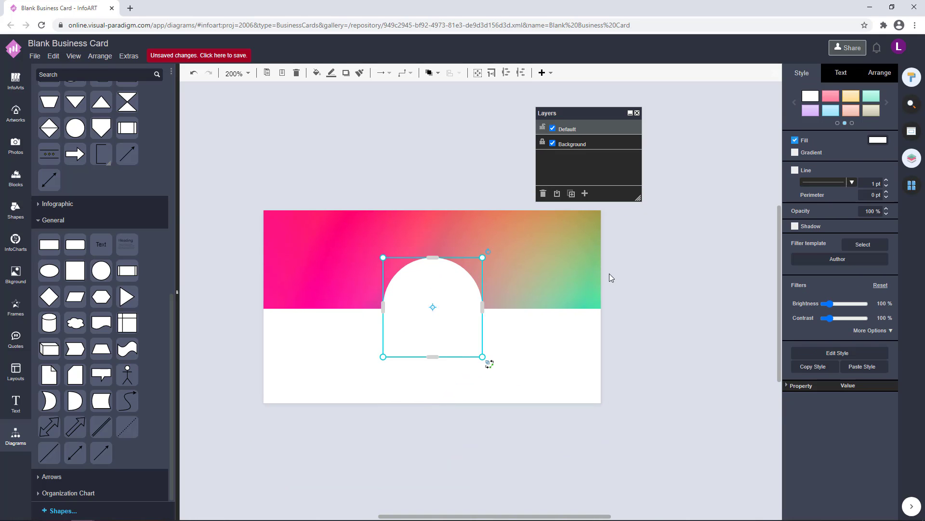
click(611, 274)
scroll(460, 310, up, 1)
click(435, 290)
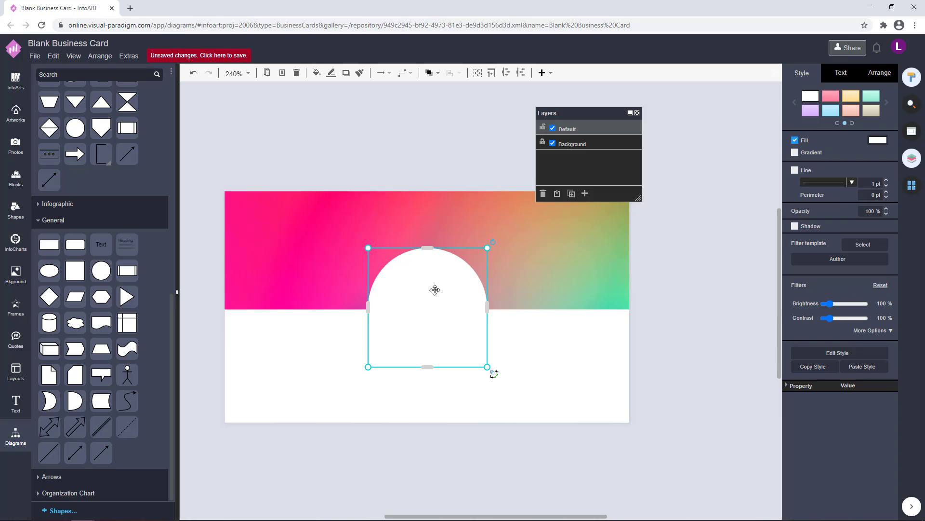
click(429, 432)
key(ctrl+z)
key(ctrl+z)
key(ctrl+z)
key(ctrl+z)
key(ctrl+z)
Centre the white circle and fit the gradient circle over the card centre.
click(608, 458)
drag(608, 458, 624, 351)
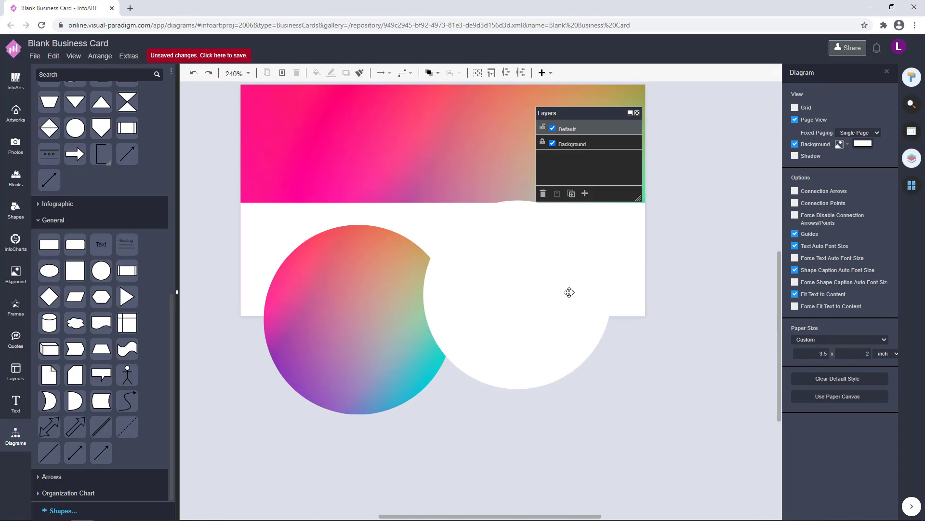
drag(569, 292, 494, 221)
drag(440, 339, 508, 409)
drag(521, 485, 464, 427)
drag(421, 399, 453, 246)
drag(500, 276, 533, 312)
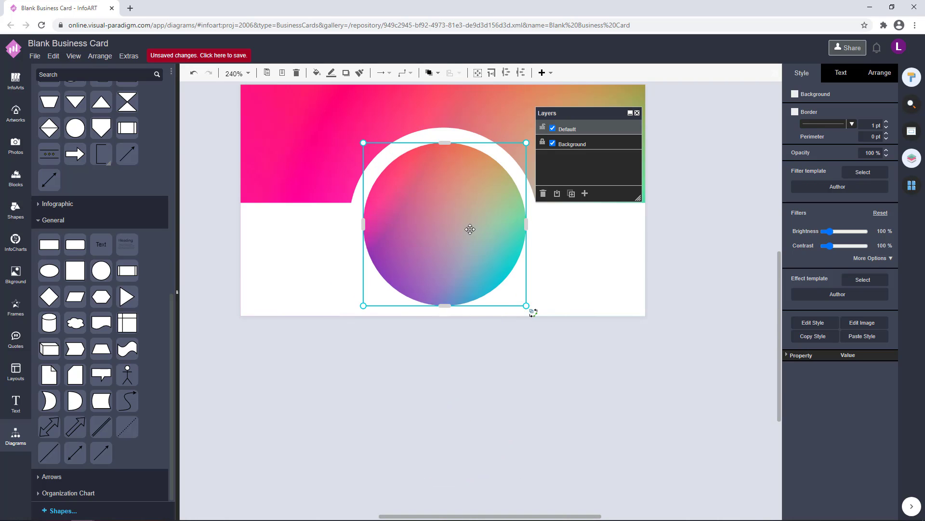
mouse_move(468, 231)
mouse_down()
mouse_move(465, 242)
mouse_move(466, 229)
mouse_up()
click(673, 230)
Select both circles and move them off the card, below the page.
click(453, 224)
shift+click(436, 223)
click(436, 223)
click(506, 139)
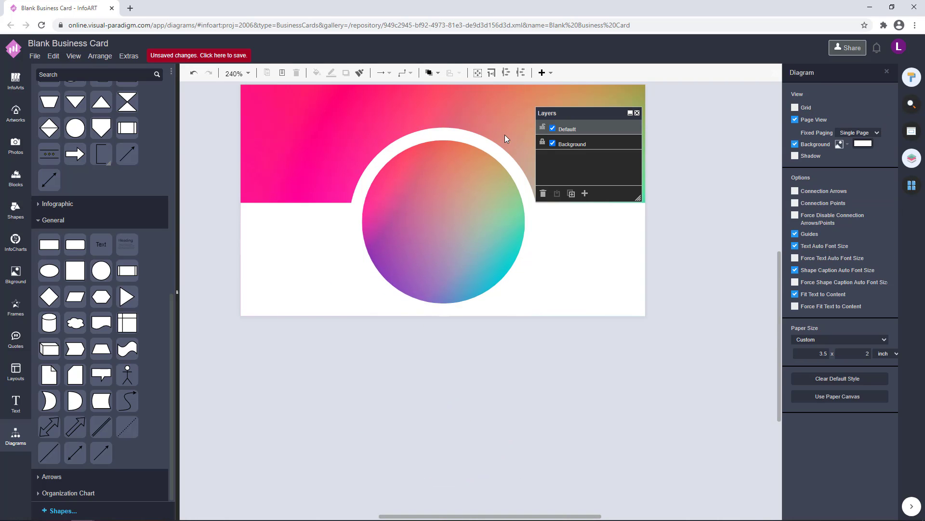
click(498, 153)
shift+click(467, 190)
drag(467, 190, 441, 379)
click(578, 430)
drag(577, 429, 564, 358)
click(493, 320)
Resize and centre the white circle over the gradient circle, leaving a thin gradient ring.
drag(493, 320, 777, 380)
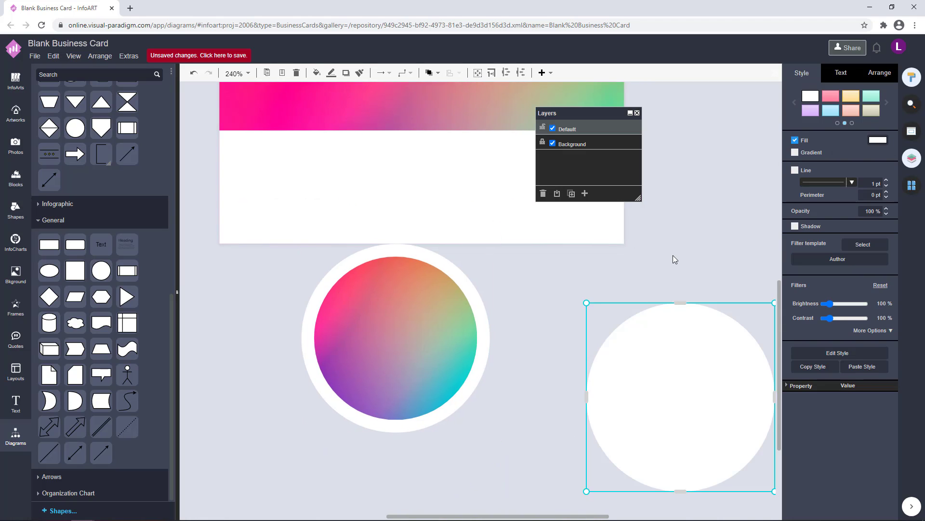
drag(689, 349, 627, 333)
drag(713, 287, 663, 338)
drag(621, 390, 429, 322)
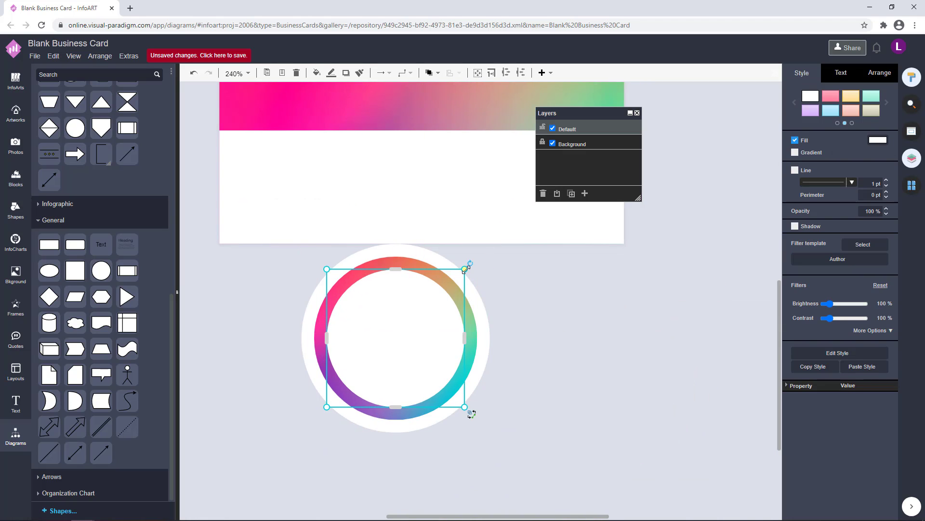
drag(465, 269, 475, 258)
drag(433, 319, 428, 325)
drag(470, 263, 475, 260)
drag(425, 325, 422, 328)
Marquee-select the ring and inner circle, shrink them together and move them onto the card.
click(580, 351)
scroll(580, 351, down, 2)
drag(622, 405, 557, 453)
drag(561, 466, 325, 308)
drag(459, 443, 444, 428)
drag(384, 387, 409, 254)
drag(468, 178, 439, 208)
drag(404, 252, 419, 232)
click(500, 218)
Reselect both circles, enlarge them slightly and recentre the ring on the card.
scroll(485, 261, up, 4)
scroll(597, 374, down, 4)
scroll(465, 275, up, 5)
click(440, 268)
shift+click(507, 223)
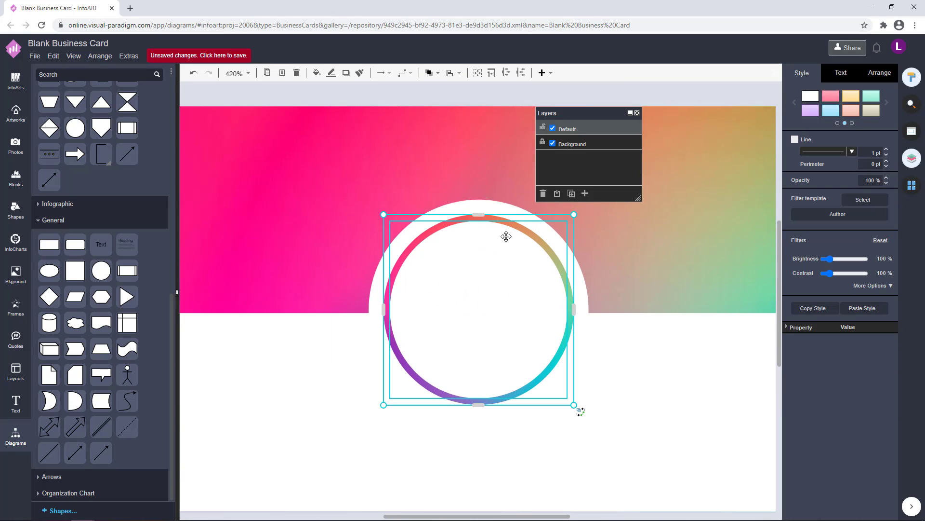
drag(574, 215, 578, 211)
drag(515, 283, 508, 285)
Nudge the white lower rectangle up slightly to expose a gradient stripe.
click(673, 371)
scroll(690, 409, down, 4)
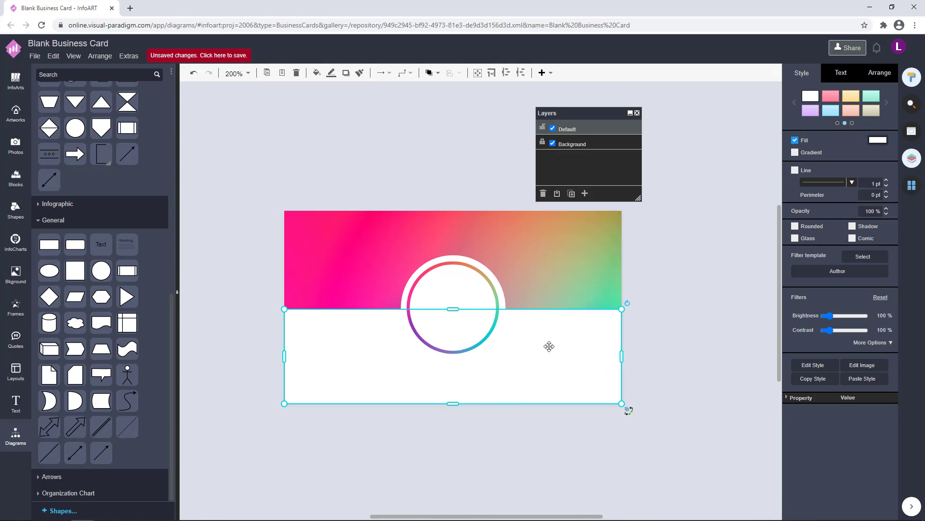
scroll(549, 346, up, 1)
click(653, 344)
click(588, 340)
click(690, 326)
scroll(689, 327, down, 3)
scroll(694, 325, up, 2)
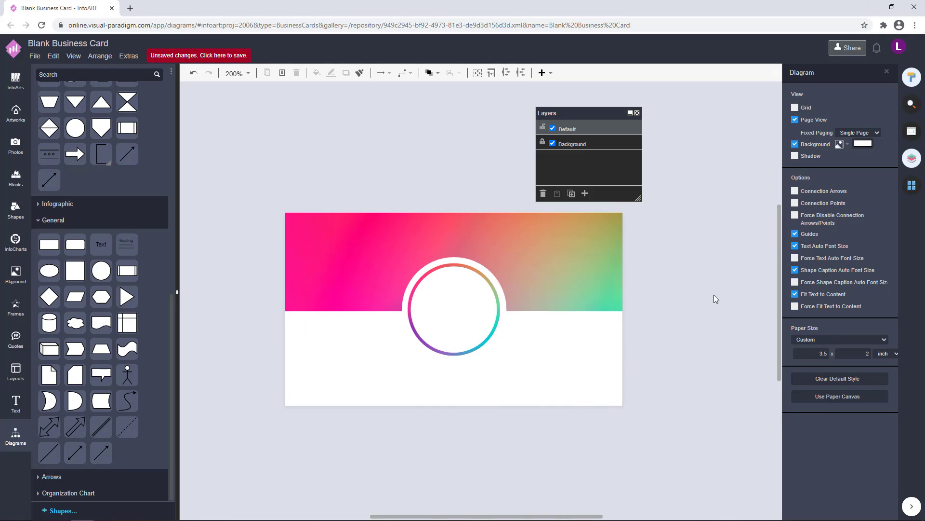
drag(554, 380, 553, 371)
Adjust the white rectangle so a gradient strip shows along the card's bottom.
click(675, 352)
click(684, 344)
click(556, 373)
click(673, 358)
drag(694, 395, 677, 398)
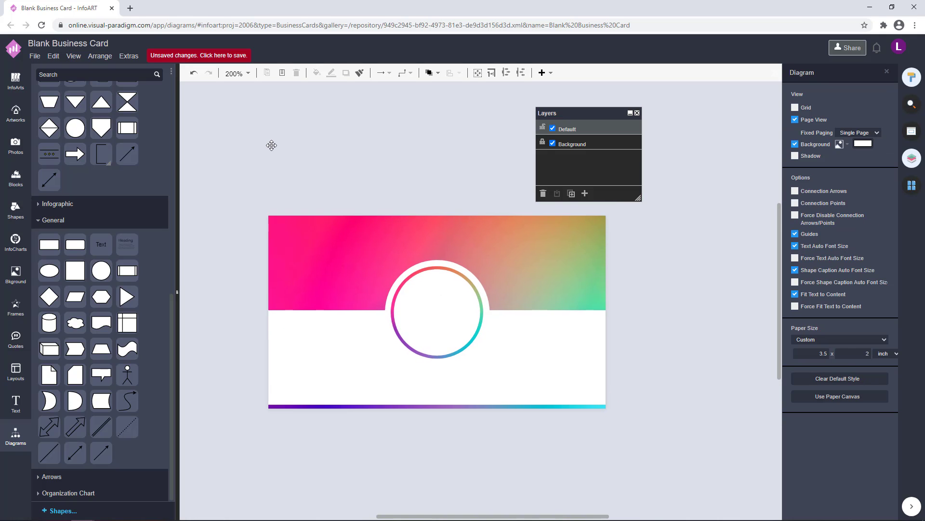
Add a default Text box on the empty canvas above the card.
double_click(271, 144)
click(392, 143)
click(394, 146)
Enlarge the gradient circle on Page-2, then go back to Page-1.
click(912, 131)
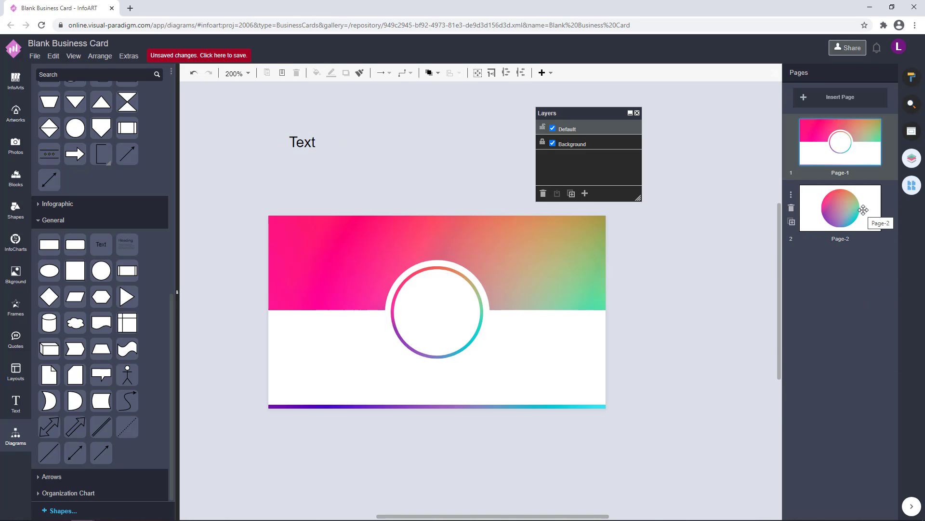
click(863, 209)
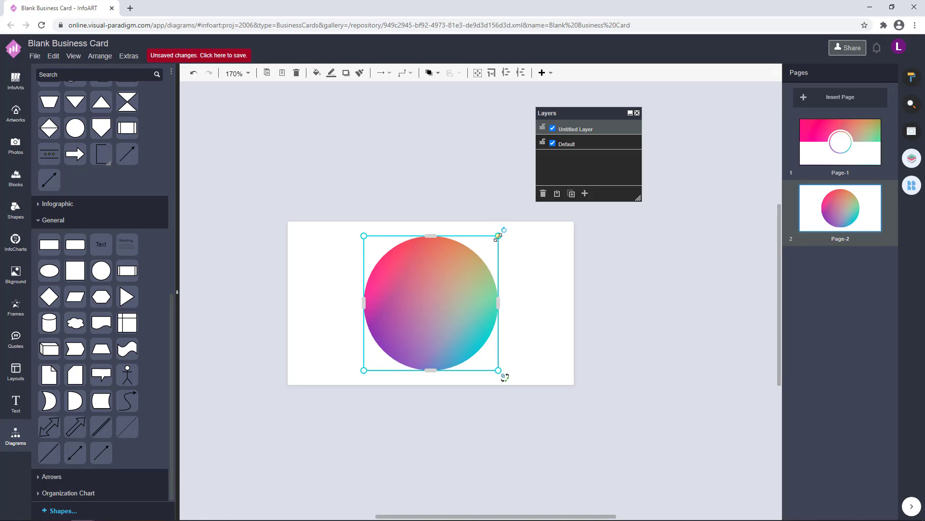
drag(499, 236, 530, 196)
click(630, 286)
click(828, 148)
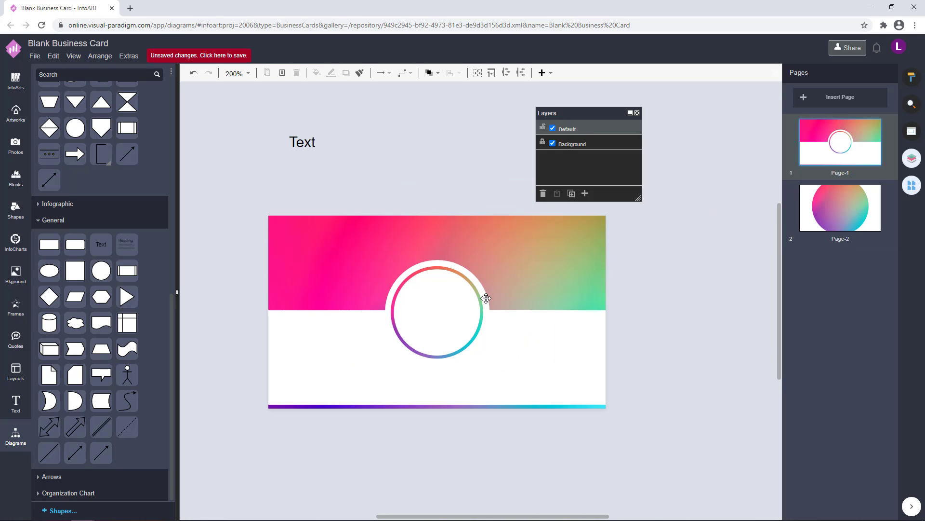
Paste the ring onto Page-2 and size it over the gradient circle.
scroll(481, 298, up, 5)
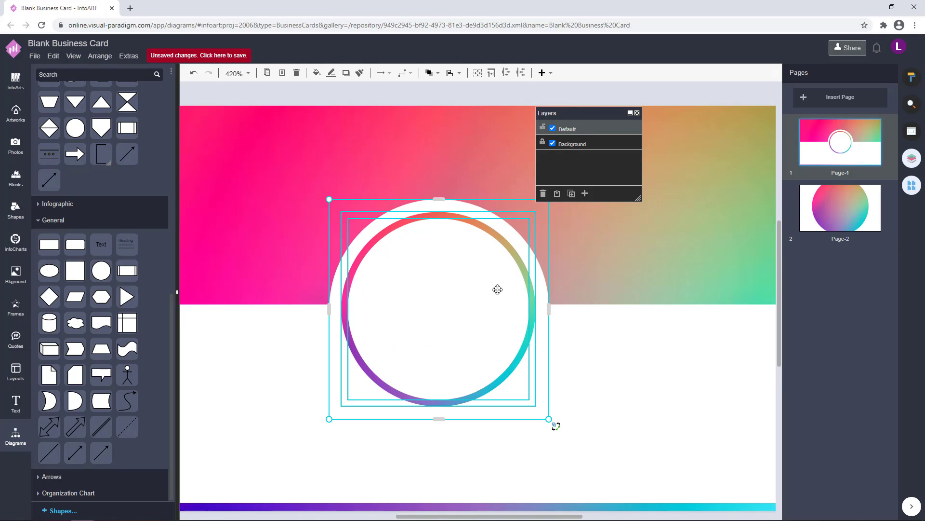
click(824, 207)
key(ctrl+v)
drag(541, 333, 623, 275)
drag(576, 328, 488, 329)
drag(534, 251, 515, 272)
drag(469, 337, 469, 327)
drag(514, 263, 468, 307)
drag(507, 359, 514, 367)
drag(481, 336, 478, 337)
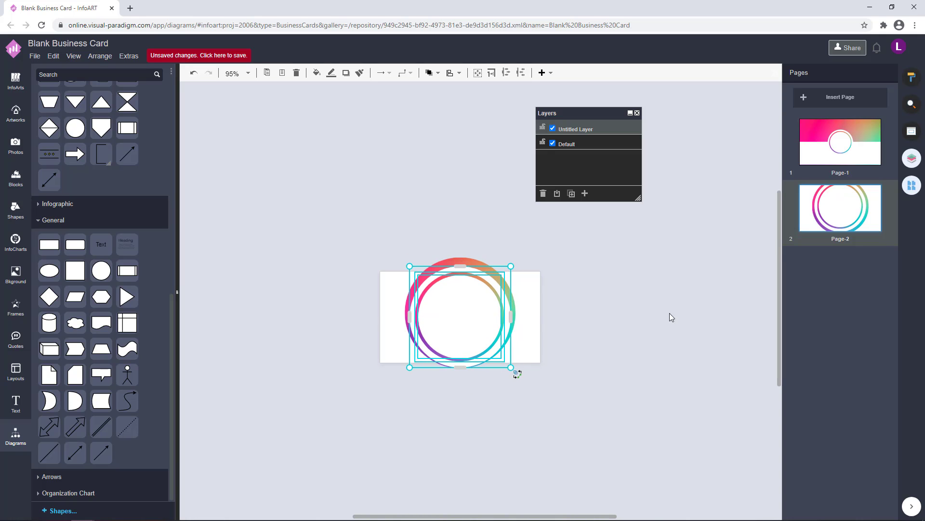
Align Page-2's gradient ring with the centre of the circle.
click(670, 317)
scroll(551, 330, up, 1)
drag(453, 248, 453, 253)
scroll(482, 288, up, 2)
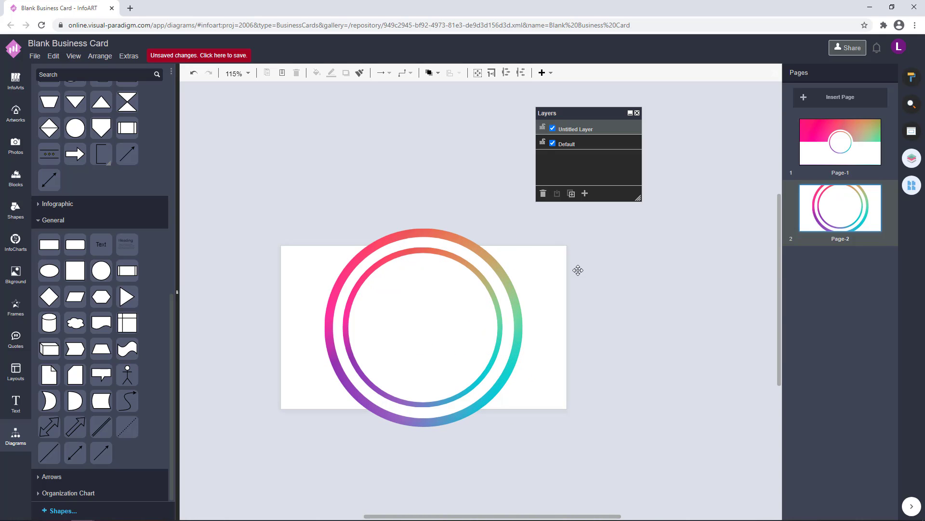
click(846, 138)
click(839, 207)
scroll(636, 315, down, 2)
scroll(653, 351, up, 2)
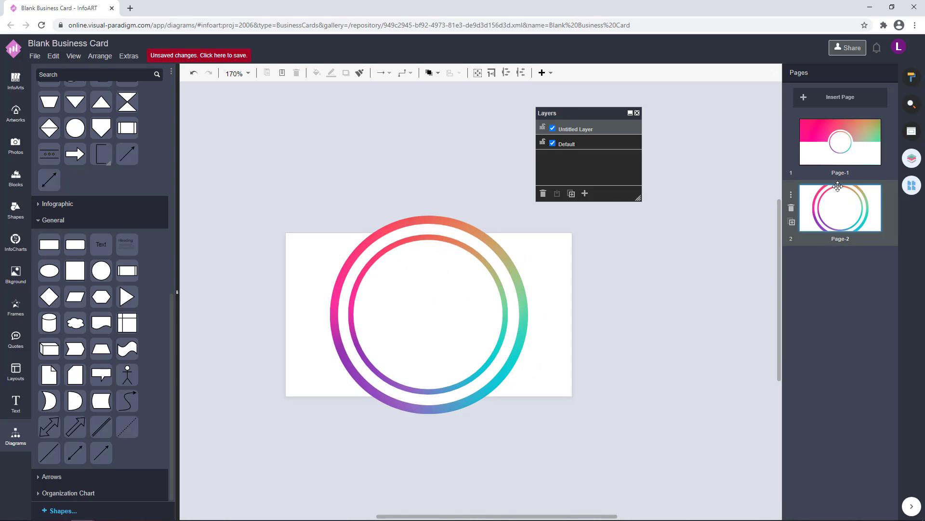
Set a gradient photo as Page-2's background on the Default layer; move Page-1's Text into the ring.
click(15, 144)
drag(68, 106, 246, 140)
key(Delete)
click(576, 145)
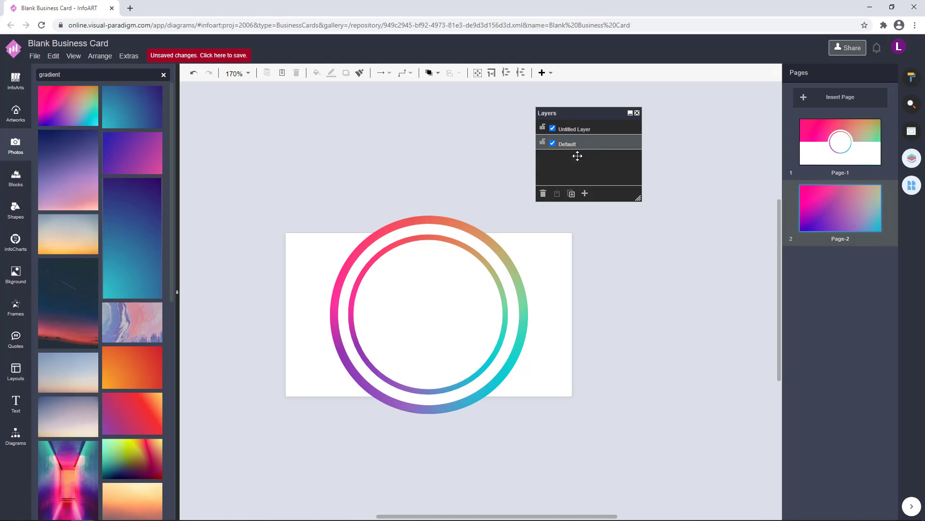
drag(68, 105, 326, 188)
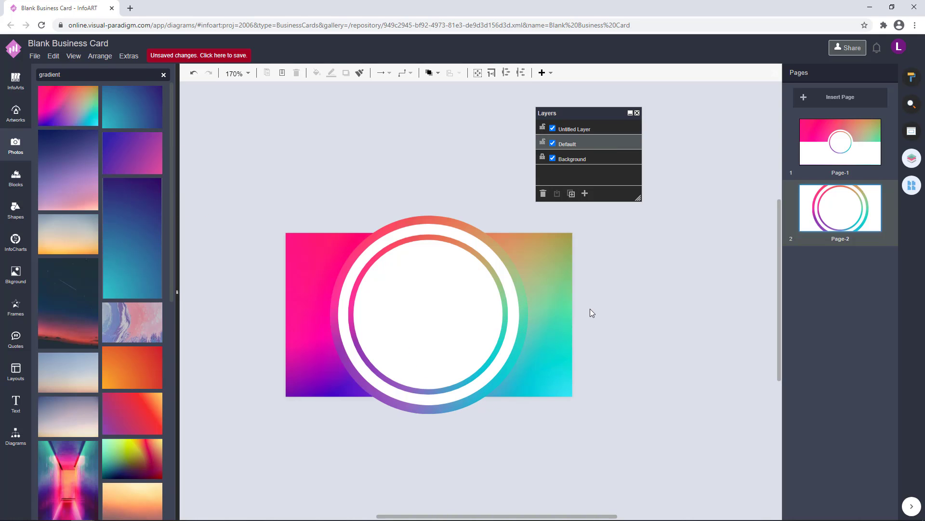
ctrl+scroll(379, 364, up, 2)
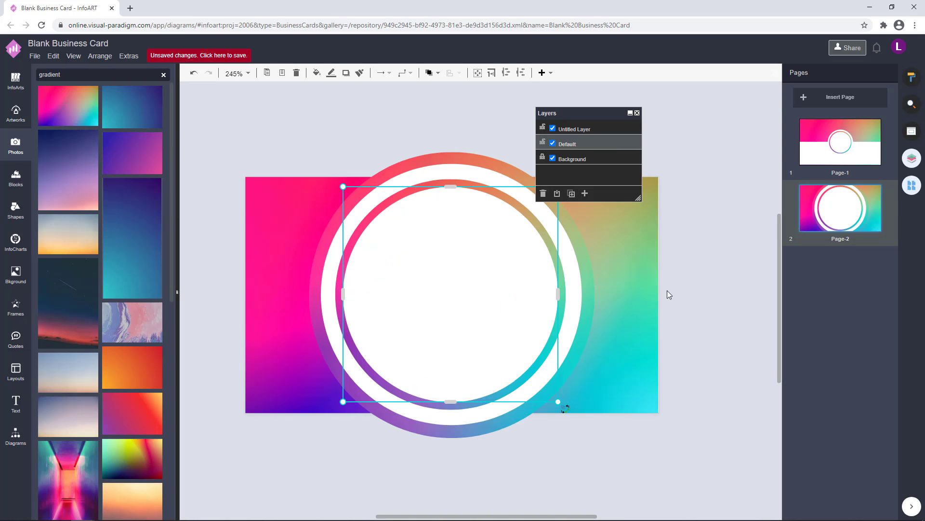
click(851, 142)
drag(285, 112, 437, 301)
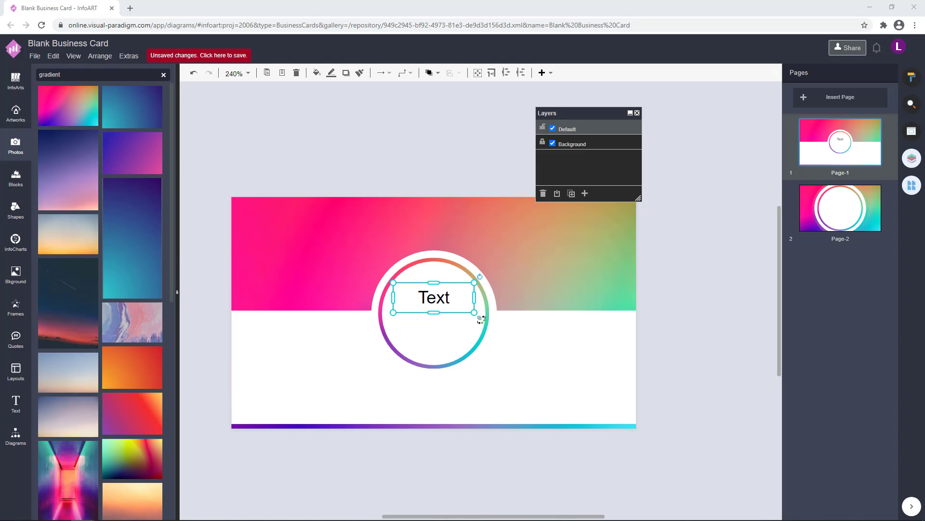
Replace the Text placeholder with the card holder's full name on two lines, correcting first name and surname.
double_click(445, 297)
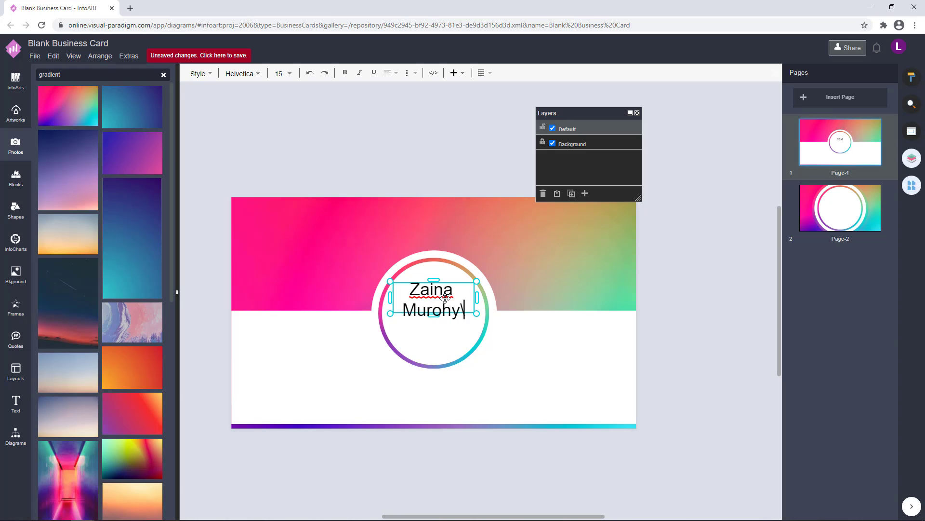
click(330, 314)
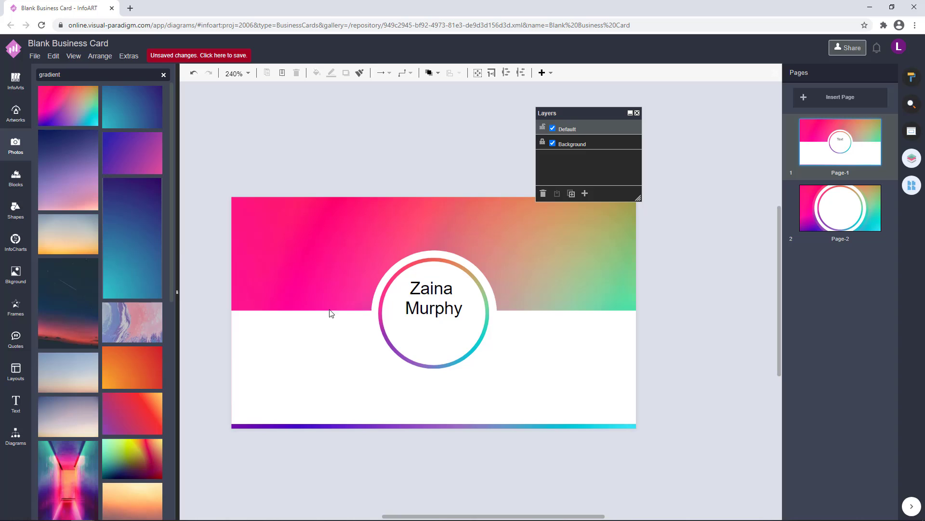
double_click(441, 300)
click(453, 295)
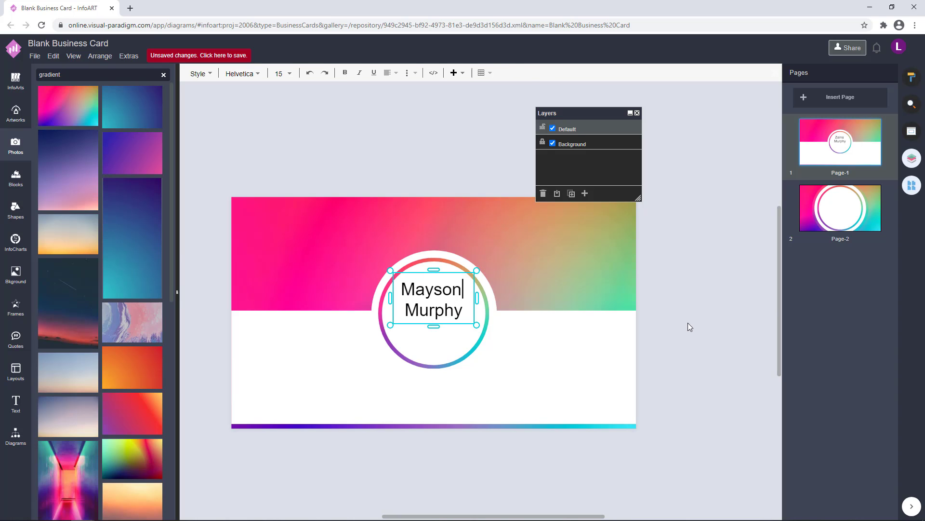
text(Mayson)
click(459, 313)
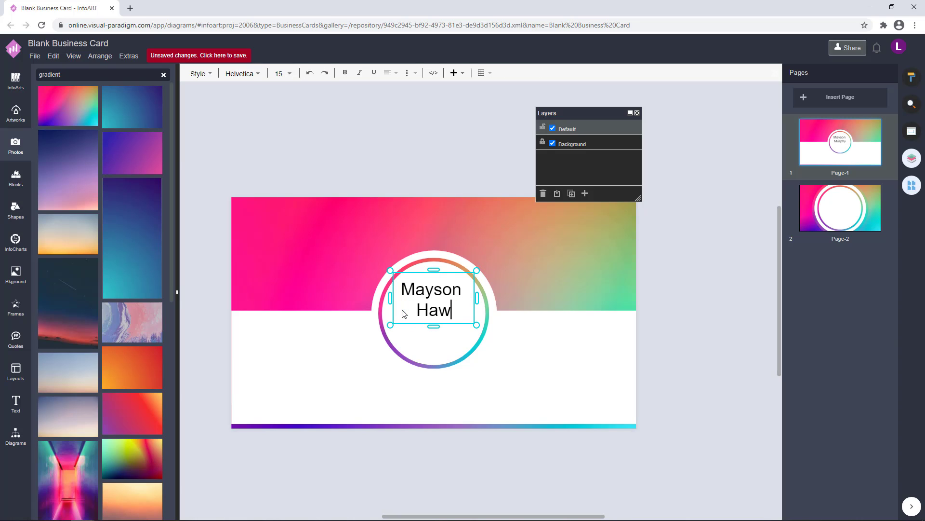
click(705, 330)
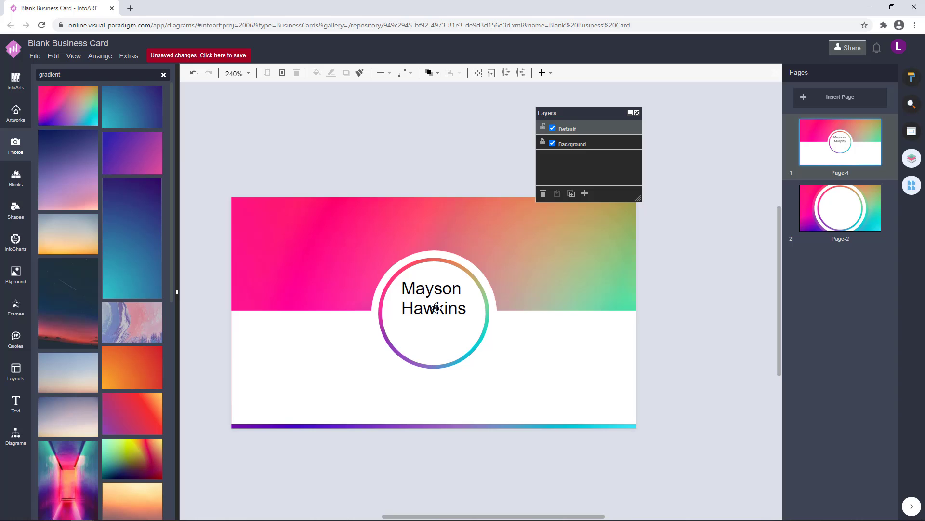
Reselect the name box and select all of its text for formatting.
click(909, 81)
click(841, 72)
click(492, 297)
double_click(465, 292)
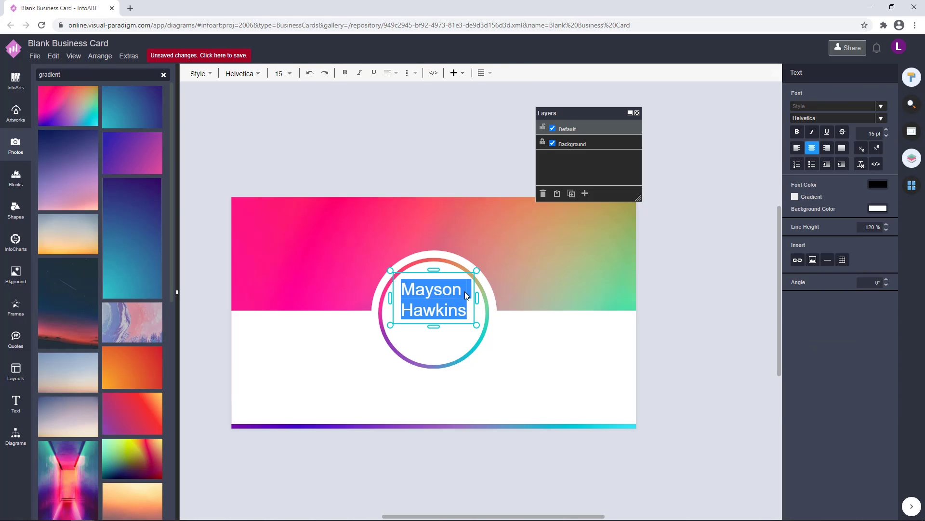
Move the name down to the ring's centre and set its font to Bebas Neue.
click(605, 277)
drag(430, 296, 431, 311)
click(578, 289)
click(438, 322)
click(880, 108)
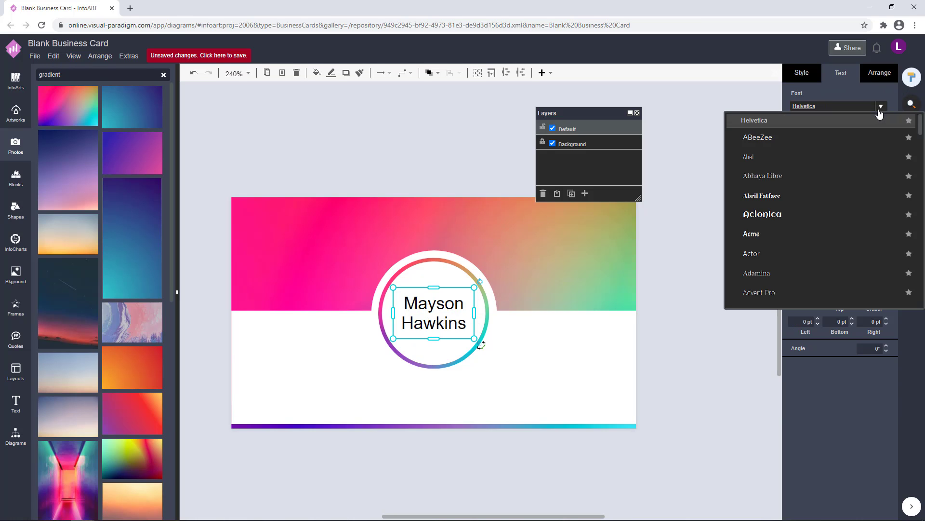
click(815, 195)
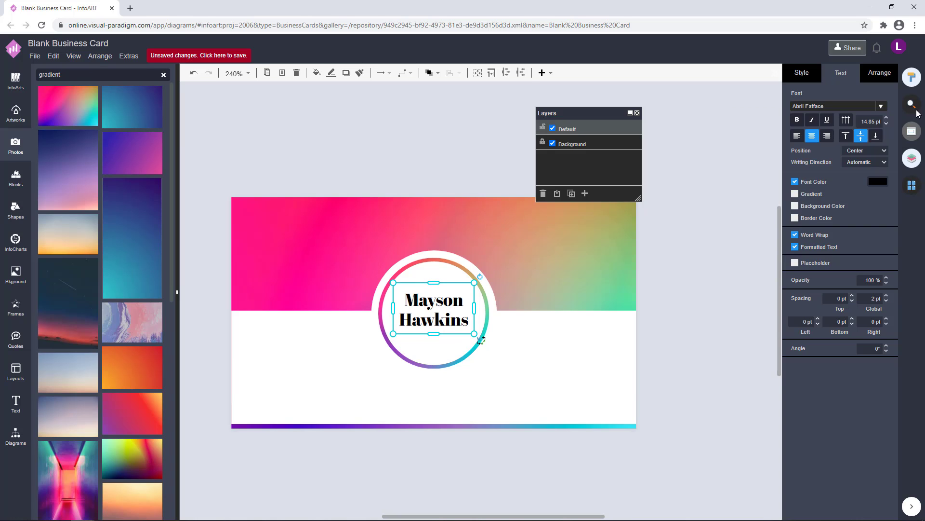
click(881, 106)
scroll(804, 234, down, 3)
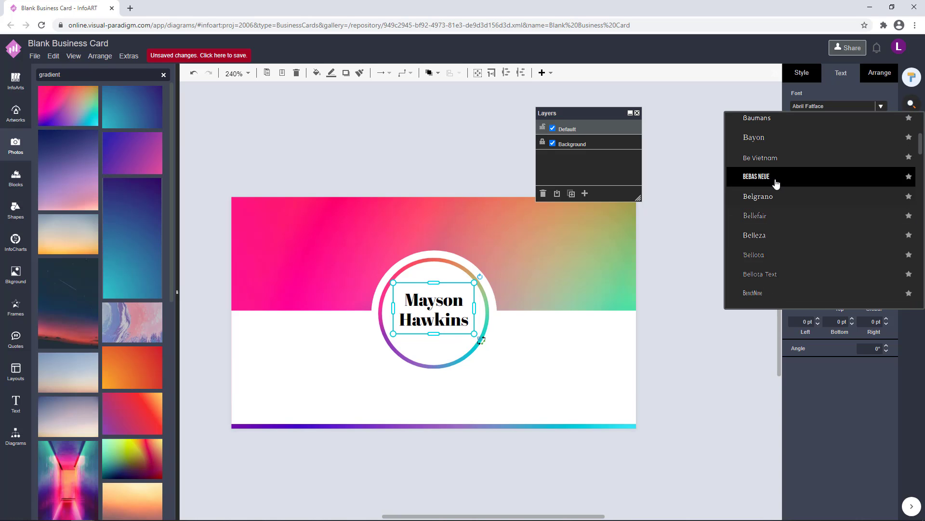
click(804, 179)
Reduce the name's line height, enlarge it to about 21 pt and centre it in the ring.
double_click(455, 318)
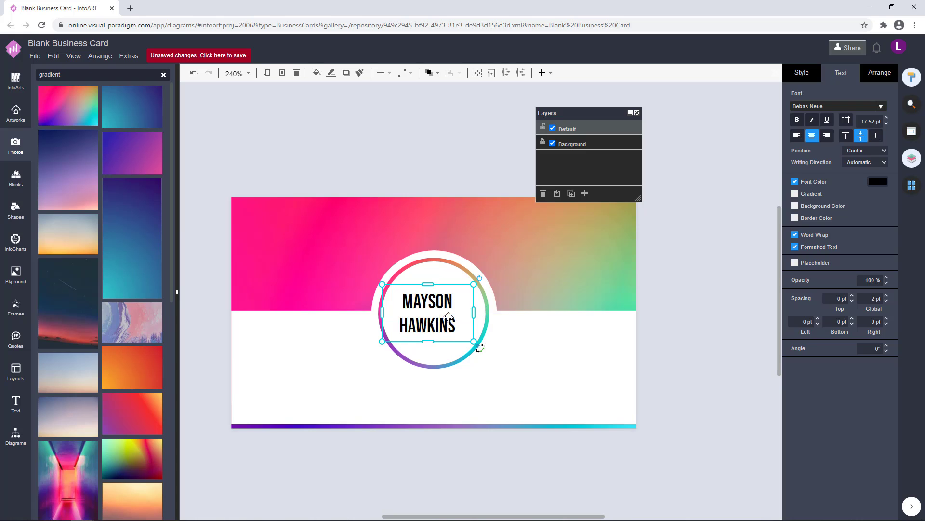
click(887, 229)
click(694, 304)
click(449, 322)
drag(476, 343, 490, 348)
drag(447, 329, 447, 326)
Try progressively darker purple font colours on the name text, down to near-black.
click(877, 182)
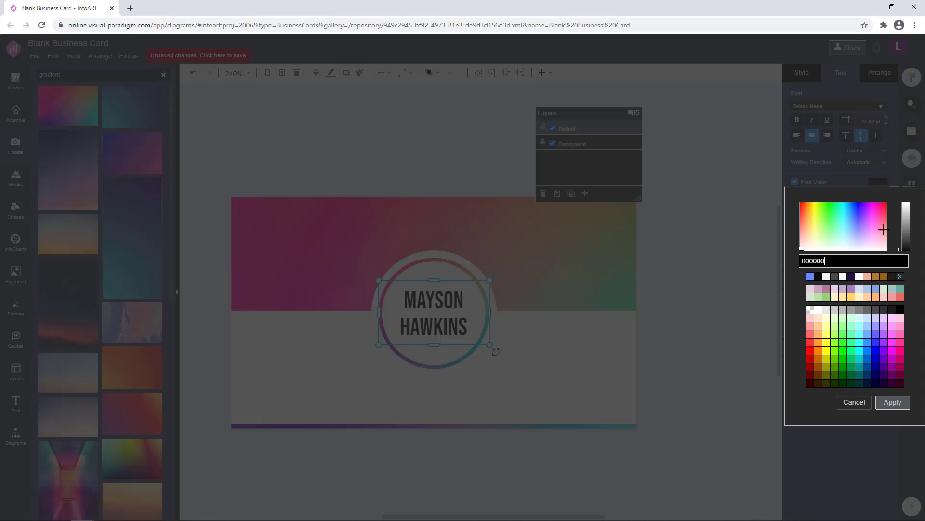
click(892, 402)
click(684, 314)
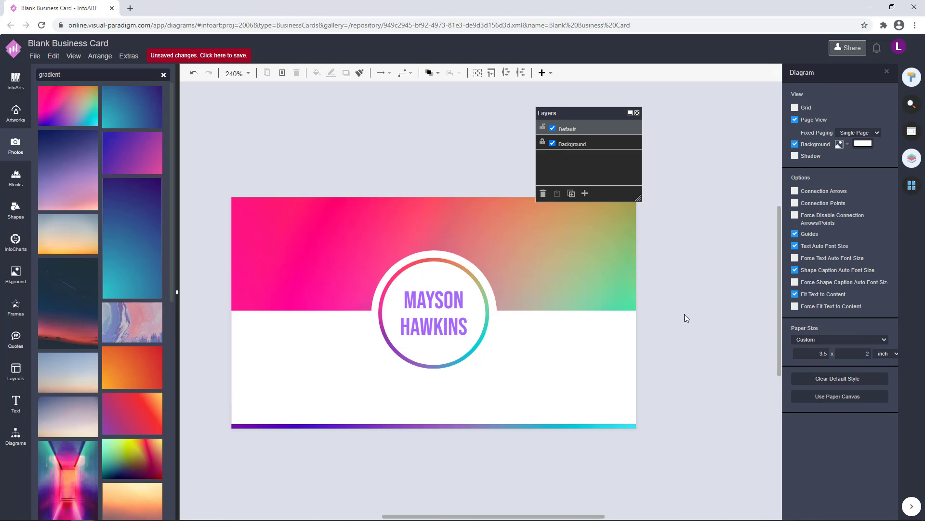
click(462, 312)
click(878, 182)
click(903, 229)
click(892, 403)
click(684, 318)
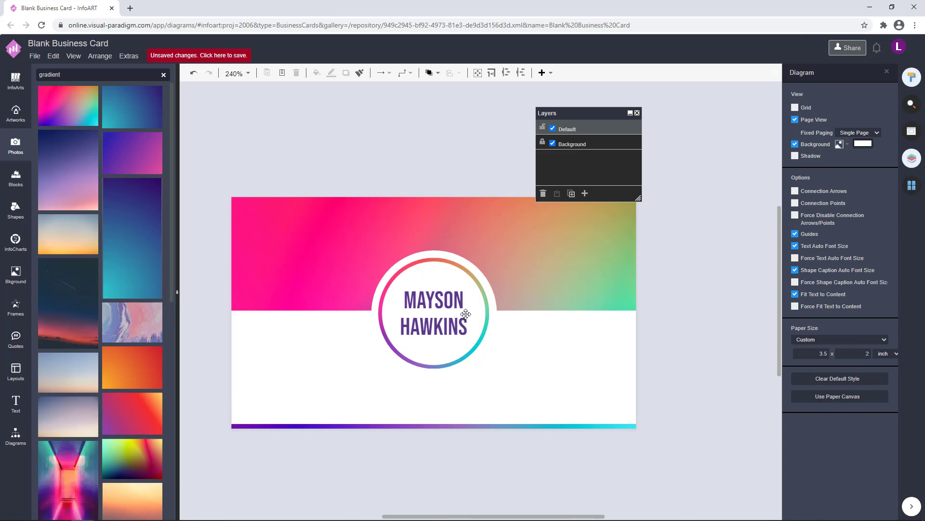
click(464, 314)
click(882, 181)
click(903, 237)
click(893, 402)
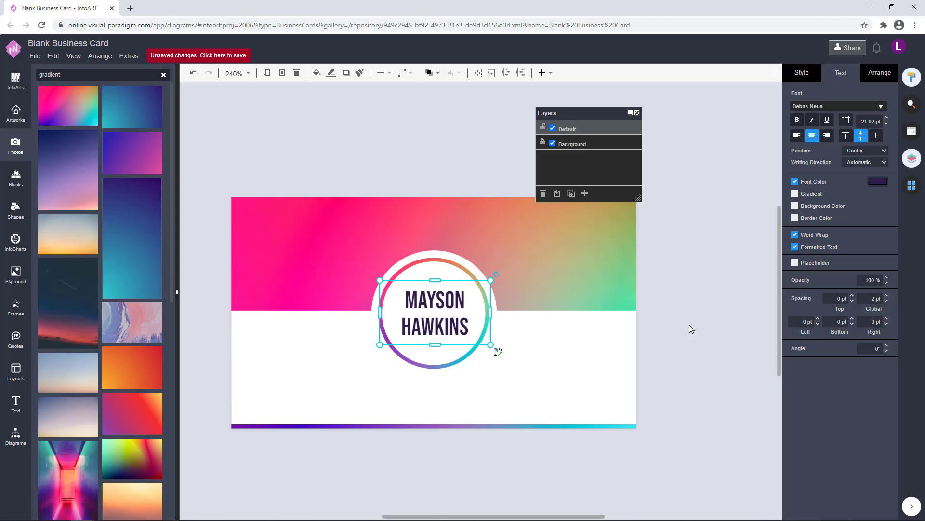
click(877, 183)
click(901, 239)
click(892, 402)
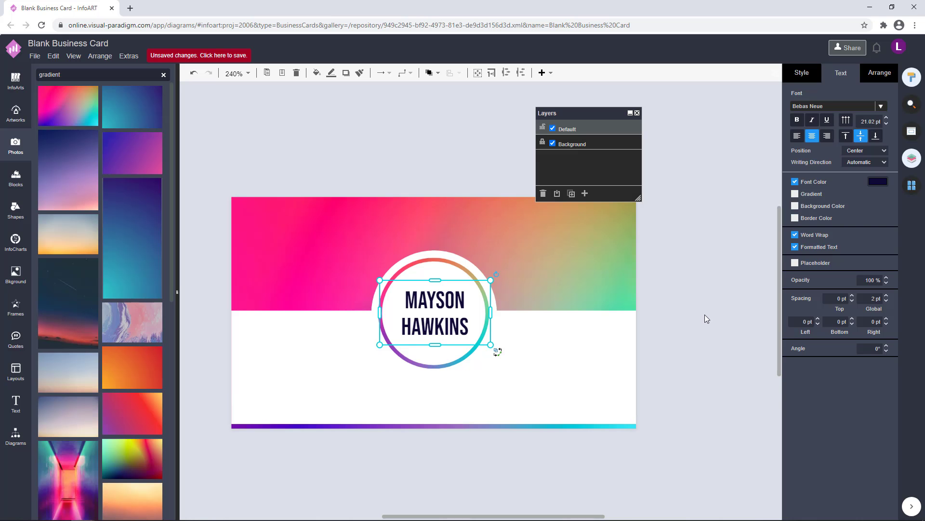
Settle the name text on a final very dark purple after testing maroon and deep purple.
click(696, 316)
click(463, 314)
click(872, 183)
click(900, 243)
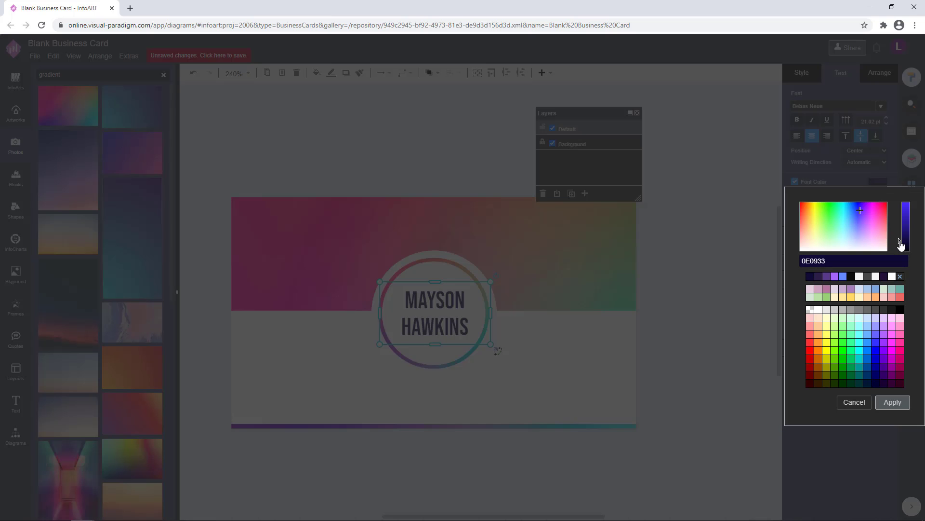
click(893, 406)
click(687, 284)
click(449, 315)
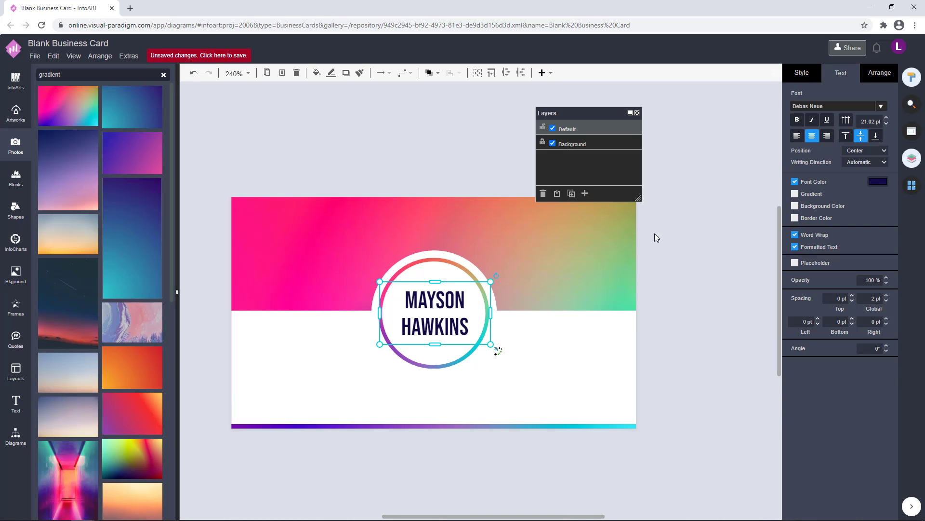
click(883, 188)
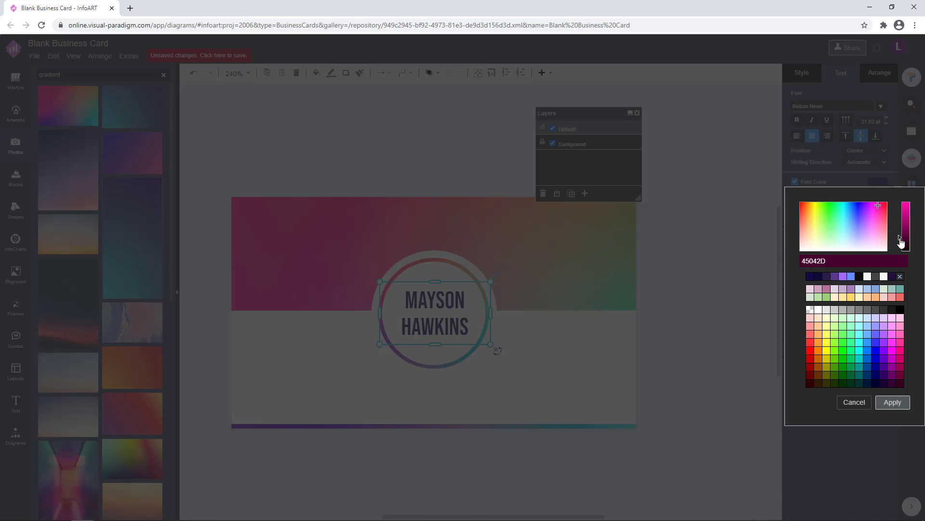
click(891, 406)
click(628, 291)
click(461, 301)
click(878, 186)
click(873, 207)
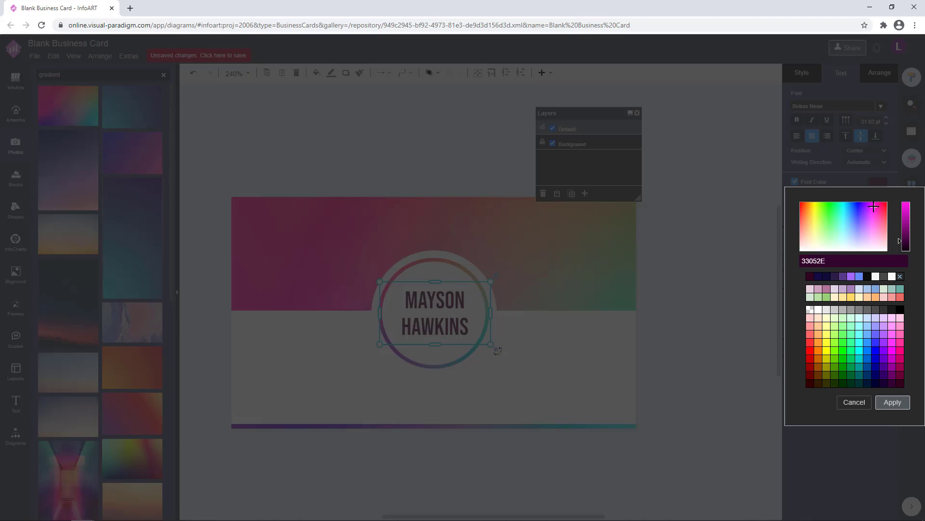
click(892, 402)
click(675, 296)
click(453, 309)
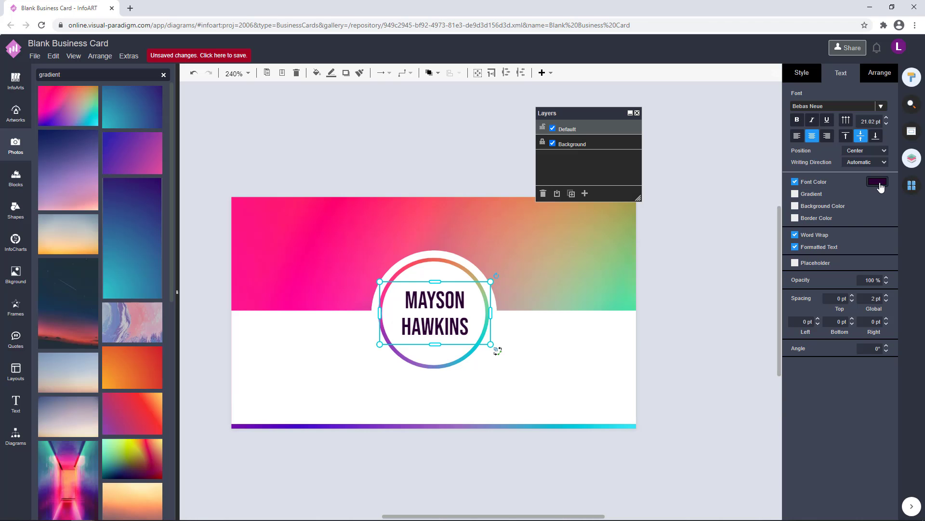
click(878, 186)
click(890, 403)
click(679, 318)
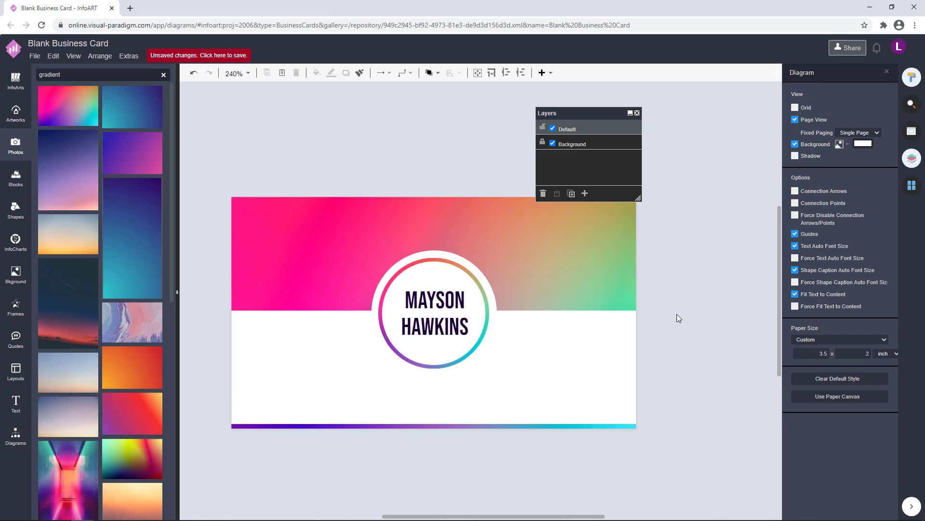
click(441, 307)
click(709, 305)
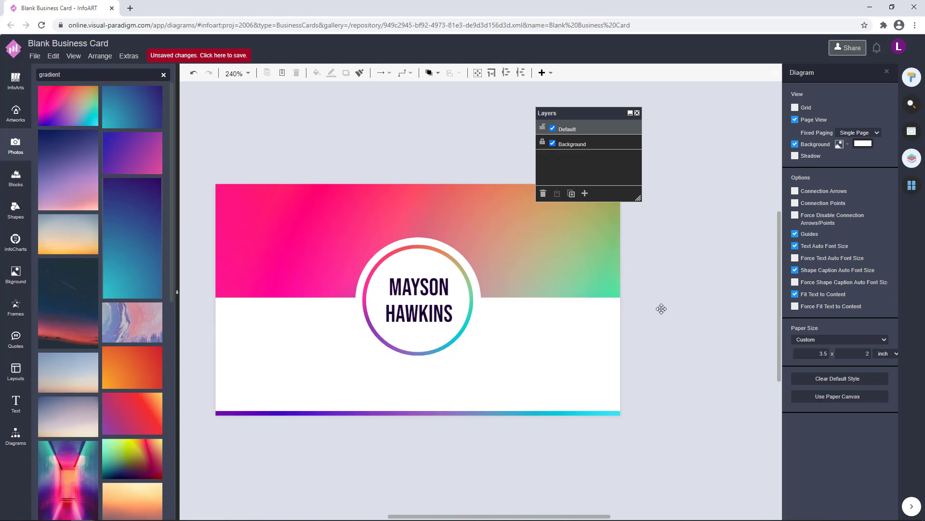
Raise the white lower rectangle's bottom edge to thicken the gradient strip below it.
drag(676, 346, 681, 337)
click(561, 347)
drag(422, 402, 421, 397)
click(470, 441)
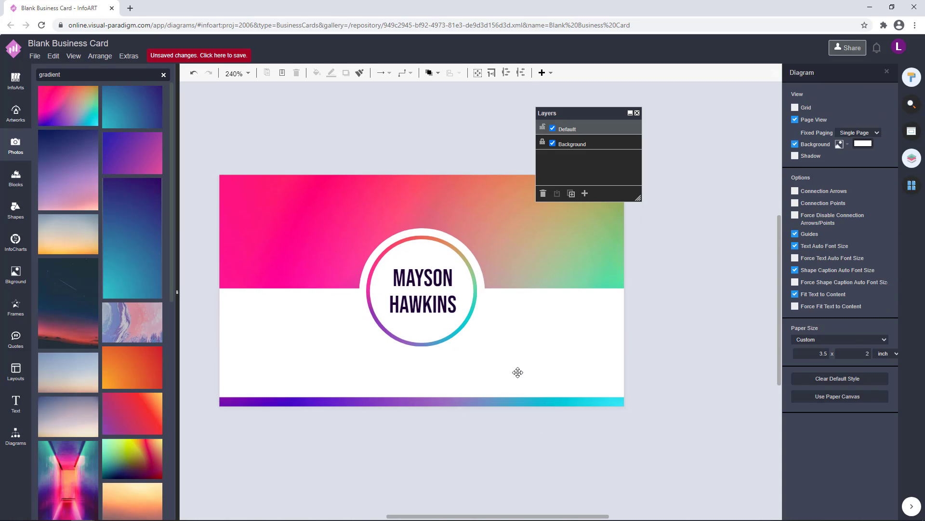
click(518, 372)
click(669, 358)
drag(654, 382, 748, 423)
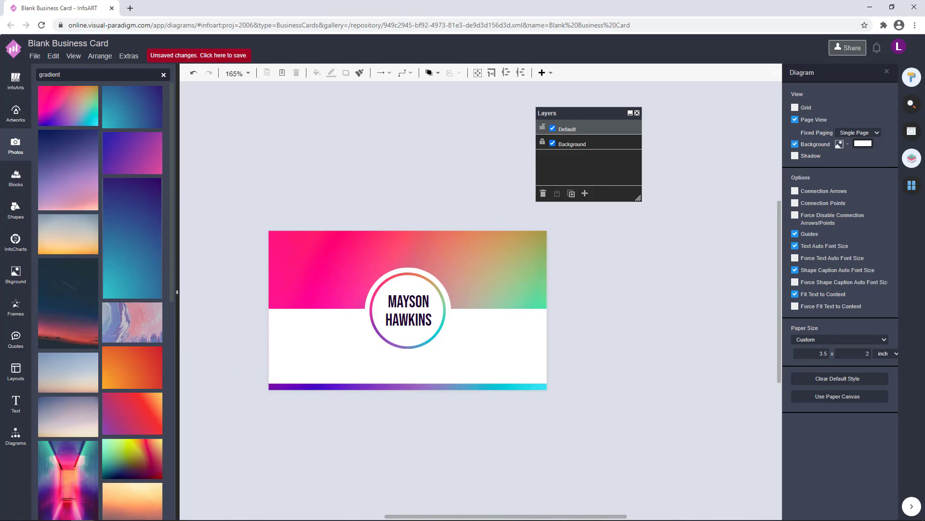
scroll(410, 352, up, 1)
drag(407, 357, 448, 370)
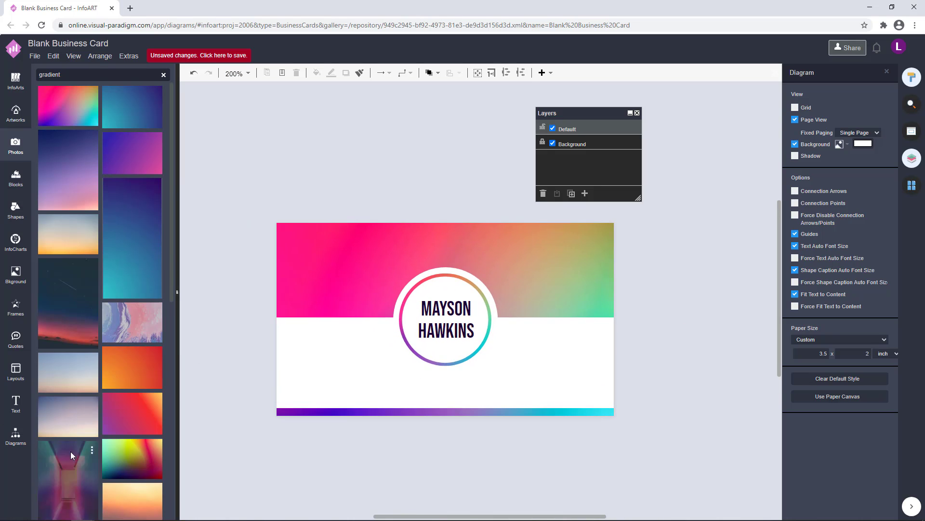
Browse the basic shapes library.
click(15, 435)
scroll(131, 279, down, 4)
scroll(131, 278, up, 4)
Place a small round dot at the card's top-left corner and fine-tune its position.
click(474, 296)
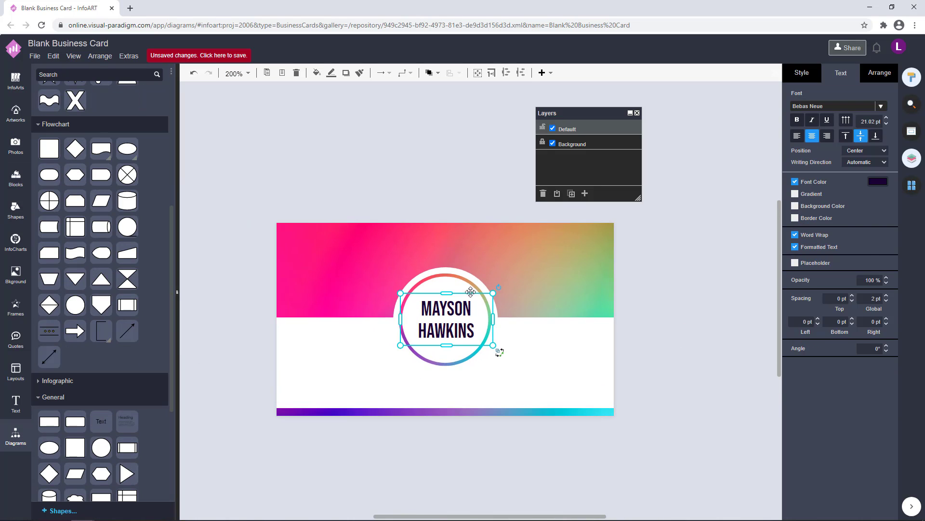
drag(494, 368, 327, 270)
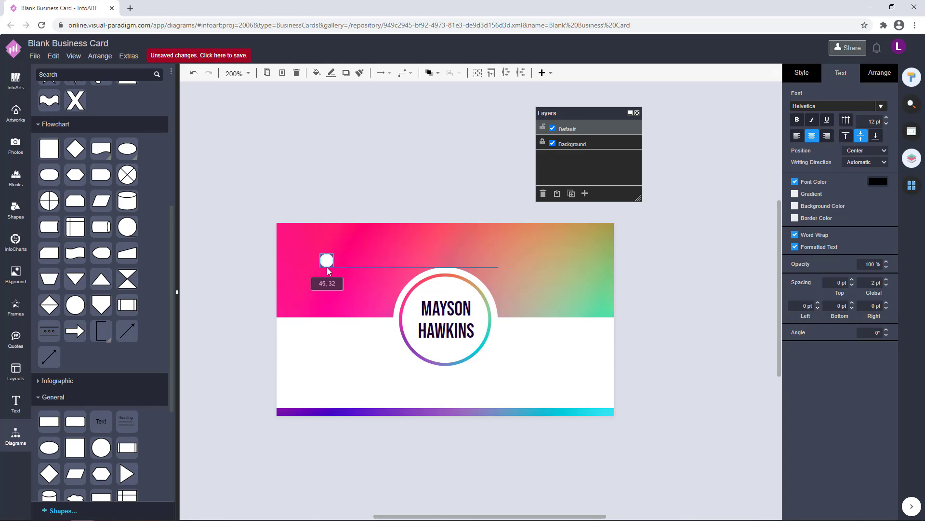
scroll(282, 233, up, 4)
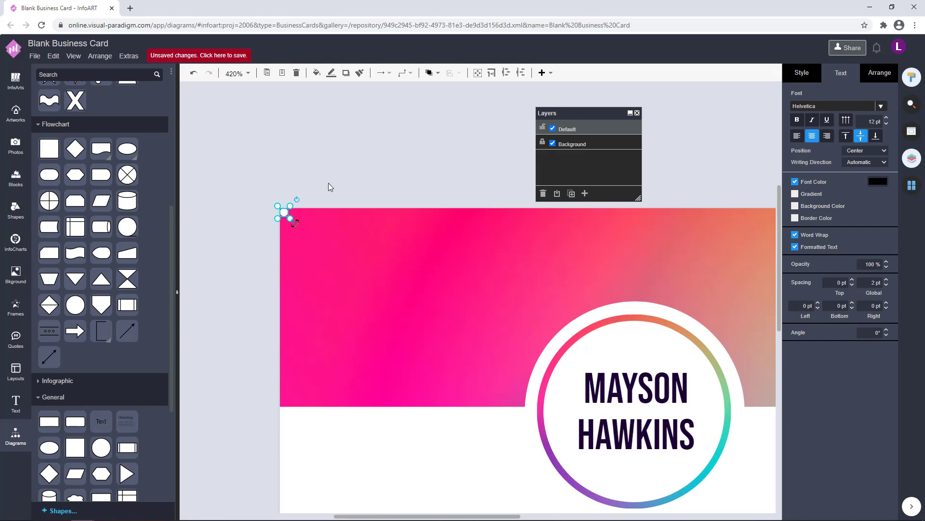
key(Down)
key(Down)
key(Down)
click(342, 178)
click(291, 217)
click(375, 164)
scroll(331, 197, down, 3)
drag(307, 209, 312, 211)
click(345, 170)
drag(359, 245, 333, 246)
click(284, 214)
key(Up)
click(339, 172)
Copy the dot to the top-right corner and select both top dots.
drag(284, 213, 669, 214)
shift+click(285, 213)
click(874, 74)
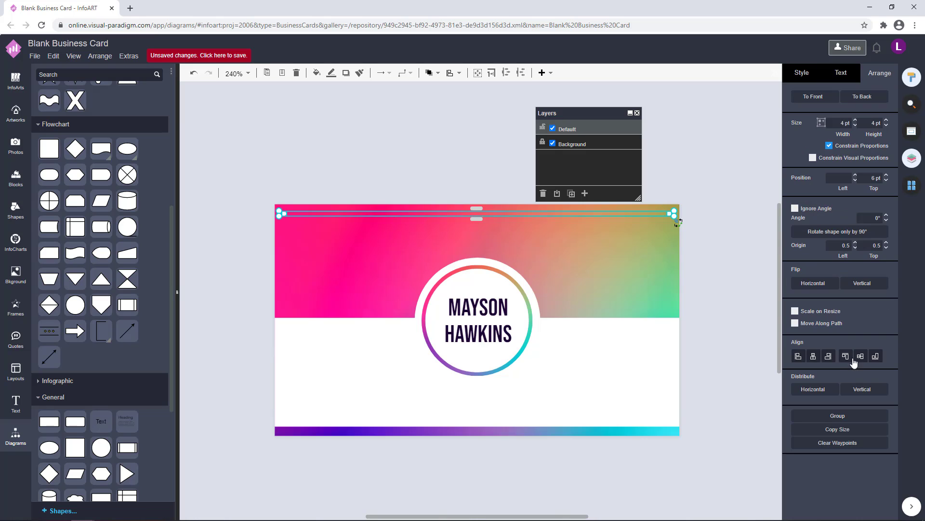
click(728, 281)
drag(728, 282, 239, 147)
click(710, 246)
drag(705, 266, 682, 241)
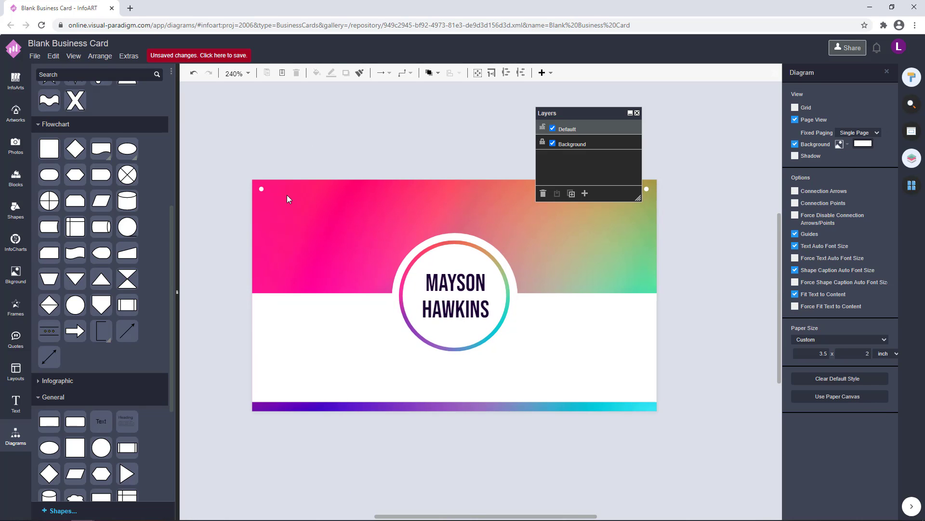
click(261, 189)
shift+click(647, 189)
Copy the dot pair to the bottom edge and fill the bottom dots dark.
drag(261, 189, 703, 187)
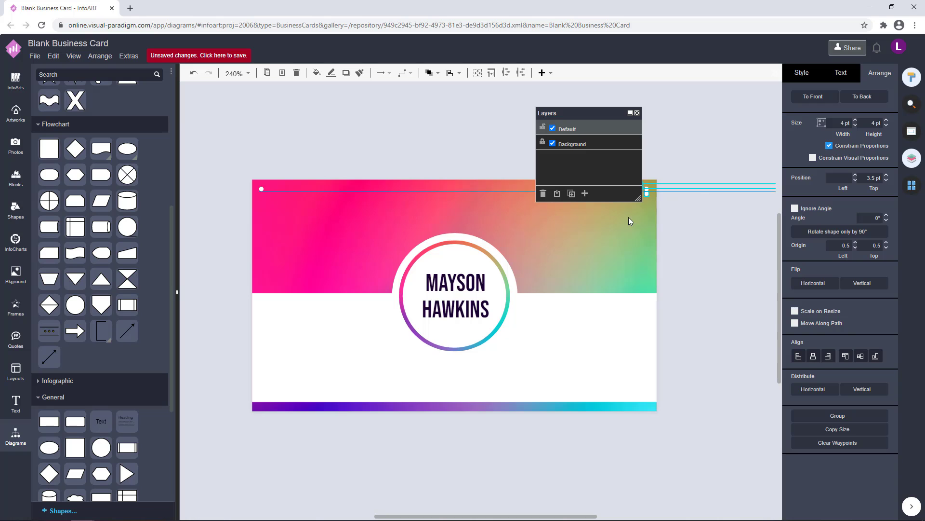
drag(629, 217, 262, 392)
click(802, 74)
click(877, 140)
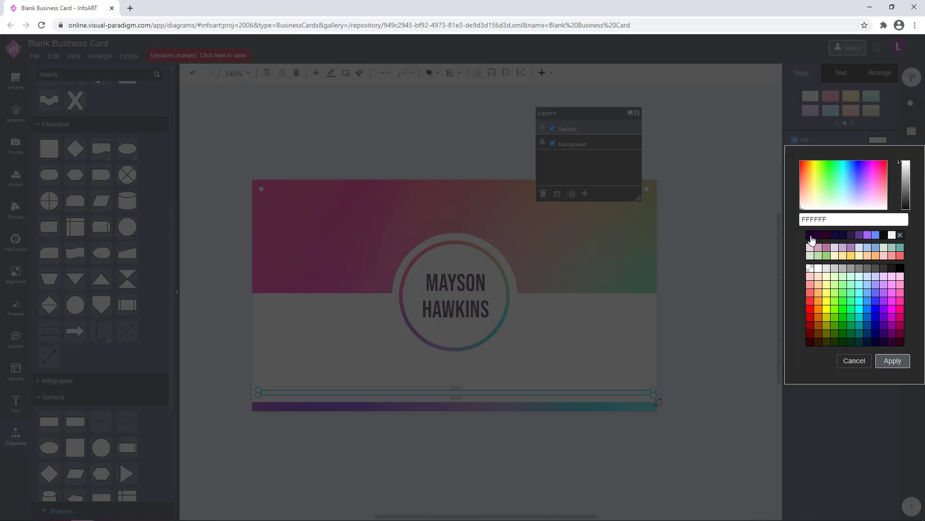
click(811, 235)
click(893, 360)
Set the white lower panel's opacity to 90%.
click(716, 335)
scroll(715, 357, down, 1)
drag(718, 363, 702, 364)
click(592, 317)
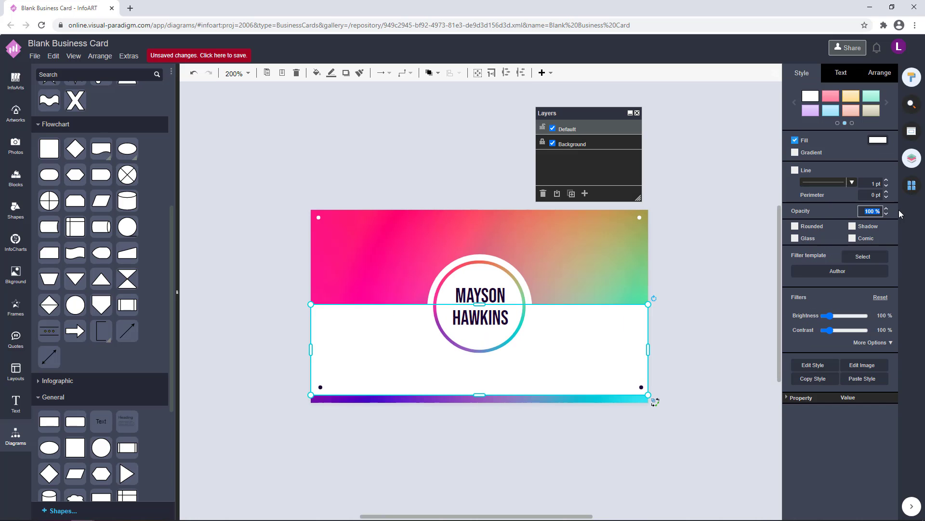
text(90)
key(Return)
click(687, 321)
Set the white circle behind the name to 90% opacity.
drag(682, 331, 658, 330)
scroll(684, 305, up, 3)
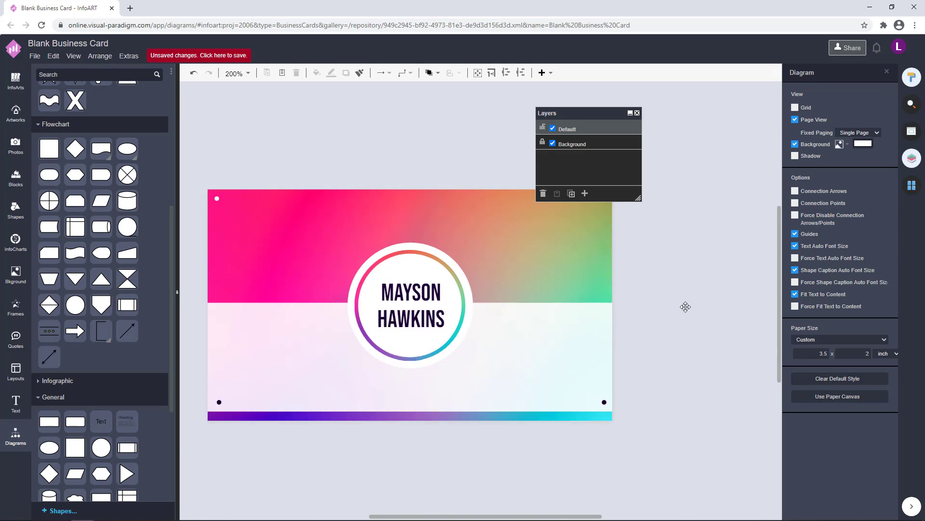
click(427, 297)
text(90)
key(Return)
click(626, 318)
drag(626, 318, 693, 312)
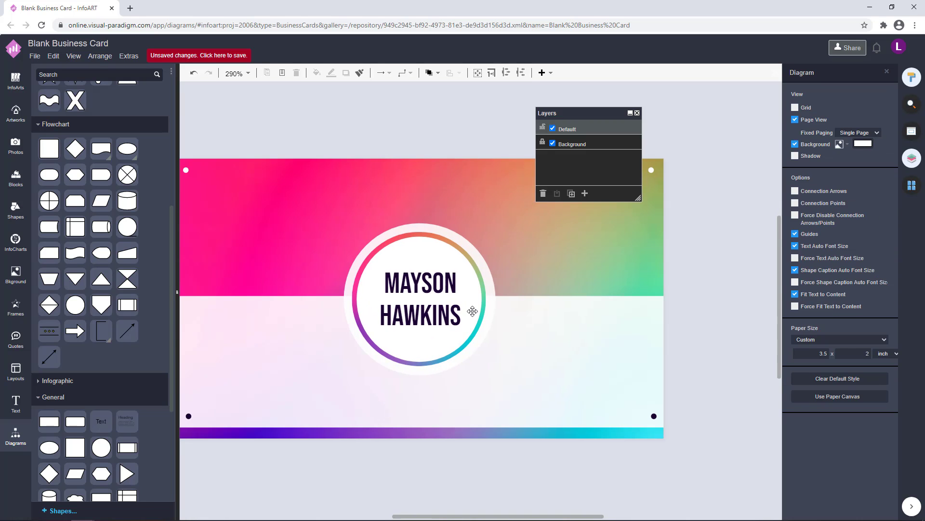
click(429, 276)
click(680, 302)
click(419, 255)
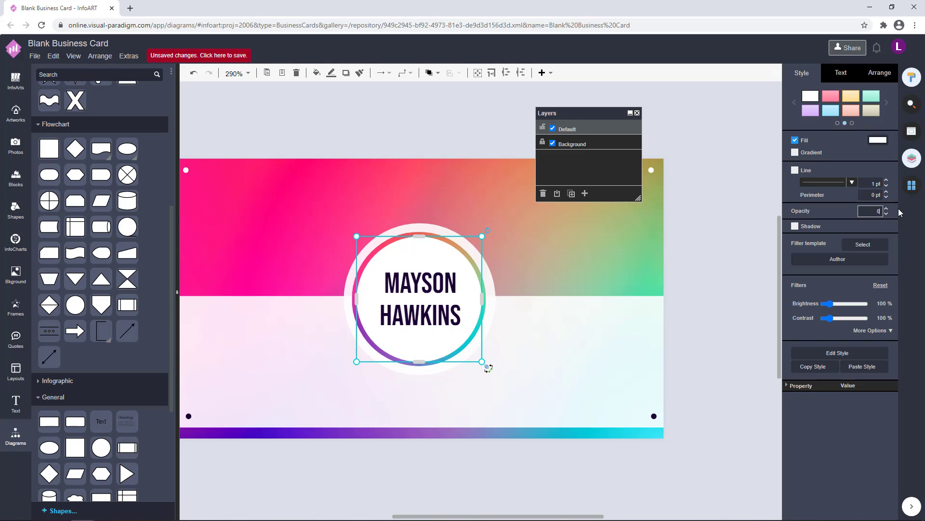
key(Return)
click(702, 326)
Lower the white bottom panel's opacity further to 80%.
scroll(450, 334, down, 1)
click(442, 331)
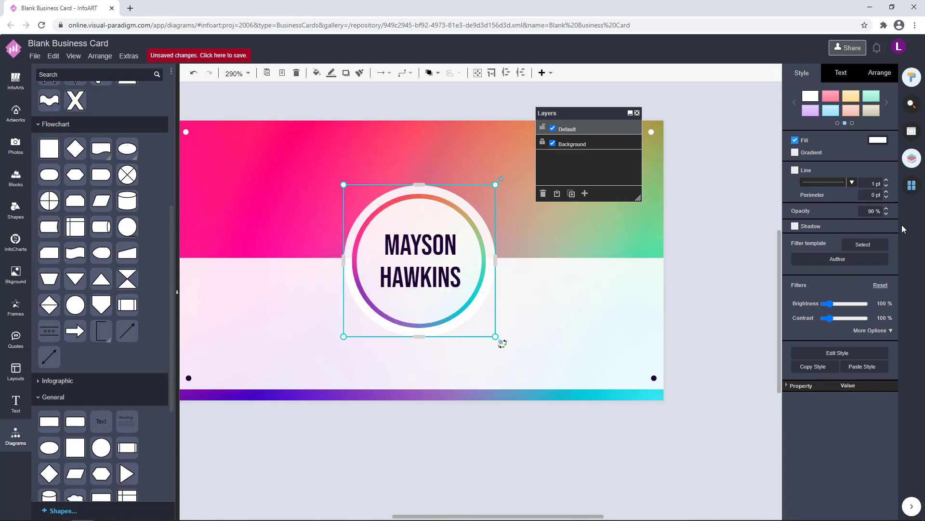
click(677, 322)
scroll(676, 328, down, 2)
click(579, 326)
drag(866, 211, 900, 211)
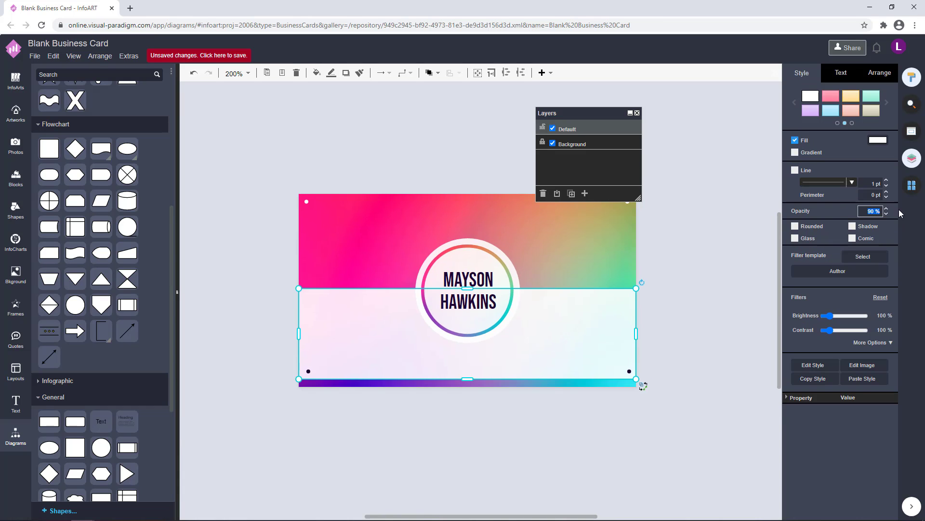
text(80)
click(706, 339)
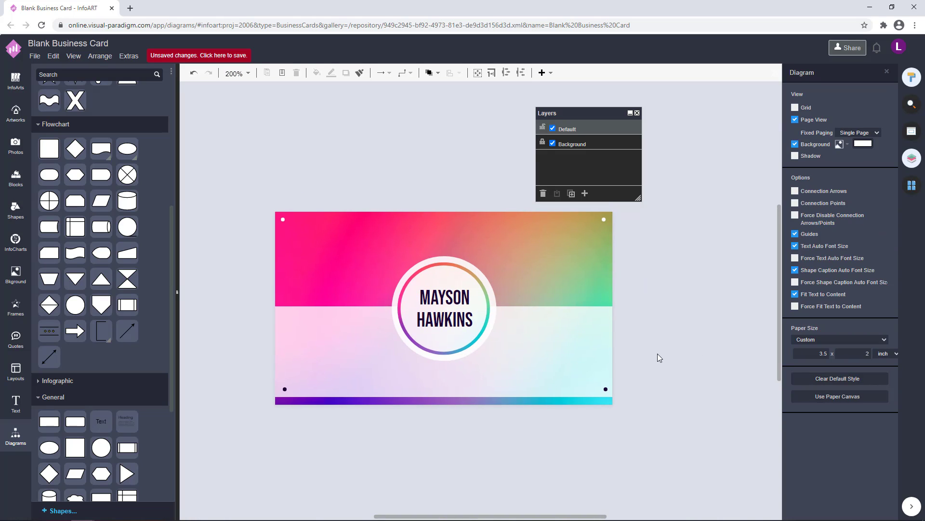
mouse_move(679, 368)
mouse_down()
mouse_move(675, 359)
mouse_move(674, 367)
mouse_up()
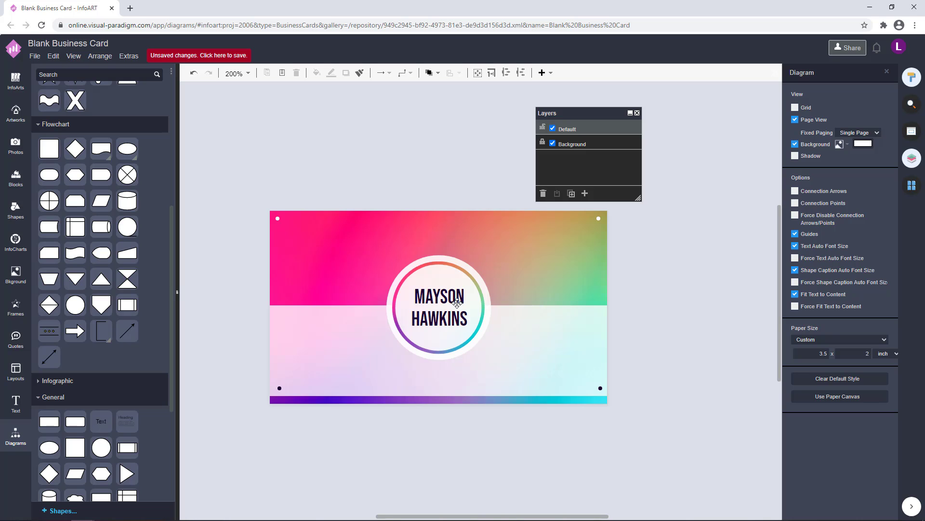
Set the ring's name text in the Be Vietnam font.
click(478, 323)
click(842, 73)
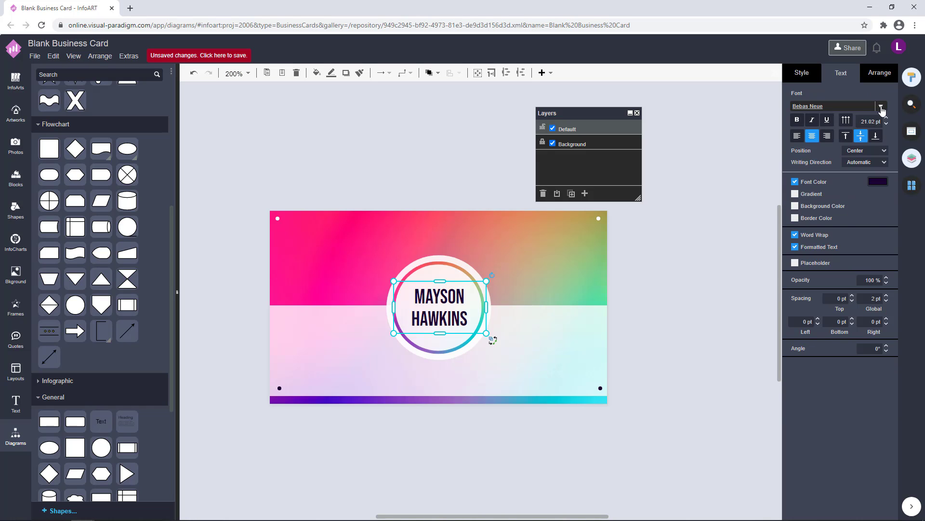
click(881, 106)
click(760, 142)
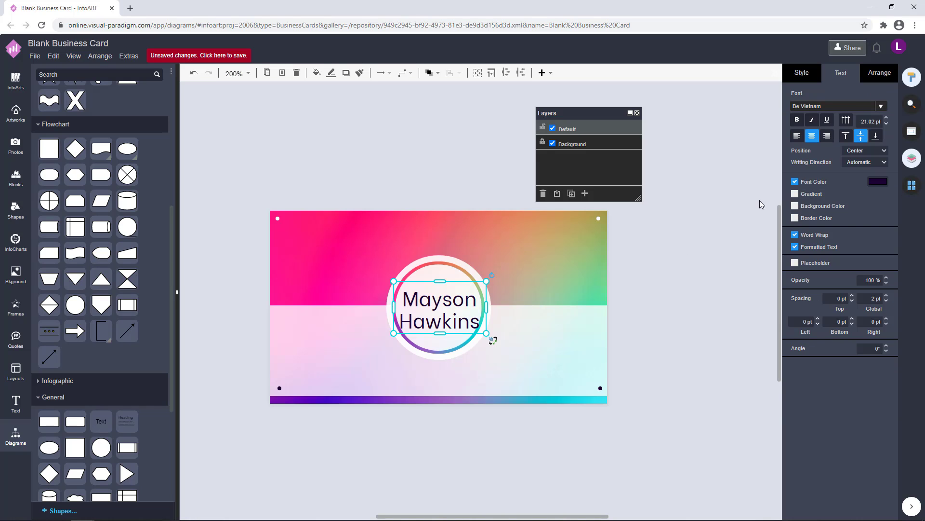
click(881, 106)
click(635, 284)
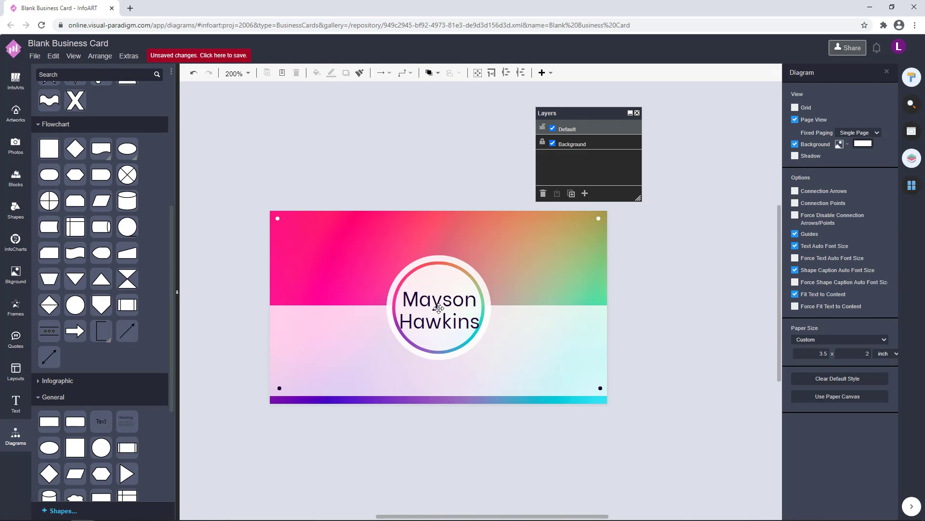
Retype the name in capitals and resize and centre its box inside the ring.
double_click(439, 309)
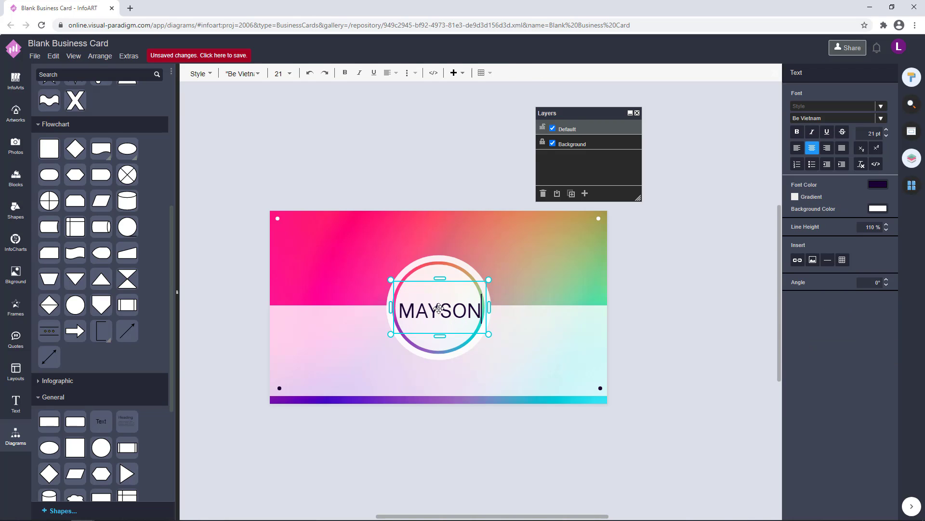
drag(489, 307, 522, 321)
mouse_move(436, 301)
mouse_down()
mouse_move(442, 311)
mouse_move(430, 311)
mouse_up()
click(685, 299)
click(694, 295)
click(443, 307)
click(673, 301)
Try Didact Gothic on the name, then undo back to Be Vietnam.
click(493, 320)
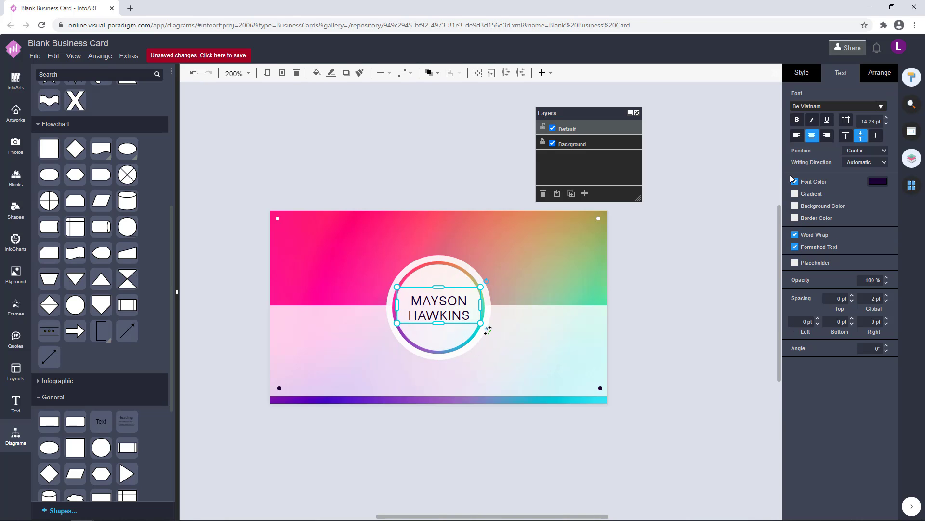
click(881, 107)
scroll(851, 183, down, 10)
scroll(848, 196, down, 10)
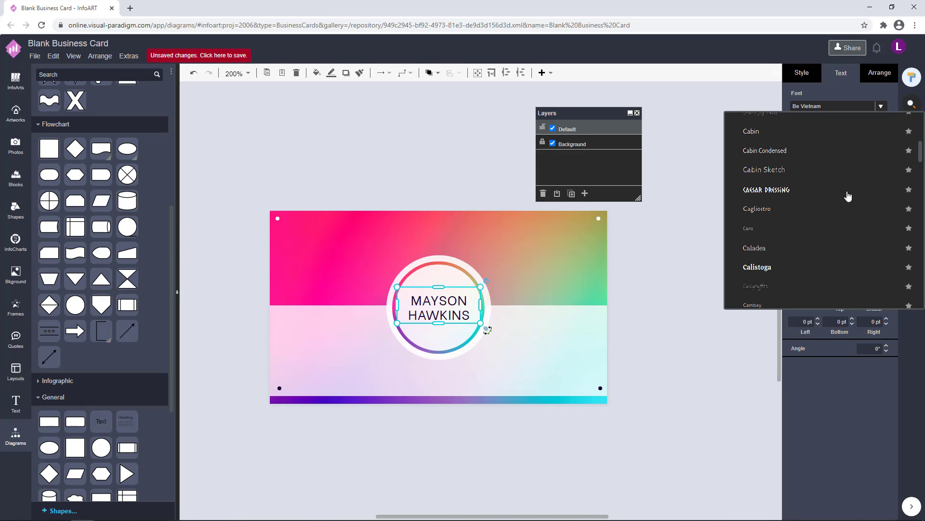
scroll(847, 205, down, 3)
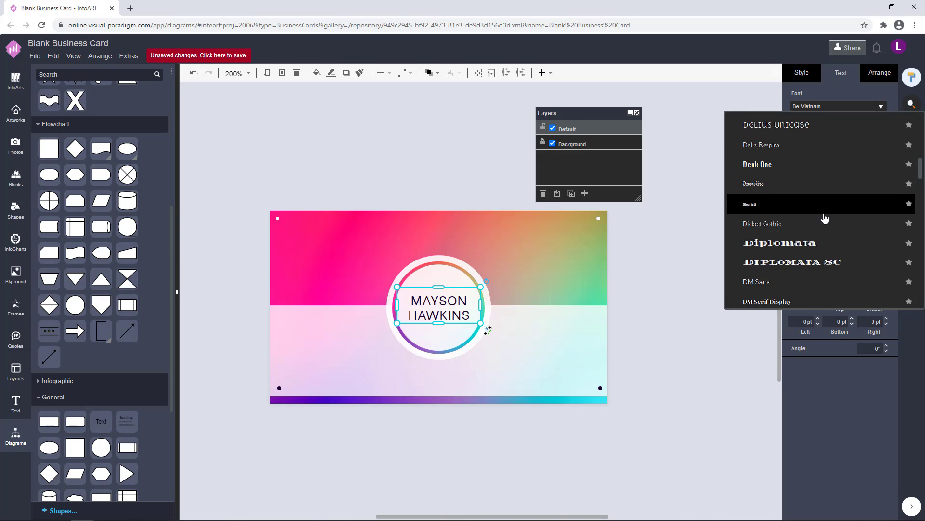
click(825, 212)
key(ctrl+z)
click(690, 288)
drag(455, 331, 459, 289)
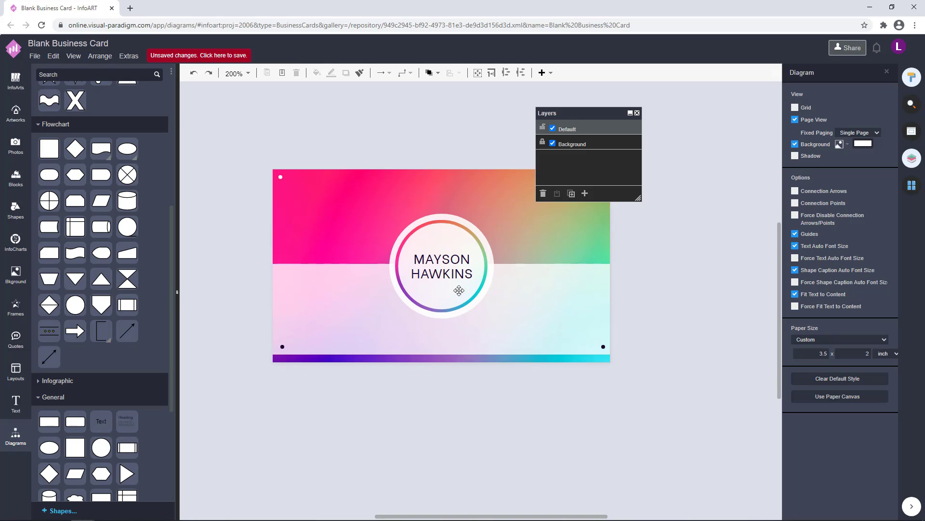
scroll(459, 289, up, 2)
drag(481, 258, 498, 288)
Colour the name text dark purple.
click(484, 277)
click(875, 183)
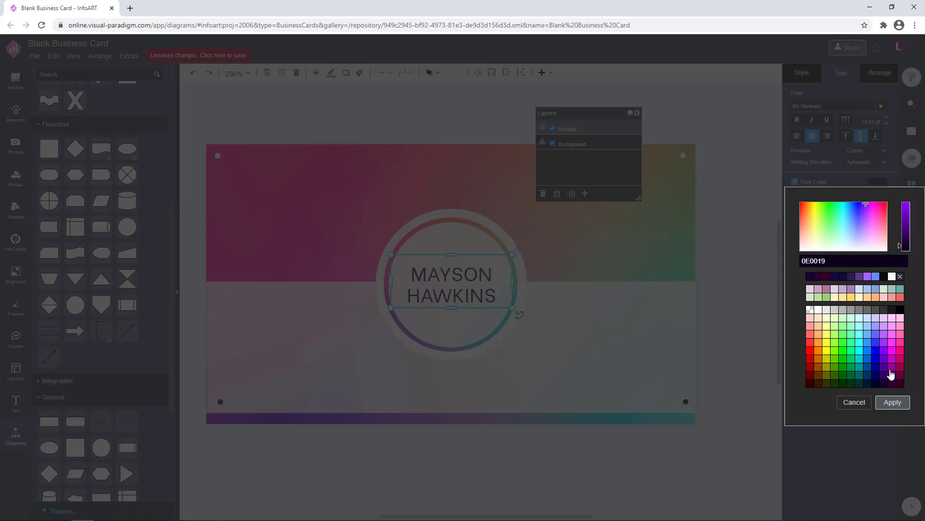
click(892, 402)
click(759, 345)
scroll(749, 357, down, 2)
drag(747, 357, 672, 356)
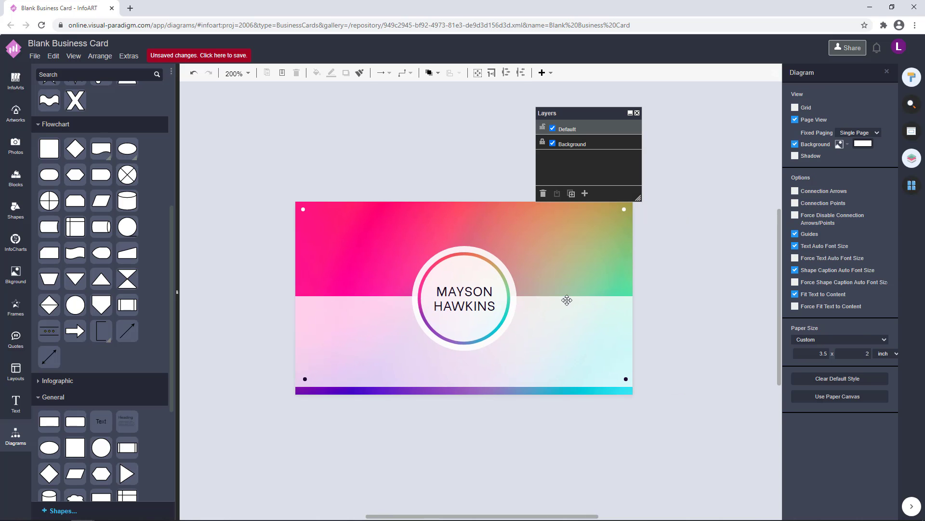
Try Anaheim, revert to Be Vietnam, and place a small copy of the name above the card.
click(469, 302)
click(881, 106)
click(818, 227)
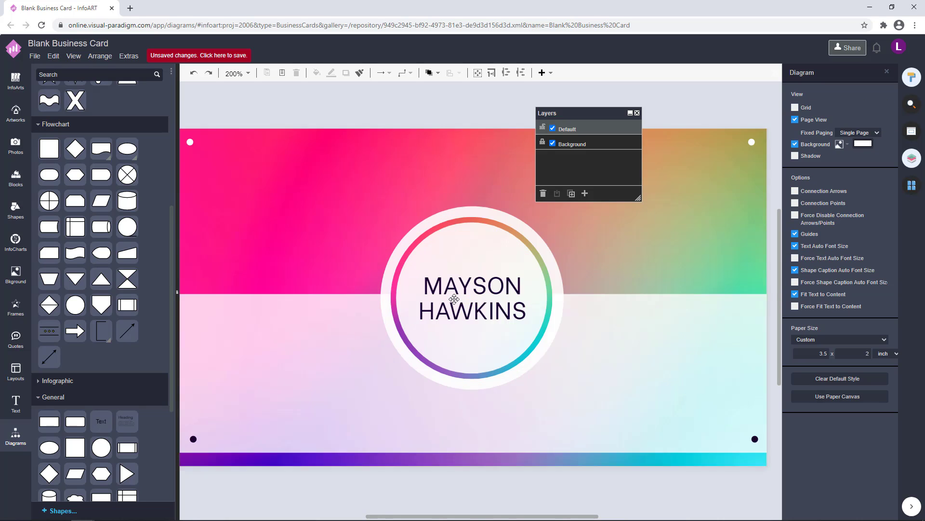
scroll(605, 364, down, 3)
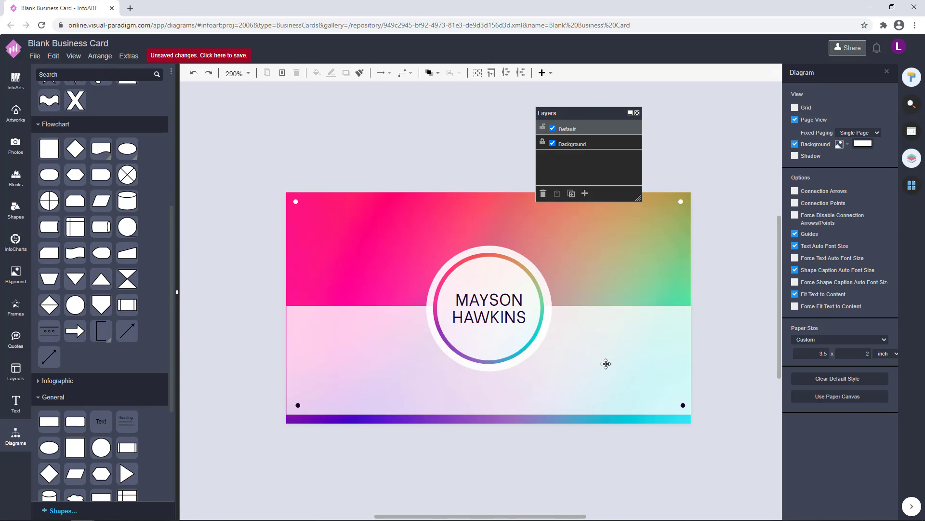
click(471, 317)
drag(471, 317, 389, 180)
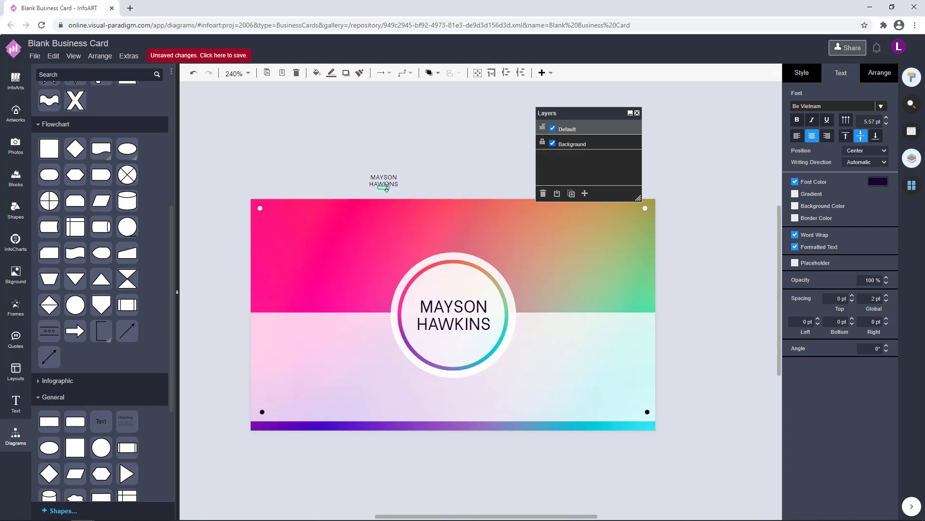
Enlarge the copied text box and retype the copy as 'Creative Director'.
double_click(393, 179)
mouse_move(384, 190)
mouse_down()
mouse_move(385, 181)
mouse_move(384, 196)
mouse_up()
click(728, 353)
click(535, 318)
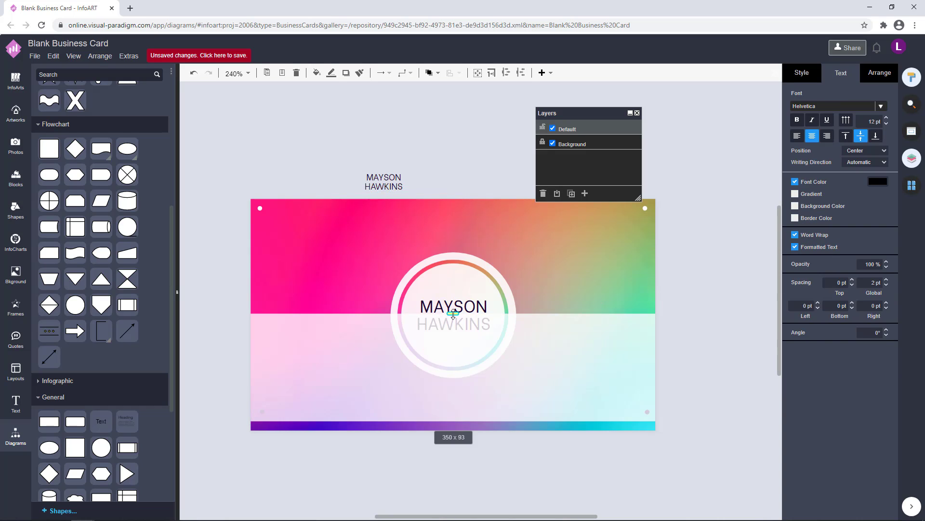
double_click(385, 183)
text(Creative Director)
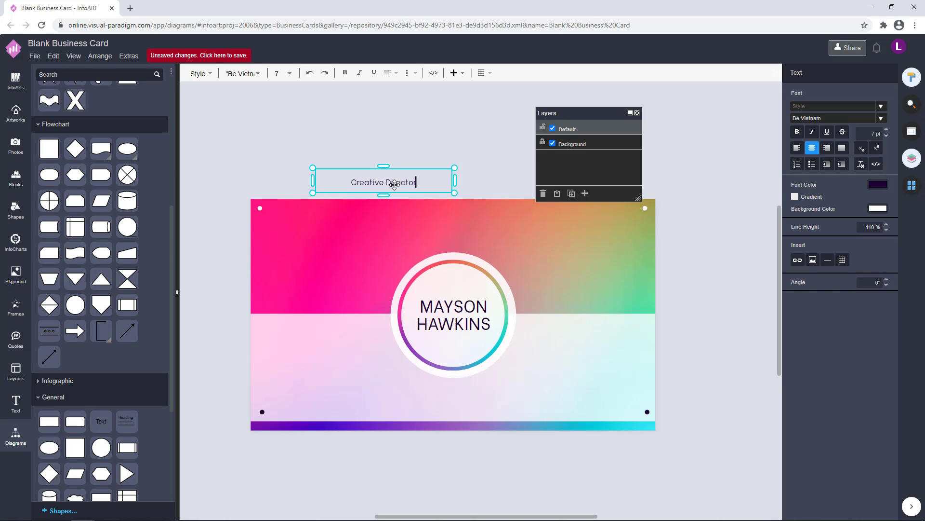
click(446, 141)
Make the Creative Director label white and move it to the card's left edge.
click(395, 185)
click(877, 182)
click(819, 309)
click(892, 402)
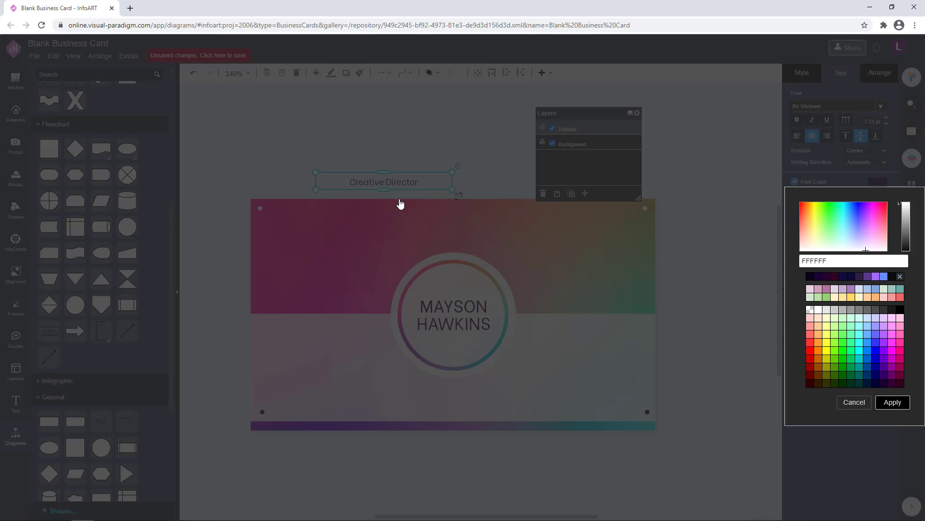
drag(385, 186, 292, 306)
click(393, 142)
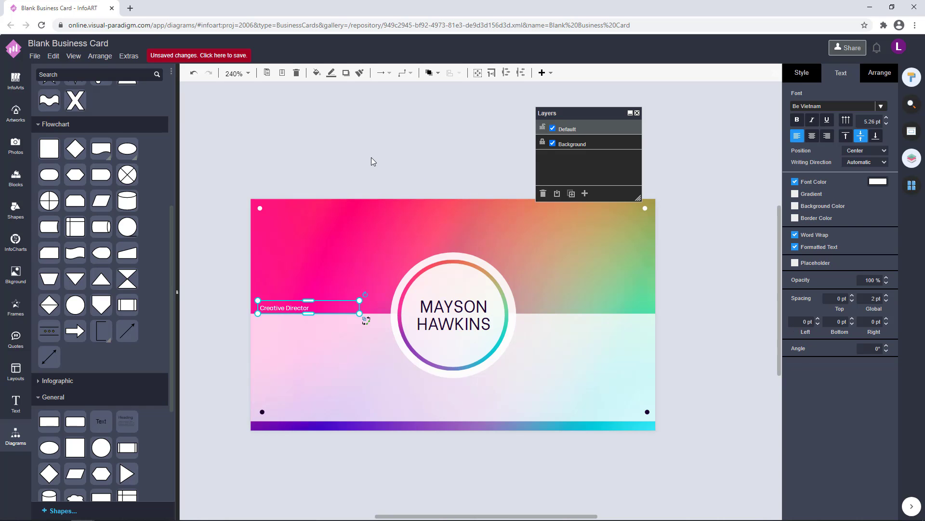
click(371, 157)
Set the Creative Director label's font size to 6 pt.
double_click(299, 305)
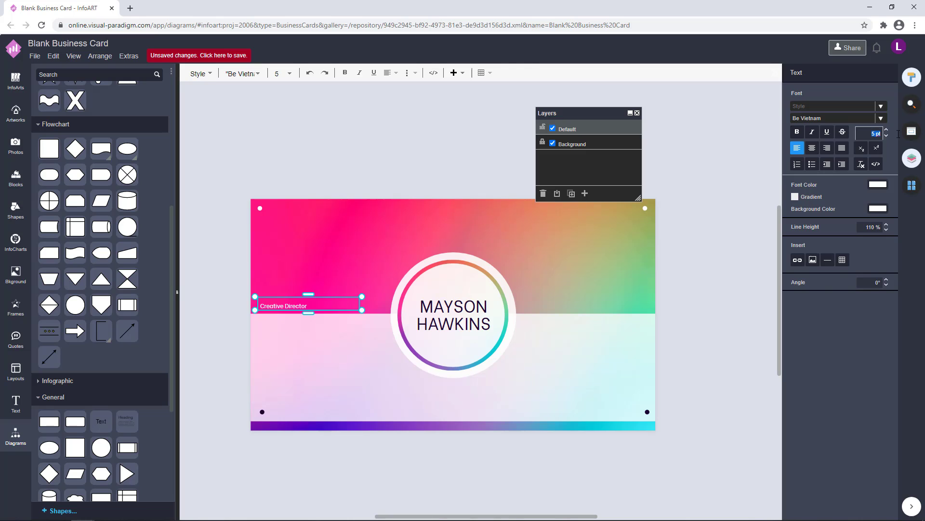
text(8)
key(Return)
text(6)
key(Return)
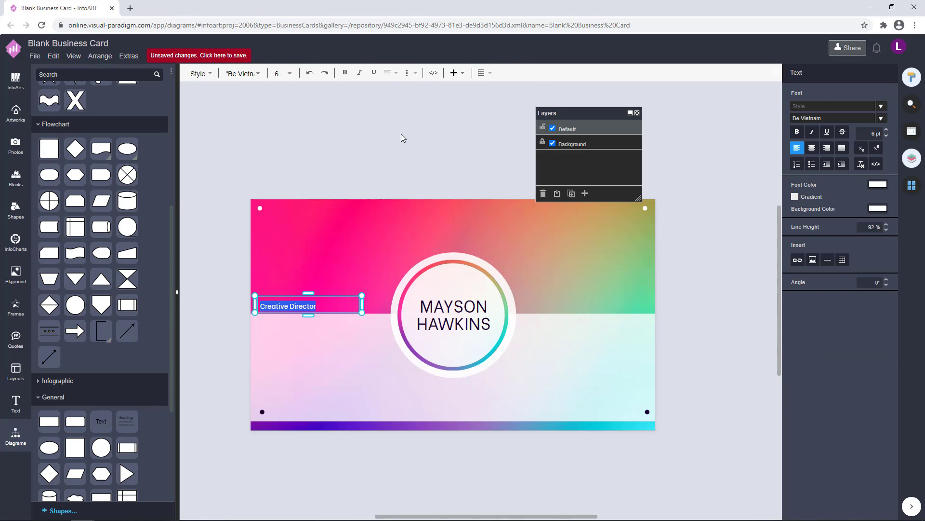
click(402, 136)
click(303, 302)
click(356, 163)
click(286, 303)
click(344, 151)
click(299, 302)
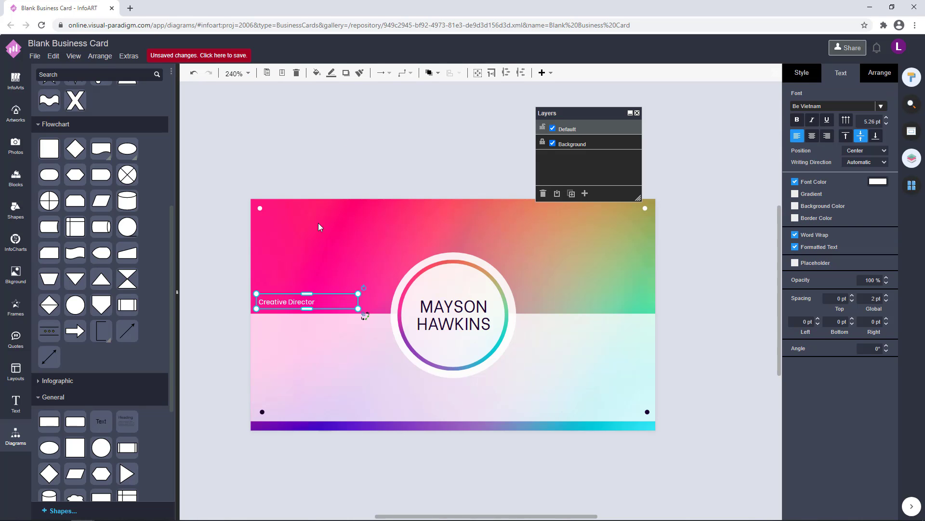
click(335, 208)
Duplicate the label, right-align the copy, and move it toward the card's right side.
drag(332, 314, 584, 288)
click(263, 285)
key(ctrl+c)
key(ctrl+v)
click(827, 136)
drag(646, 291, 618, 289)
Select the right-hand duplicate label and nudge the left Creative Director label right.
click(661, 283)
click(619, 288)
click(669, 279)
click(609, 288)
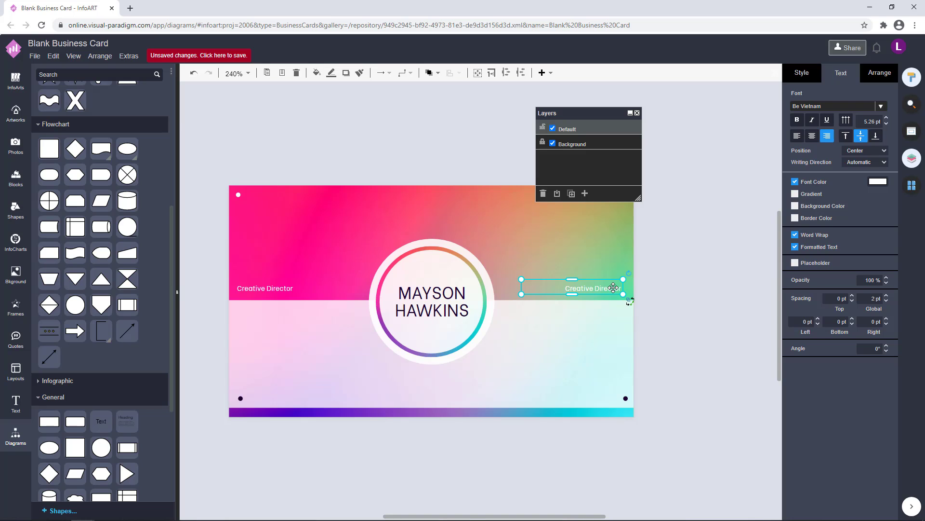
double_click(613, 287)
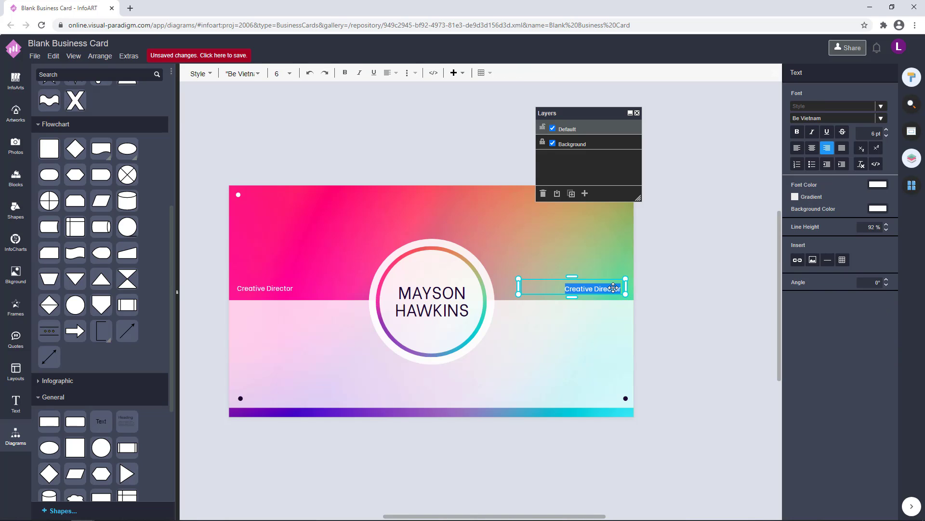
click(259, 288)
key(Right)
key(Right)
click(343, 146)
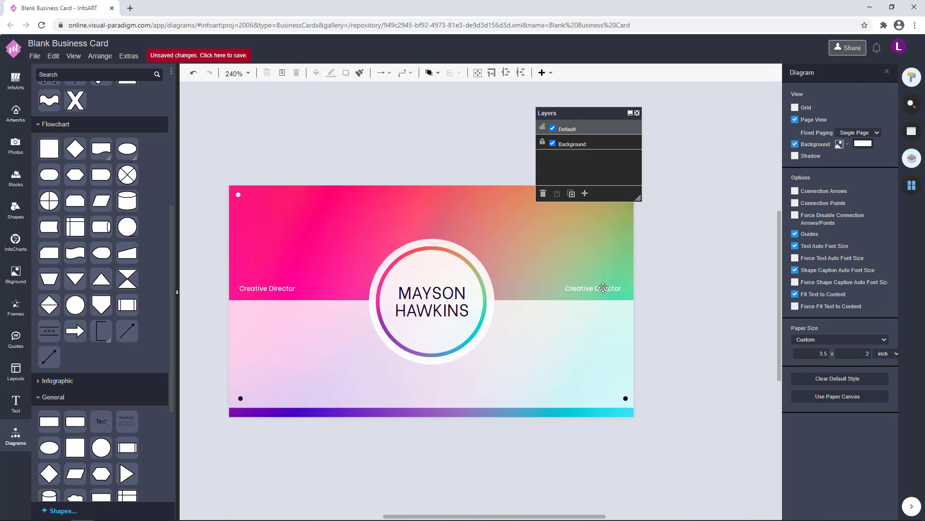
Retype the right label as 'One Creative Design' and nudge both labels right.
double_click(604, 288)
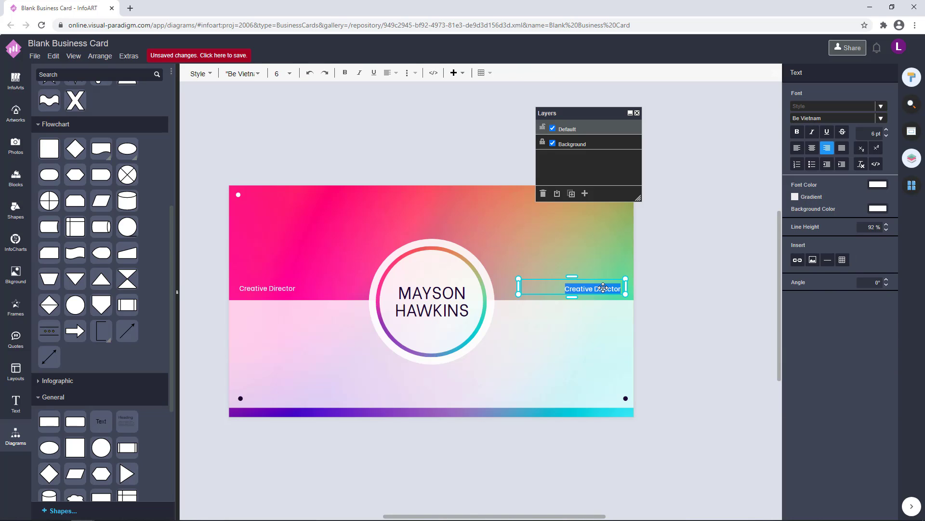
text(One)
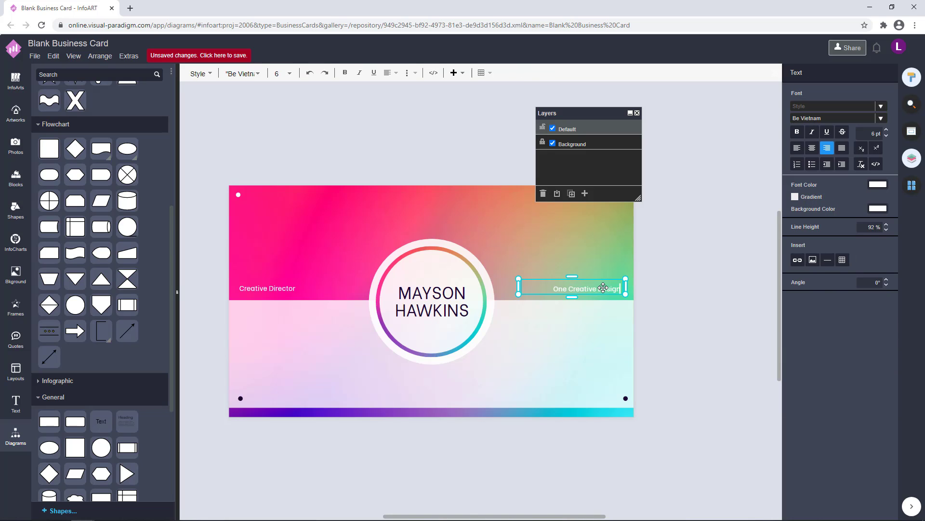
click(701, 320)
click(622, 288)
key(Right)
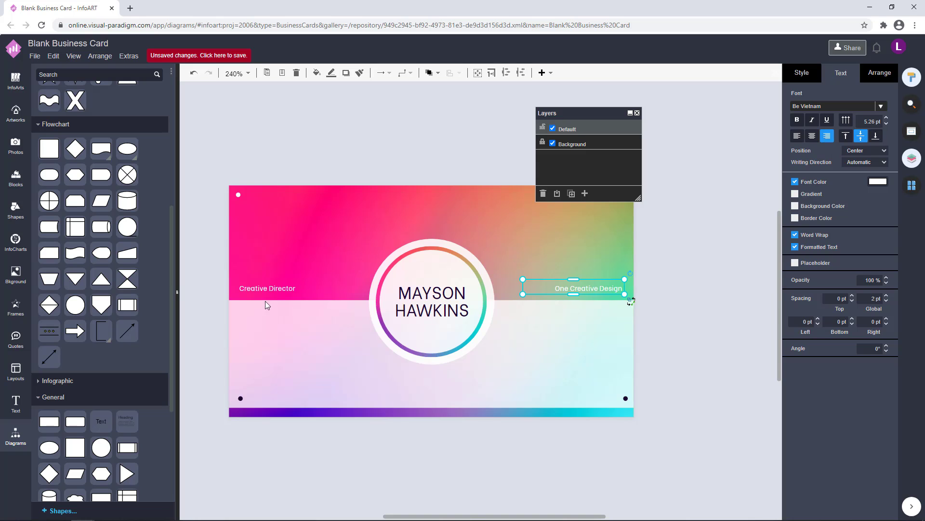
click(268, 291)
key(Right)
click(677, 307)
Retype the left label in capitals as 'CREATIVE DIRECTOR'.
scroll(677, 306, down, 1)
drag(667, 333, 649, 317)
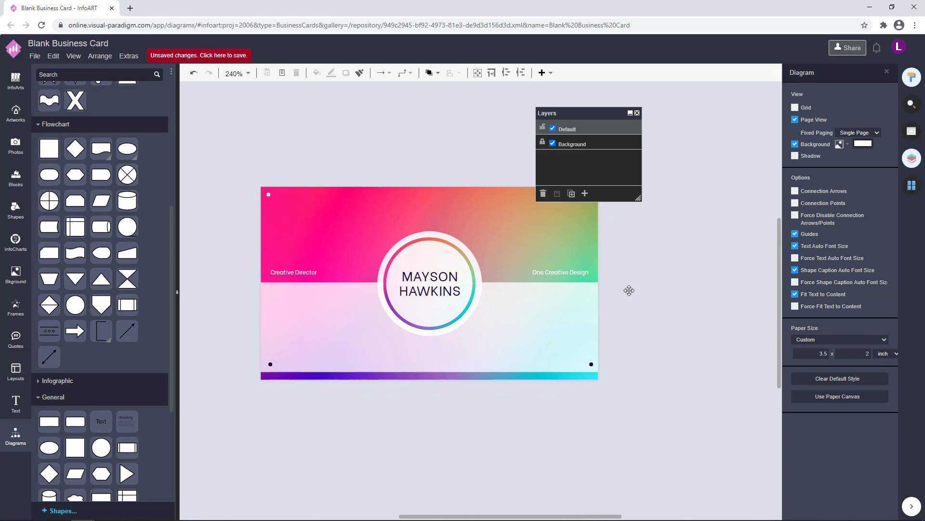
scroll(429, 294, up, 2)
double_click(250, 266)
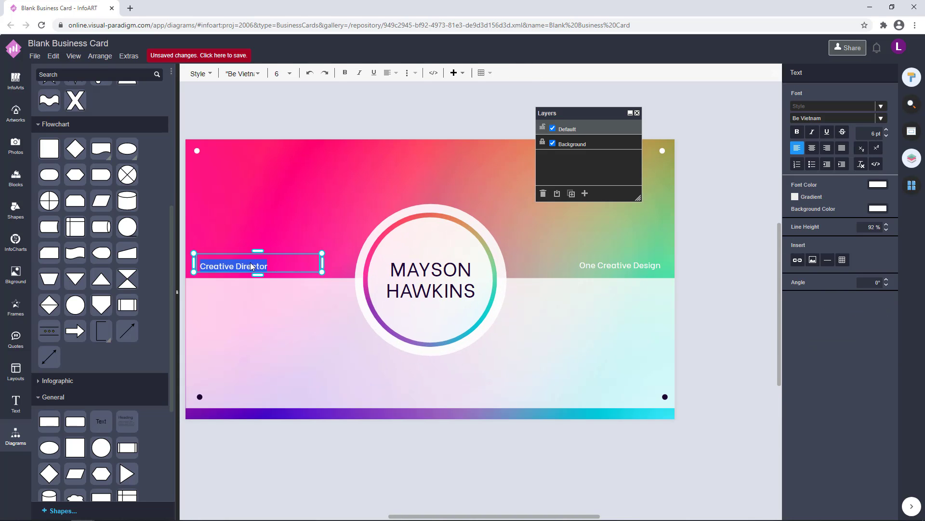
text(CRES)
key(BackSpace)
text(ATIVE DIRECTOR)
Leave the One Creative Design label unchanged and clear the selection.
double_click(627, 266)
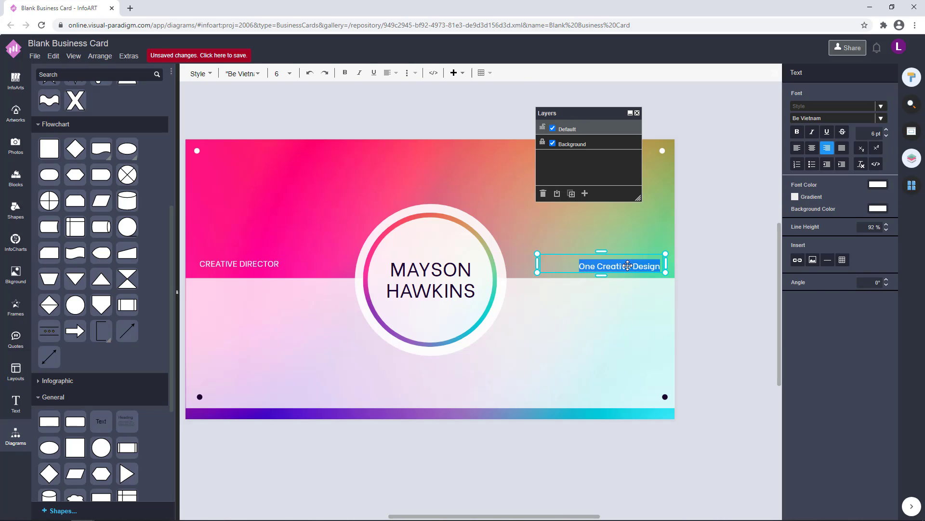
key(ctrl+z)
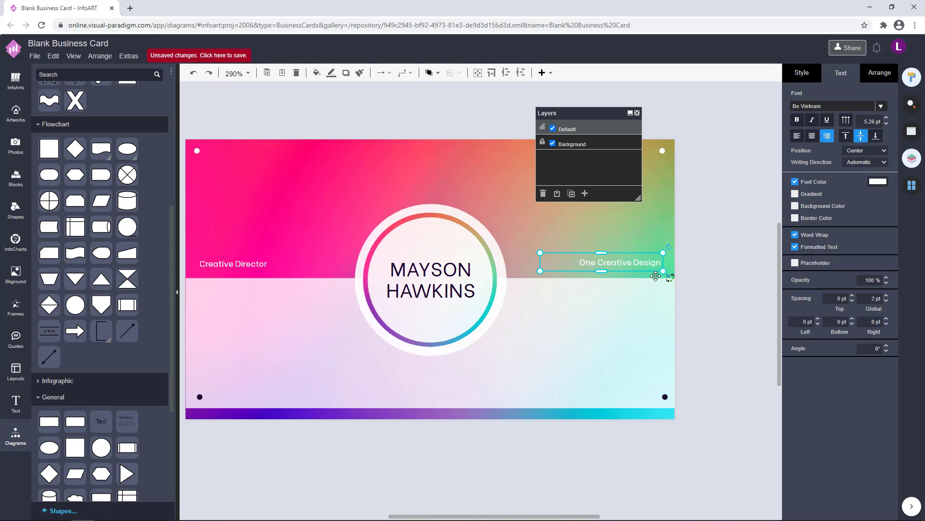
click(708, 322)
scroll(710, 325, down, 2)
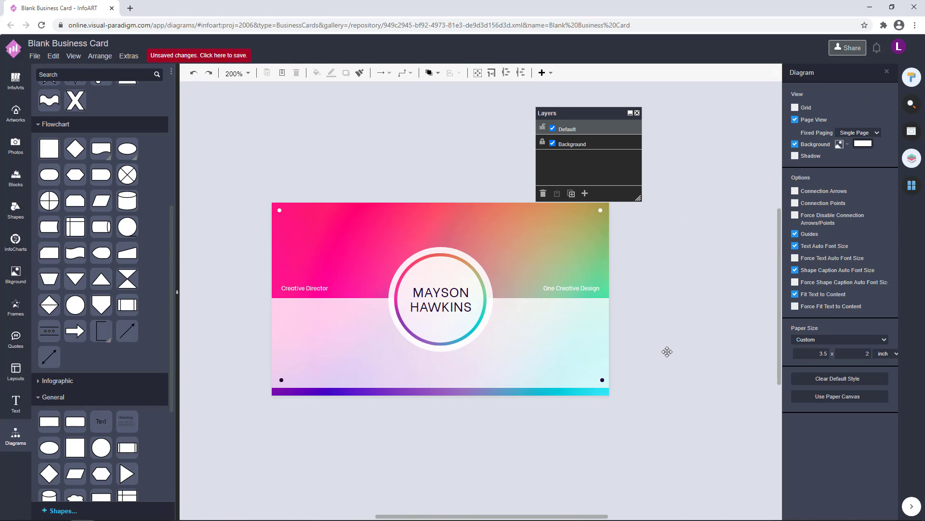
click(571, 329)
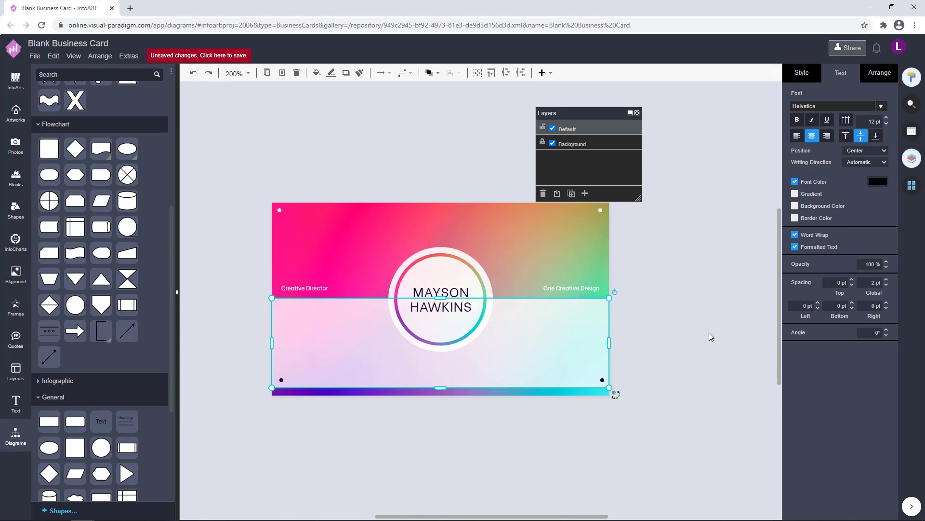
click(708, 335)
Delete all the circles from Page-2.
click(911, 185)
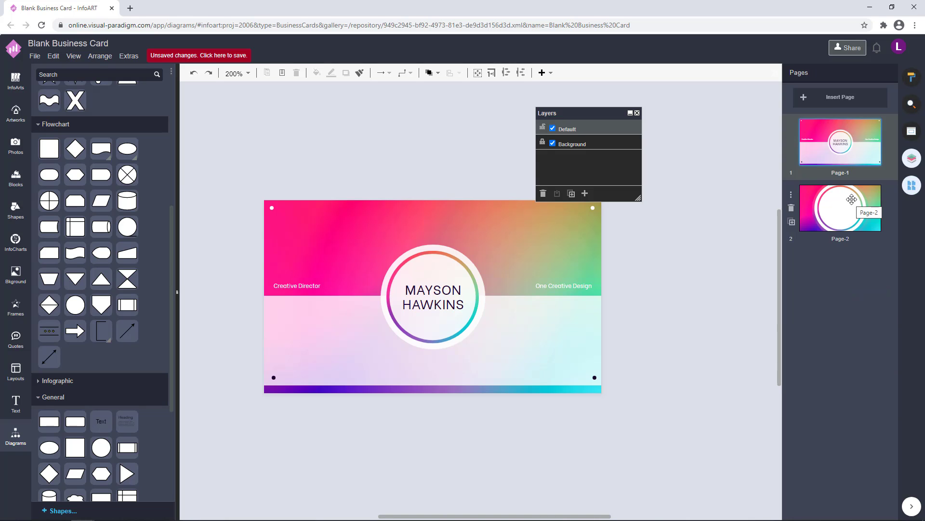
click(852, 199)
drag(638, 469, 294, 101)
key(Delete)
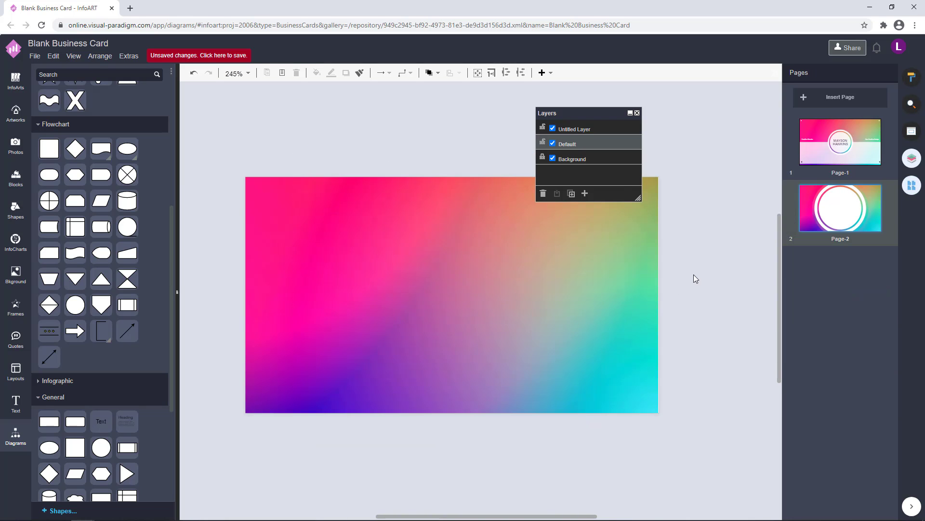
Paste Page-1's white band onto Page-2 and centre it vertically.
click(840, 150)
click(833, 219)
click(807, 161)
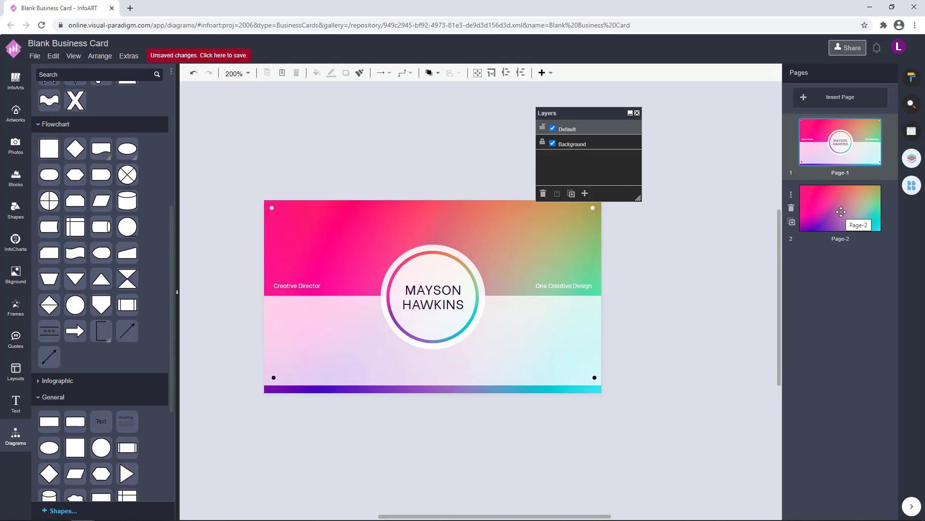
click(841, 213)
click(876, 147)
click(316, 359)
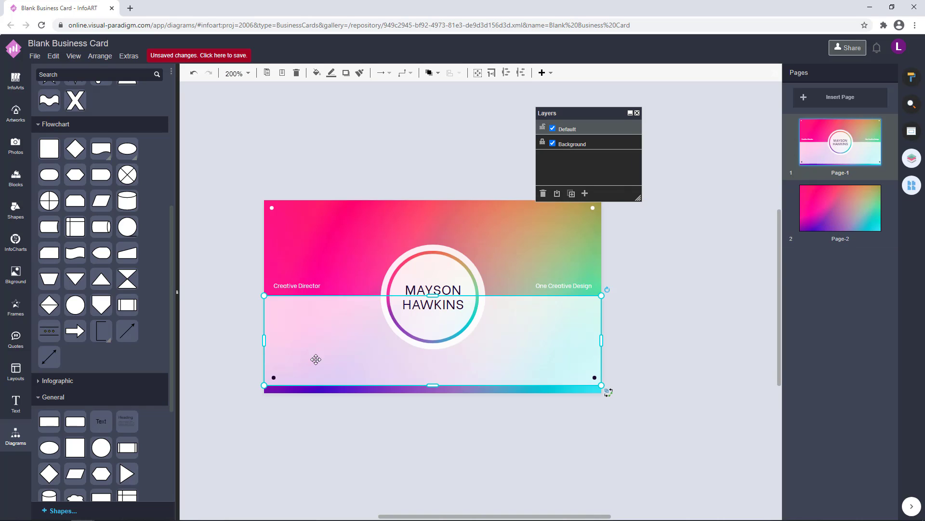
click(861, 215)
key(ctrl+v)
scroll(351, 423, left, 6)
drag(577, 301, 432, 305)
Copy the two bottom corner dots from Page-1 onto Page-2's band bottom.
click(841, 145)
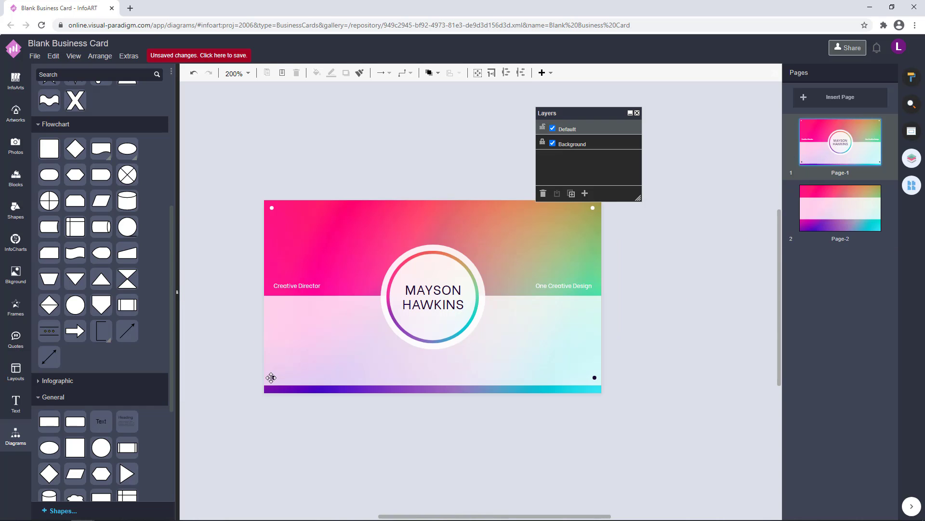
click(596, 377)
click(596, 377)
shift+click(275, 377)
key(ctrl+c)
click(823, 216)
key(ctrl+v)
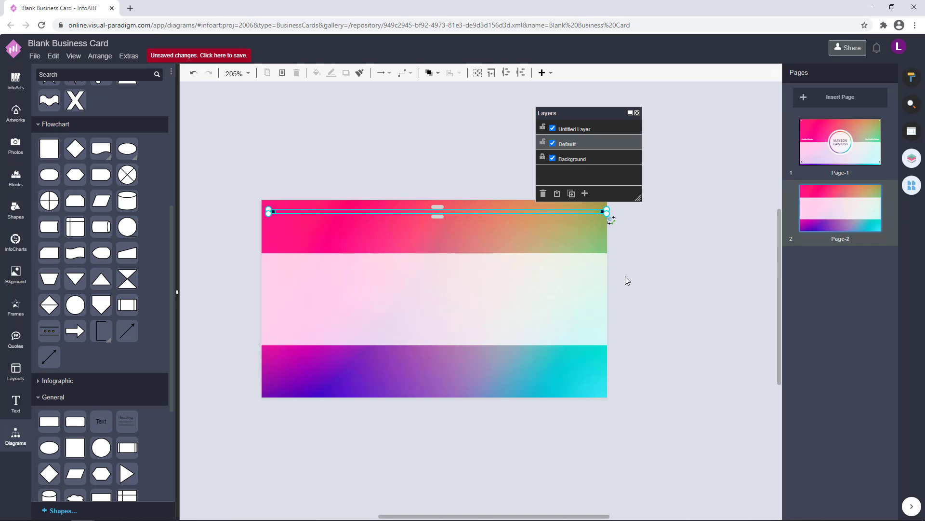
drag(316, 216, 299, 337)
Nudge Page-2's bottom dots up slightly and compare against Page-1.
click(703, 304)
click(598, 337)
shift+click(270, 338)
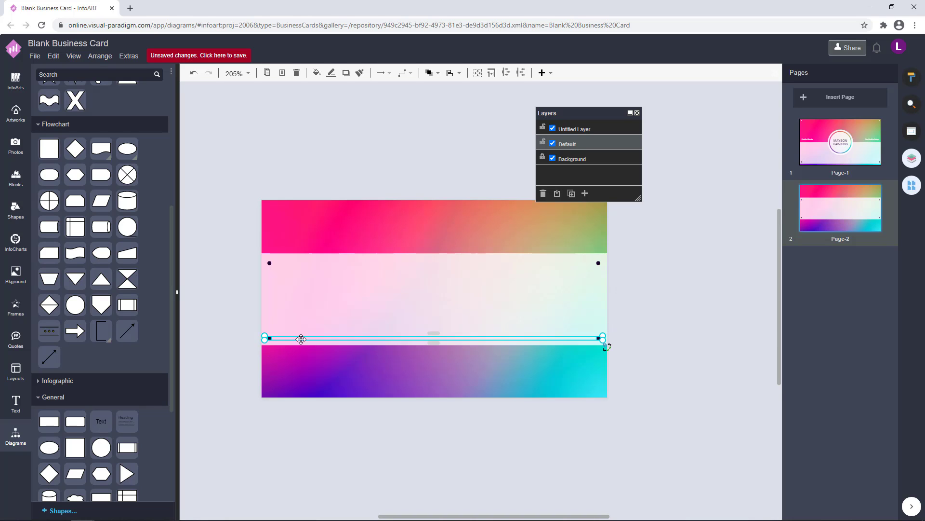
key(Up)
key(Up)
click(696, 307)
click(806, 205)
click(850, 144)
click(840, 211)
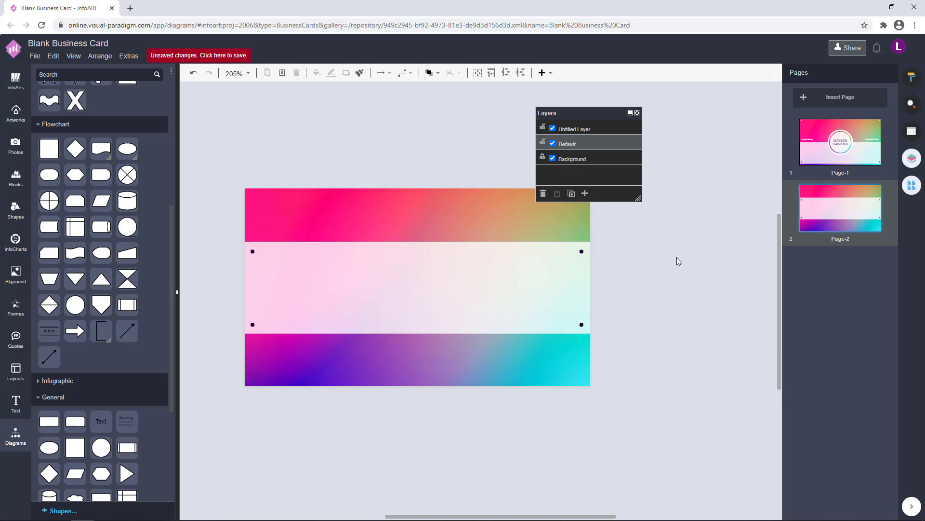
click(810, 179)
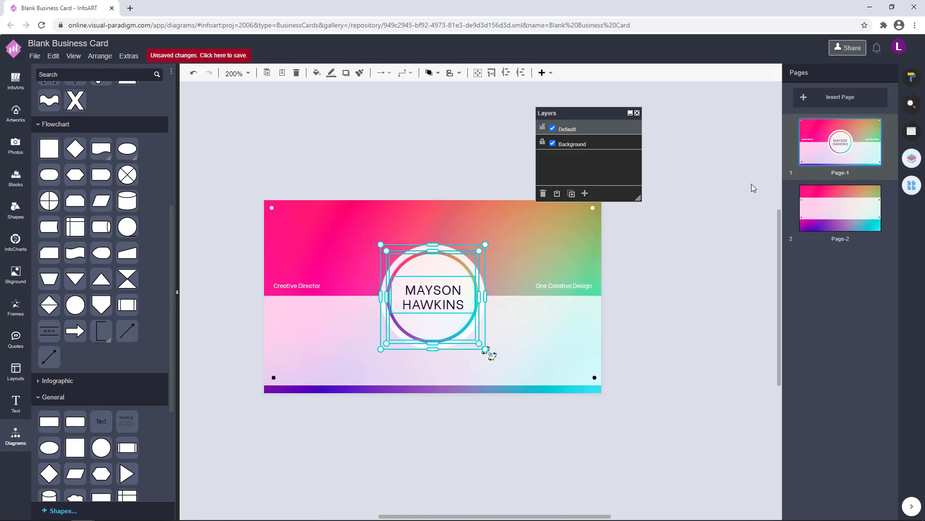
Paste the name ring onto Page-2 at the card's top centre, slightly enlarged.
click(841, 207)
key(ctrl+v)
drag(710, 367, 424, 240)
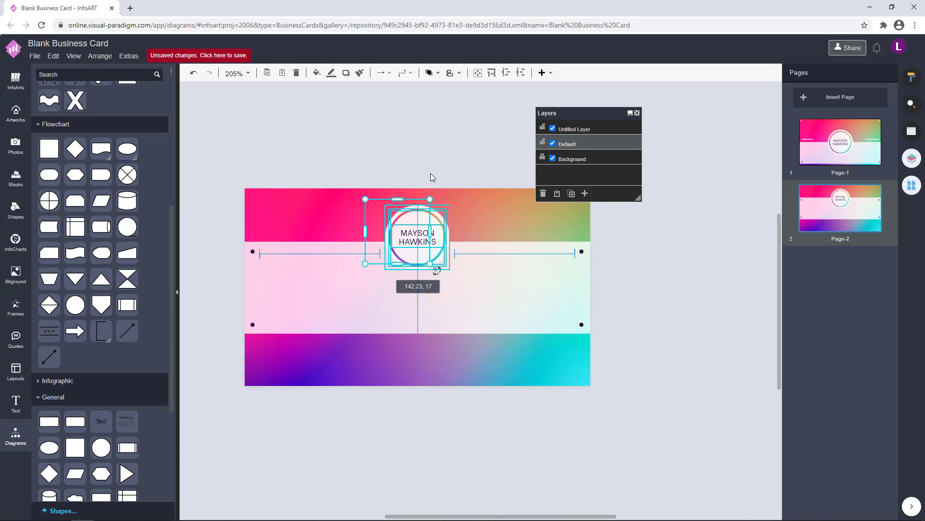
click(432, 177)
click(427, 224)
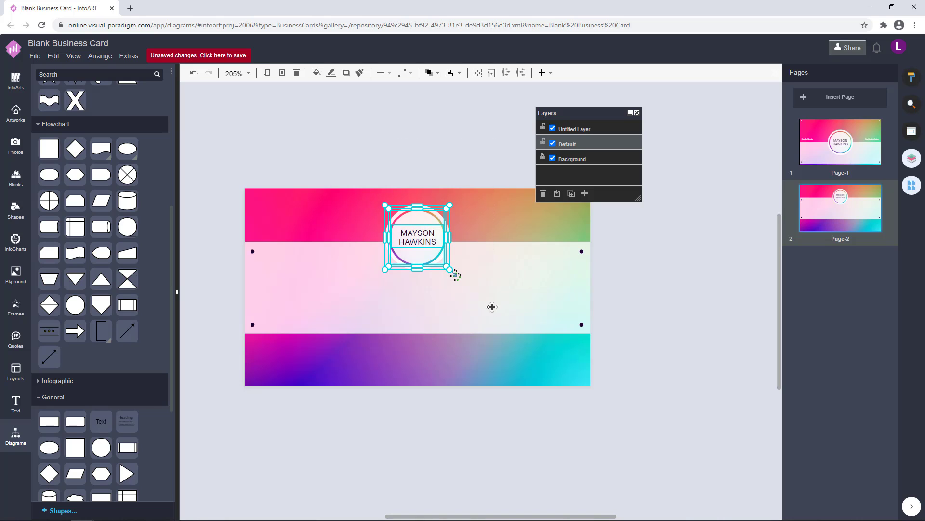
click(647, 298)
drag(347, 175, 472, 296)
drag(450, 269, 424, 250)
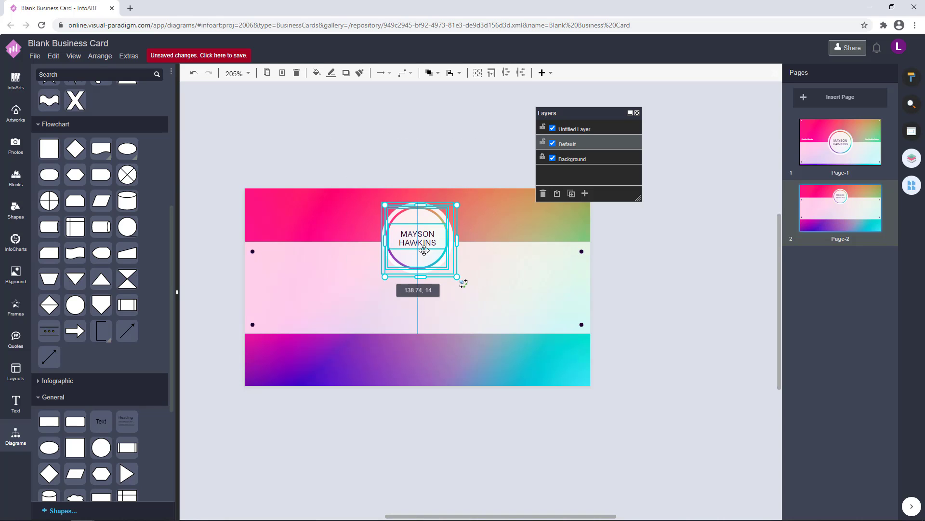
click(652, 311)
Change the front page's name text font to Encode Sans.
click(840, 143)
click(440, 298)
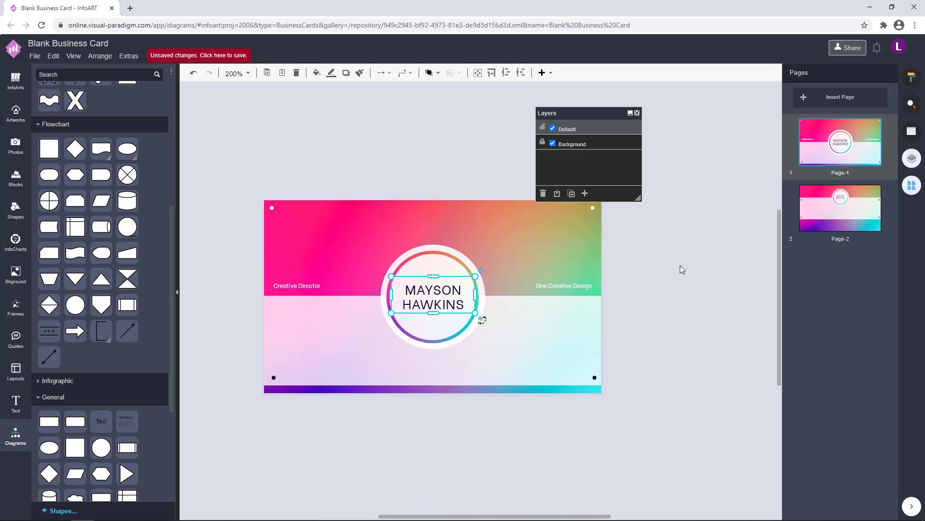
click(911, 77)
click(881, 106)
scroll(826, 251, down, 10)
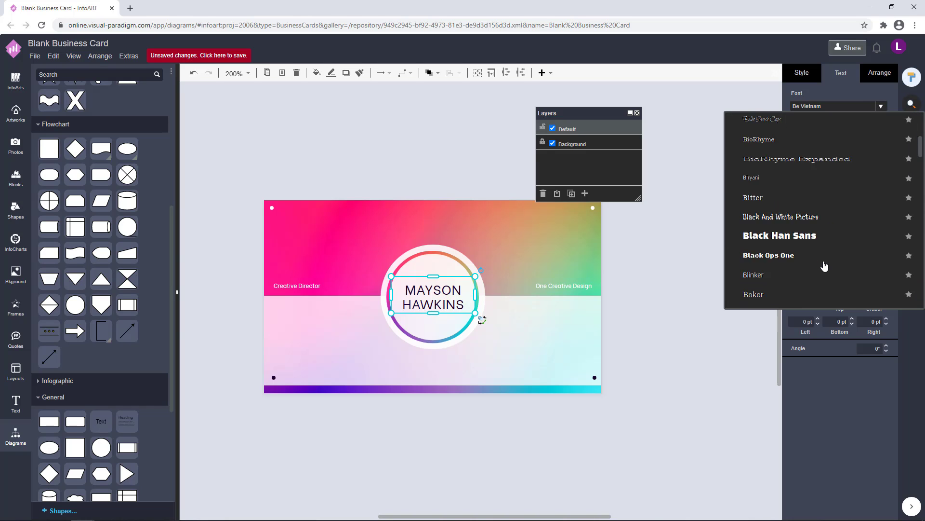
scroll(824, 266, down, 3)
click(818, 264)
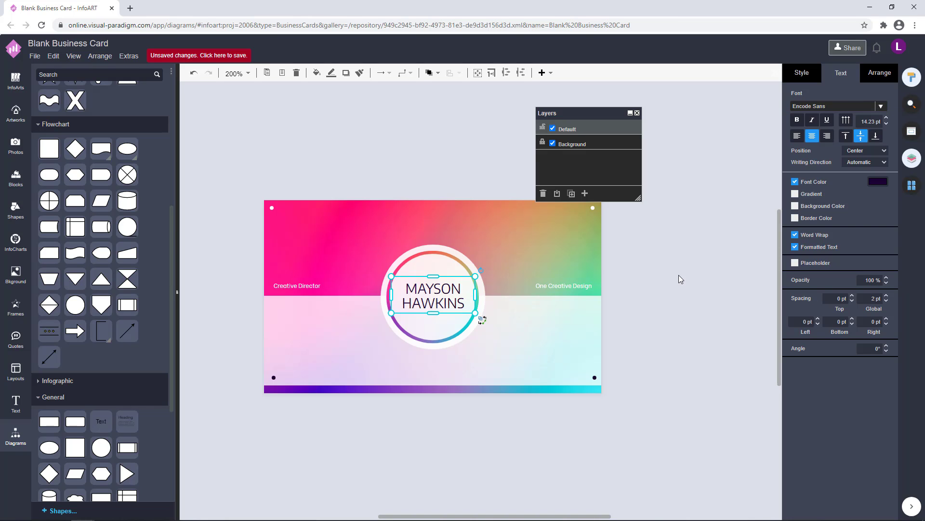
click(679, 278)
scroll(446, 317, up, 1)
click(447, 317)
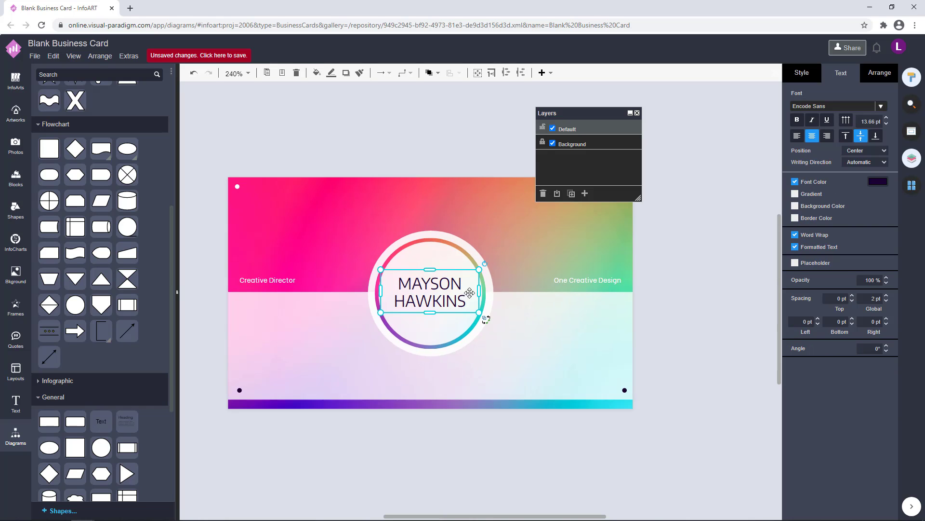
click(684, 295)
Make the word MAYSON bold in the name on both pages.
scroll(696, 275, down, 1)
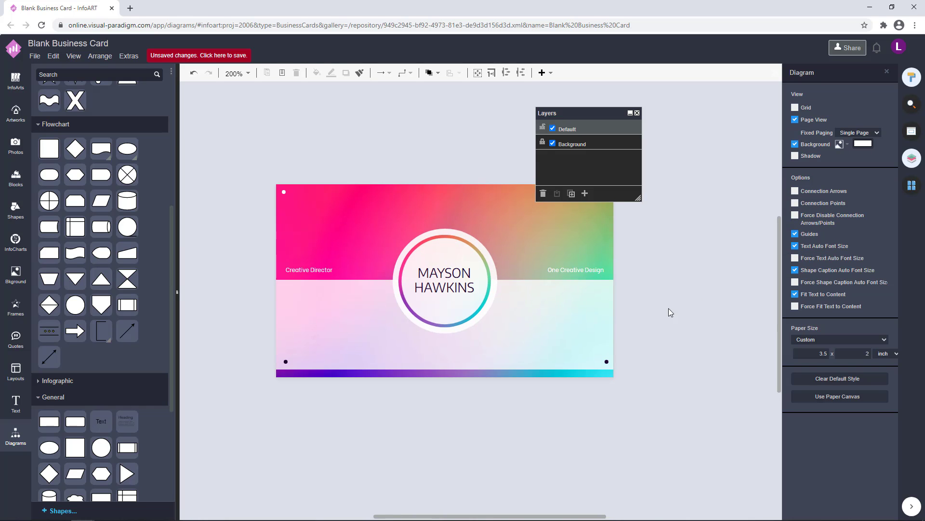
double_click(440, 262)
drag(467, 265, 397, 263)
click(797, 132)
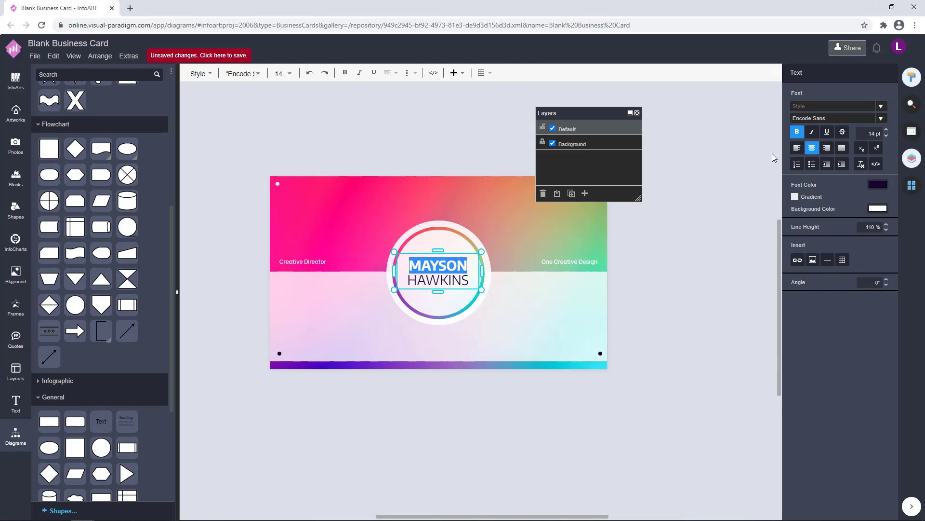
click(656, 290)
drag(656, 289, 696, 303)
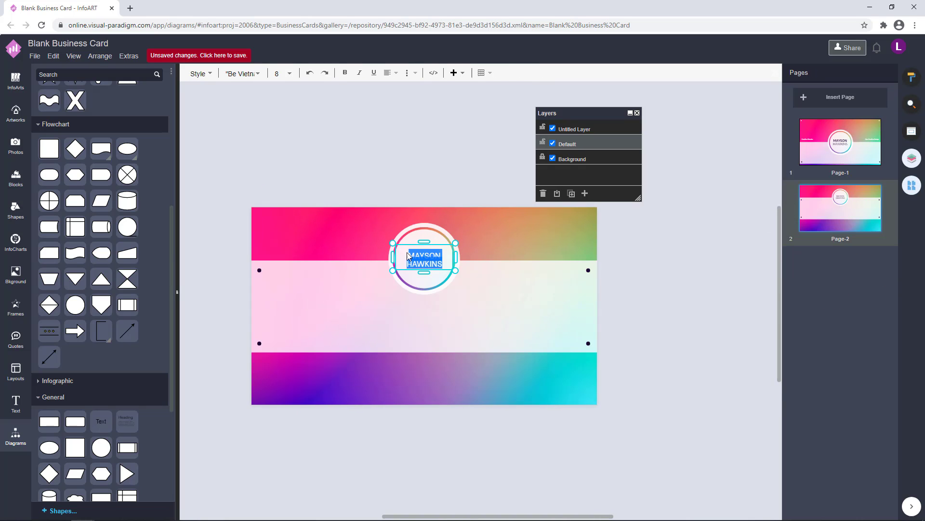
drag(408, 256, 429, 258)
click(911, 80)
click(694, 238)
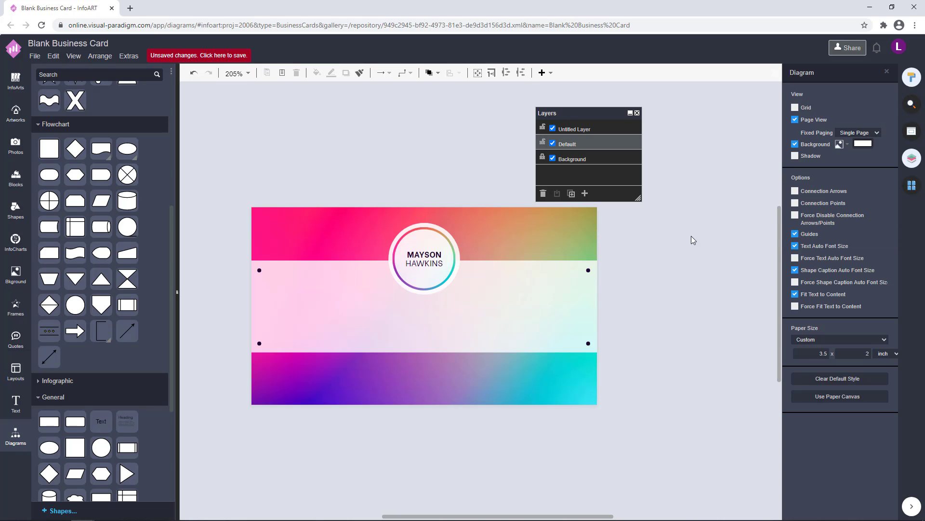
Paste the front's Creative Director label onto Page-2's white band.
click(912, 186)
click(841, 144)
click(854, 204)
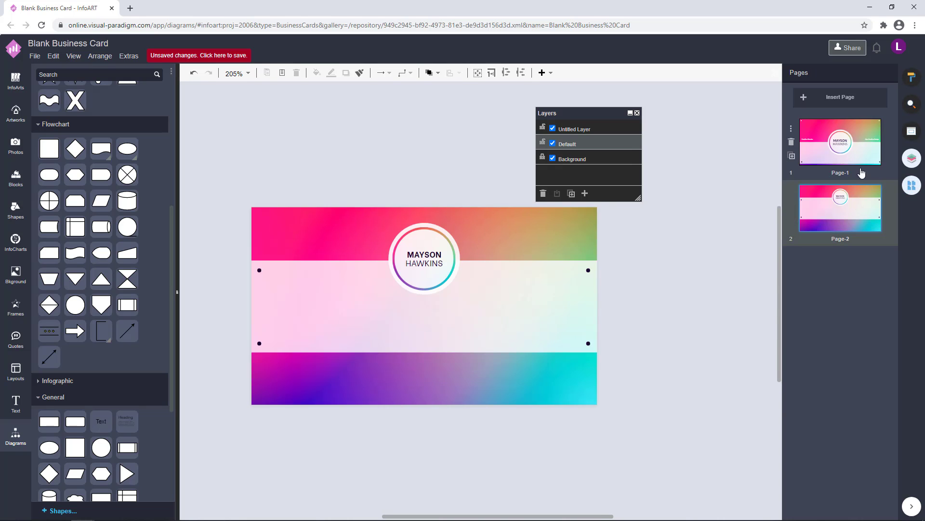
click(856, 157)
click(295, 281)
click(806, 211)
key(ctrl+v)
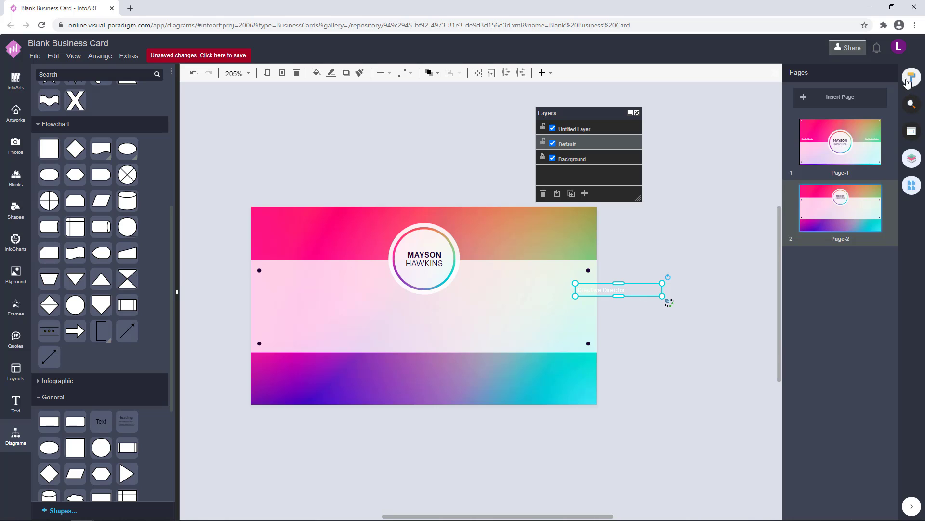
click(911, 79)
click(878, 182)
click(682, 294)
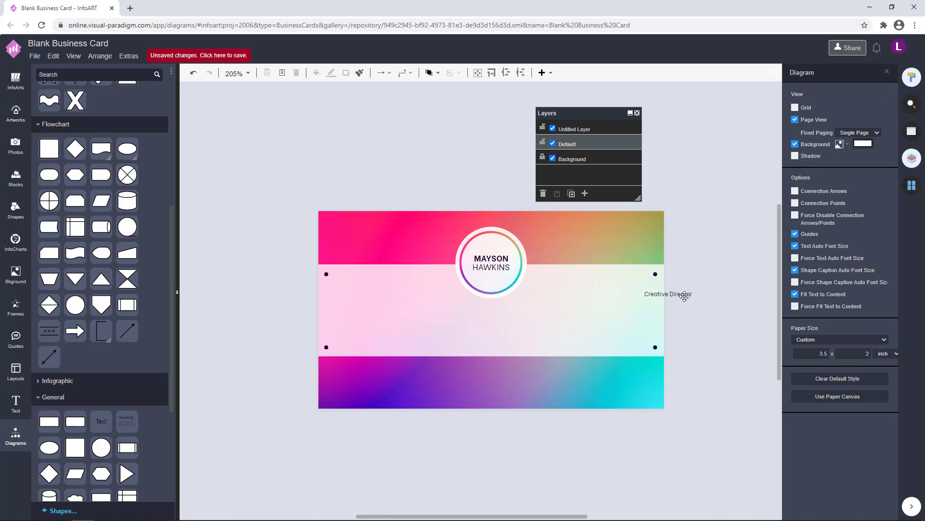
drag(683, 294, 406, 314)
Replace the label with the phone and mobile lines and raise their line height.
double_click(407, 317)
text(T: +123 456 789 000)
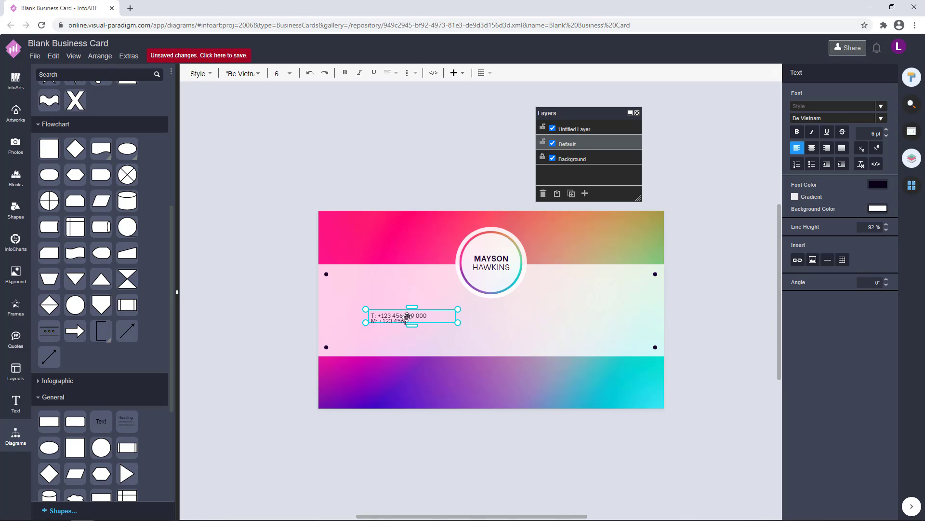
click(435, 444)
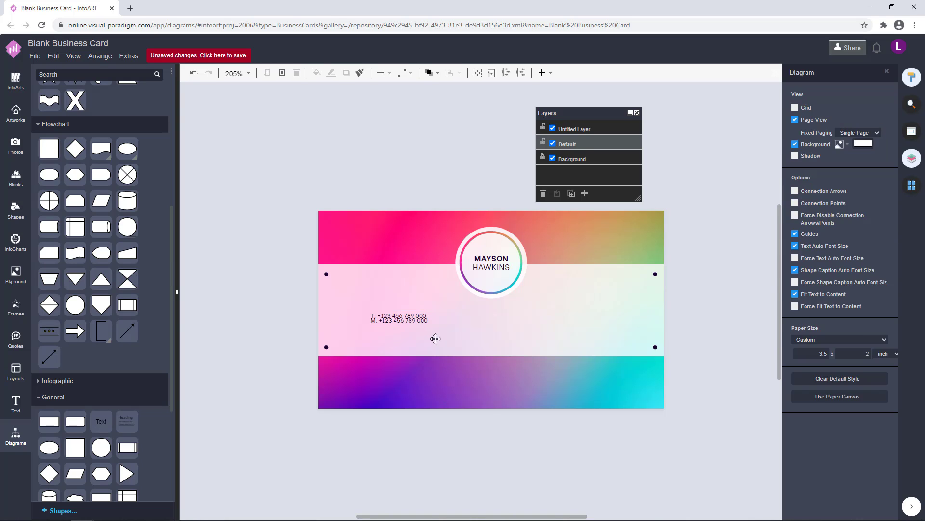
double_click(416, 320)
click(887, 229)
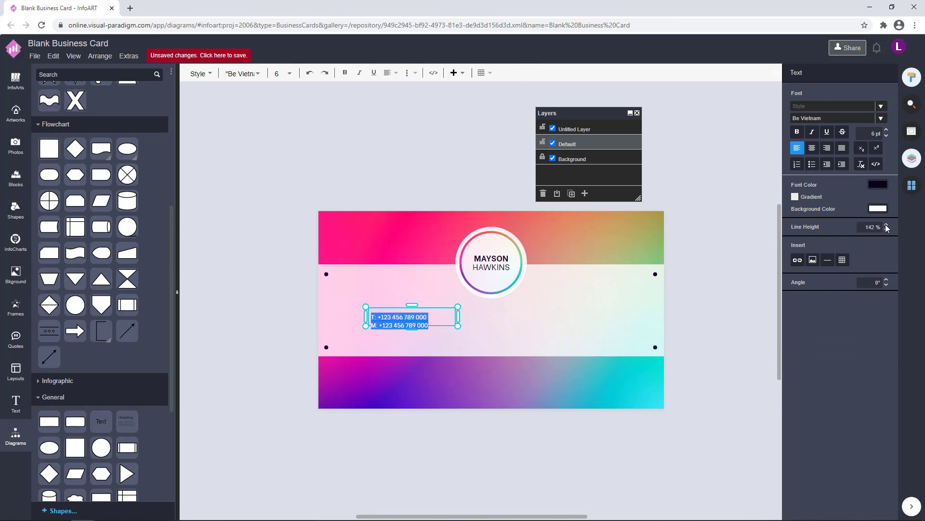
click(457, 350)
double_click(414, 321)
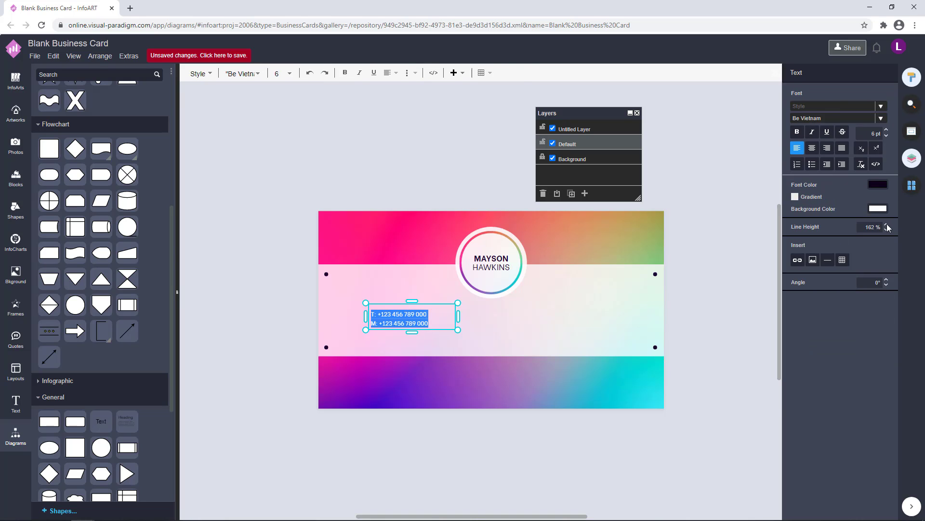
click(677, 364)
Remove the space after 'M:' in the mobile line.
click(410, 326)
scroll(383, 333, up, 3)
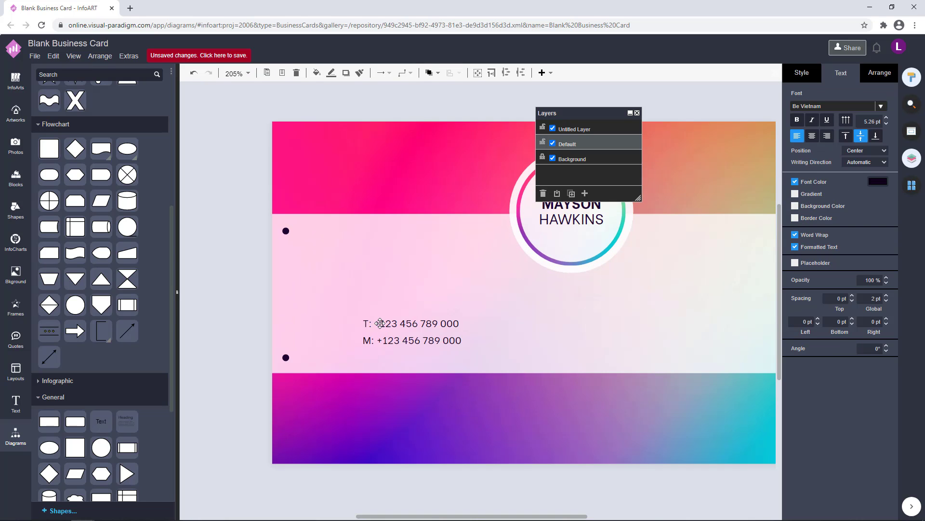
double_click(379, 333)
click(378, 342)
key(BackSpace)
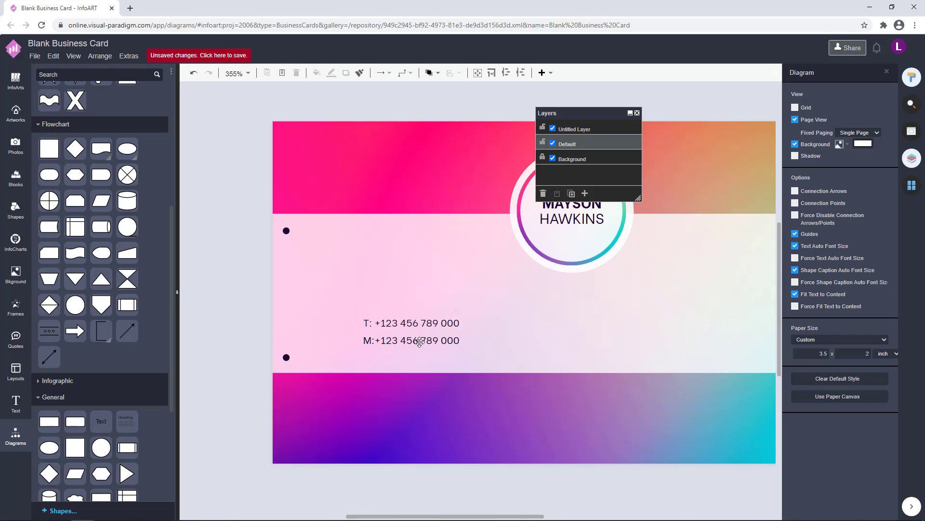
scroll(419, 342, down, 2)
Narrow the phone box and turn its copy into 'W:' website and 'E:' e-mail lines.
click(374, 341)
drag(426, 341, 503, 335)
double_click(564, 335)
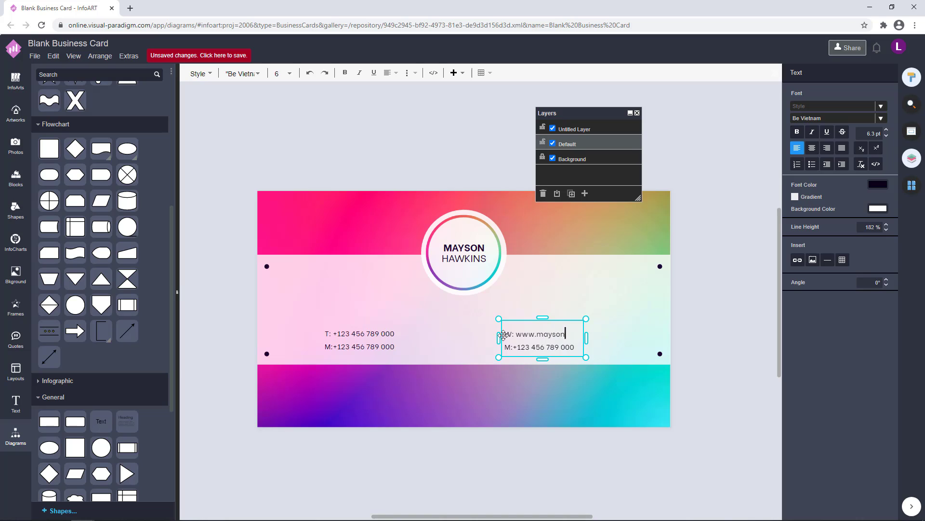
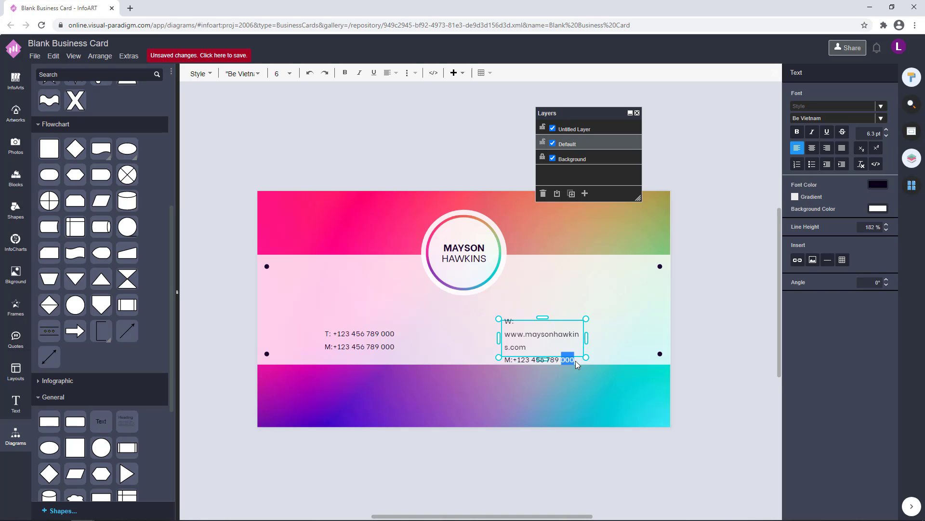
drag(575, 361, 498, 360)
text(A)
key(ctrl+z)
click(561, 369)
click(574, 358)
double_click(574, 359)
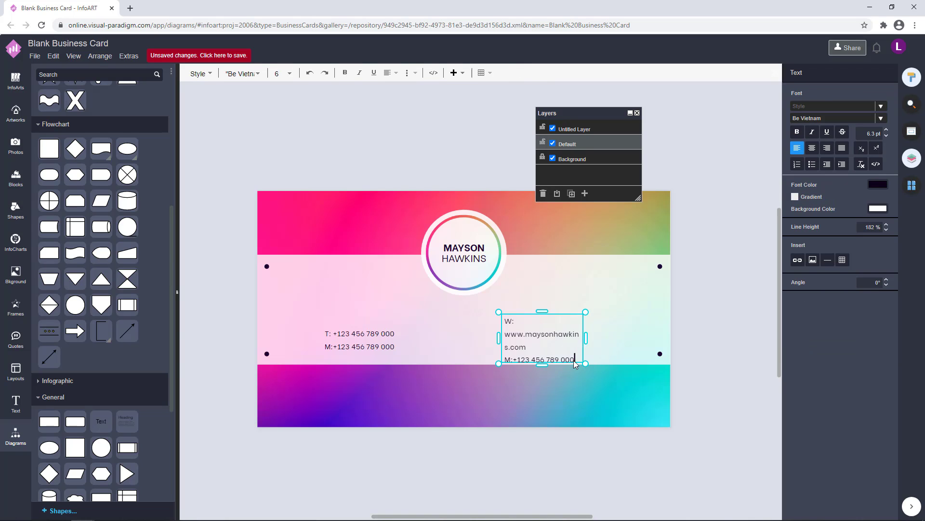
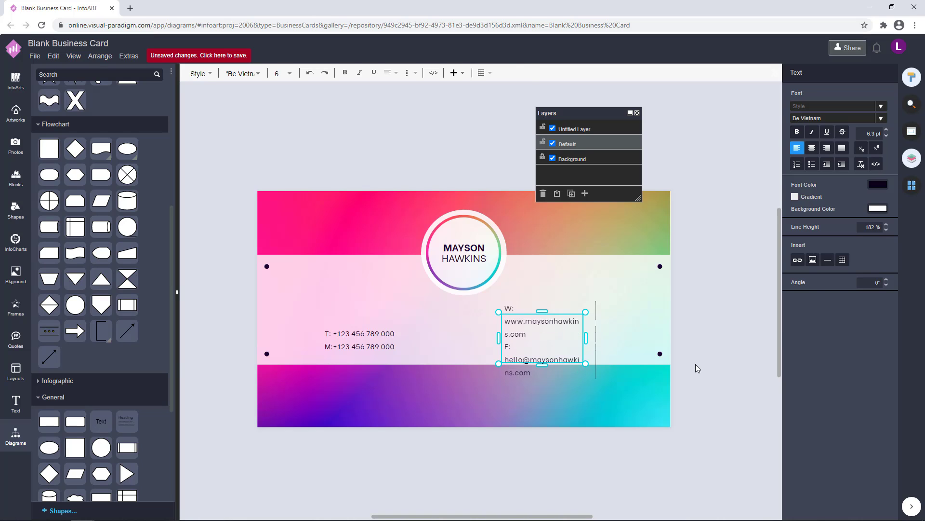
click(696, 368)
Change the website and e-mail text's font size and widen its box so each line fits.
click(536, 372)
drag(542, 364, 599, 352)
click(408, 349)
double_click(386, 348)
triple_click(565, 331)
click(887, 137)
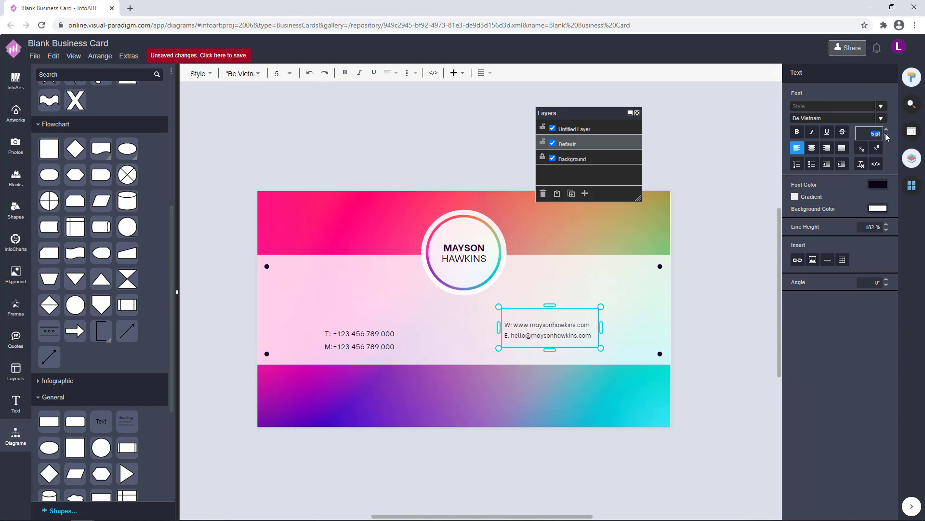
click(750, 257)
click(554, 330)
drag(602, 327, 622, 326)
double_click(578, 331)
click(883, 133)
click(678, 298)
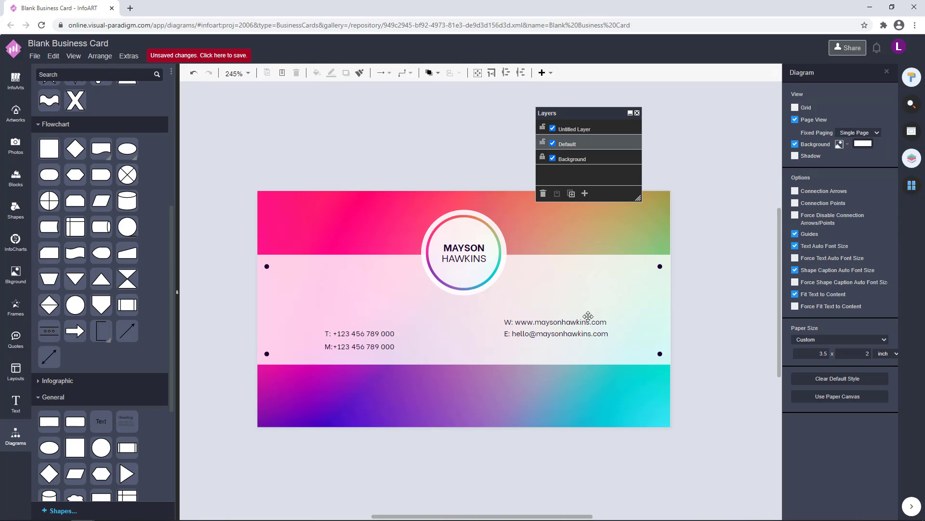
Increase the website block's line spacing and line it up with the phone lines.
double_click(587, 321)
click(887, 224)
click(886, 225)
click(719, 285)
drag(578, 328, 576, 339)
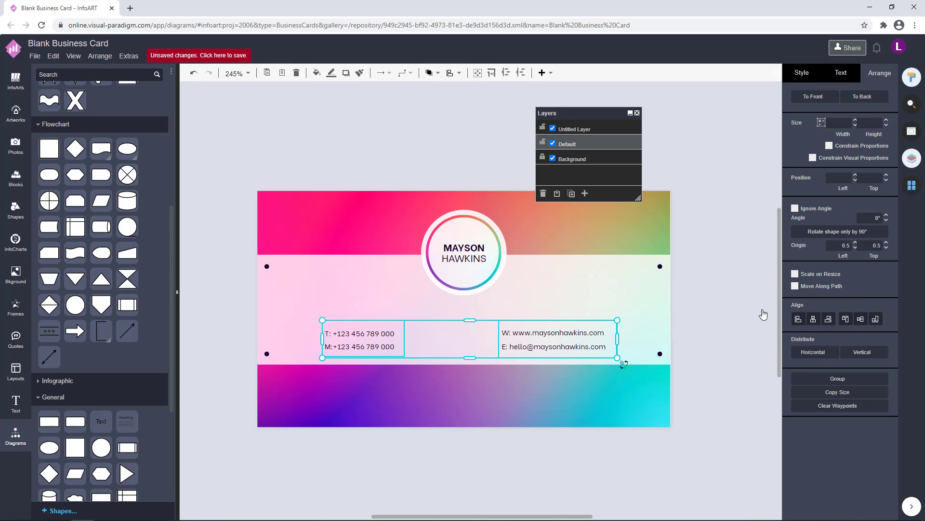
click(722, 294)
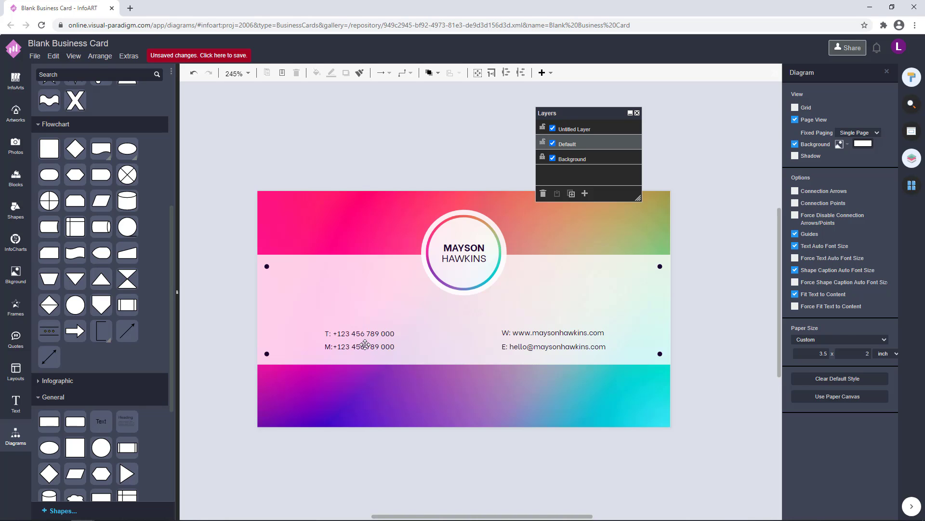
Nudge the phone and website blocks apart so they balance on the card.
mouse_move(365, 345)
mouse_down()
mouse_move(415, 346)
mouse_move(367, 346)
mouse_up()
click(499, 452)
scroll(514, 334, down, 1)
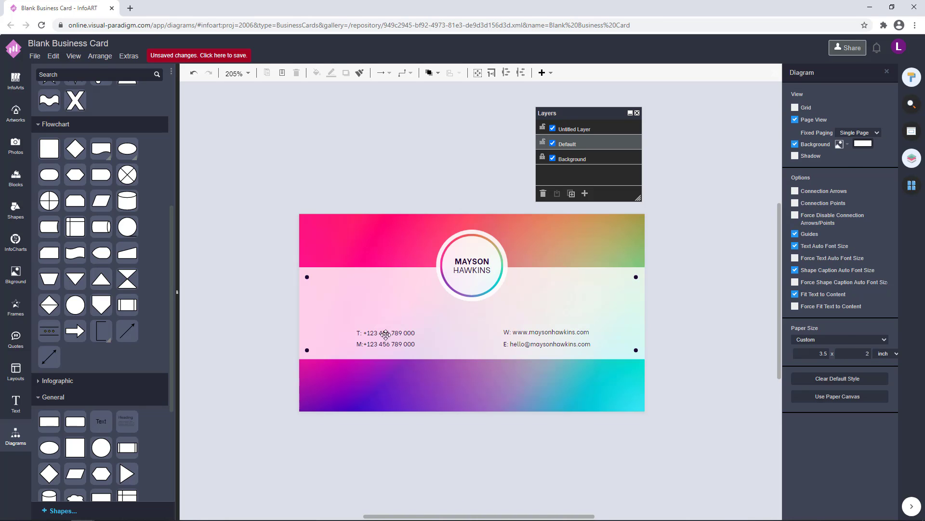
click(386, 334)
shift+click(515, 334)
click(547, 336)
key(Right)
key(Right)
key(Right)
key(Right)
key(Right)
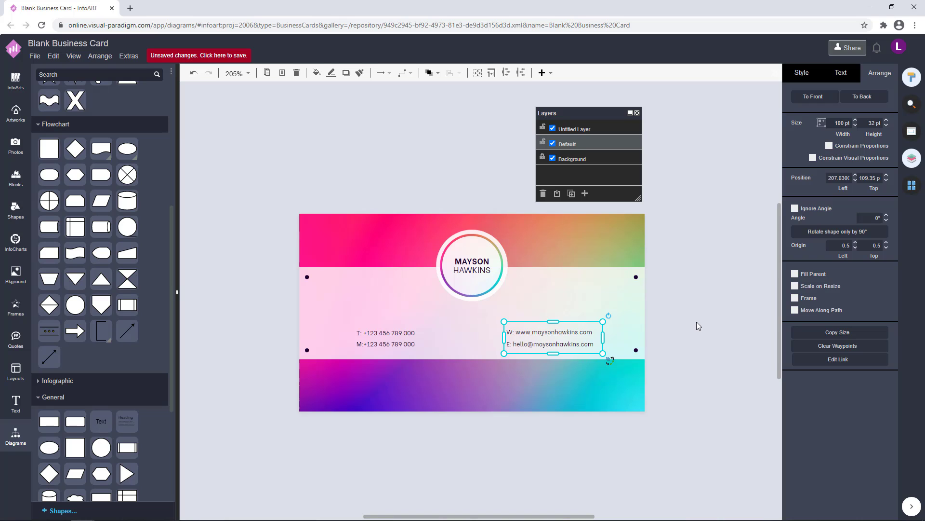
click(699, 326)
click(571, 336)
key(Right)
key(Right)
key(Right)
key(Right)
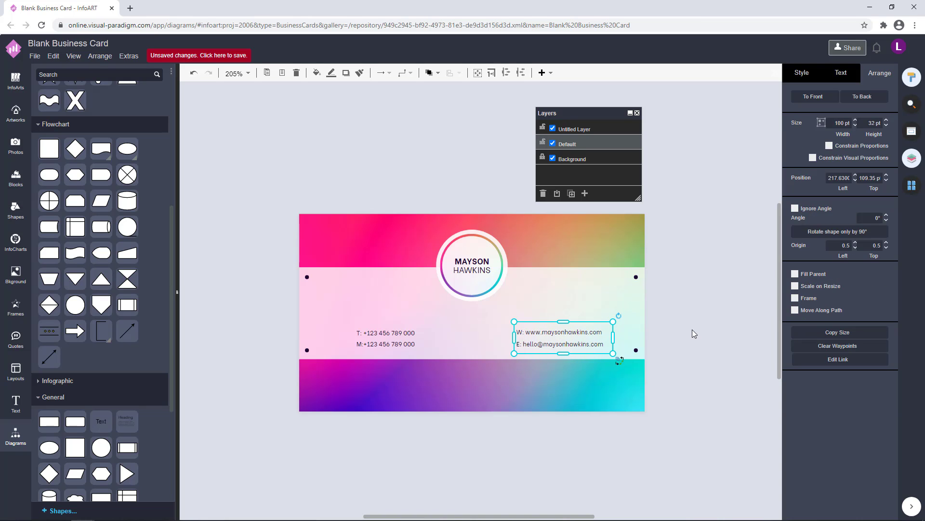
click(694, 331)
click(386, 338)
key(Left)
click(714, 335)
Enlarge the name ring slightly and recentre it on the guides.
drag(363, 171, 537, 306)
drag(480, 260, 480, 271)
click(397, 194)
drag(397, 193, 575, 335)
drag(508, 313, 510, 314)
drag(489, 287, 488, 286)
key(Up)
key(Up)
click(682, 363)
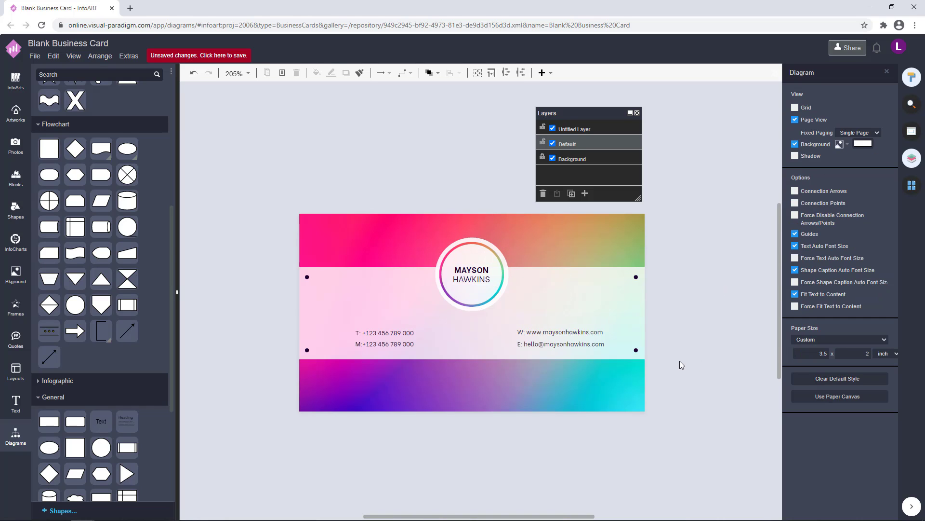
click(404, 335)
shift+click(531, 337)
click(705, 337)
Copy the Creative Director text from the front page onto the back page.
click(912, 186)
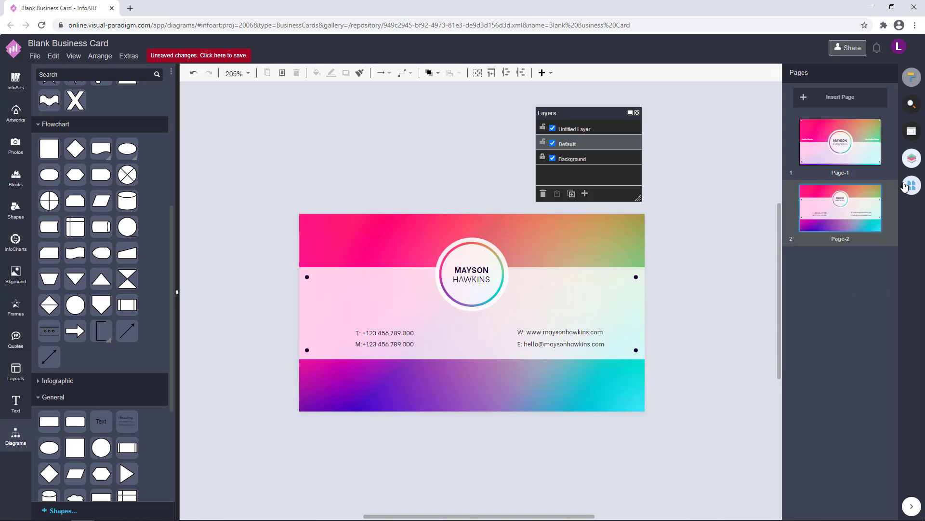
click(841, 143)
click(305, 281)
key(ctrl+c)
click(840, 207)
key(ctrl+v)
Move the pasted box onto the bottom band, change its text to the address, and set font size 6.
drag(627, 337, 479, 394)
double_click(479, 394)
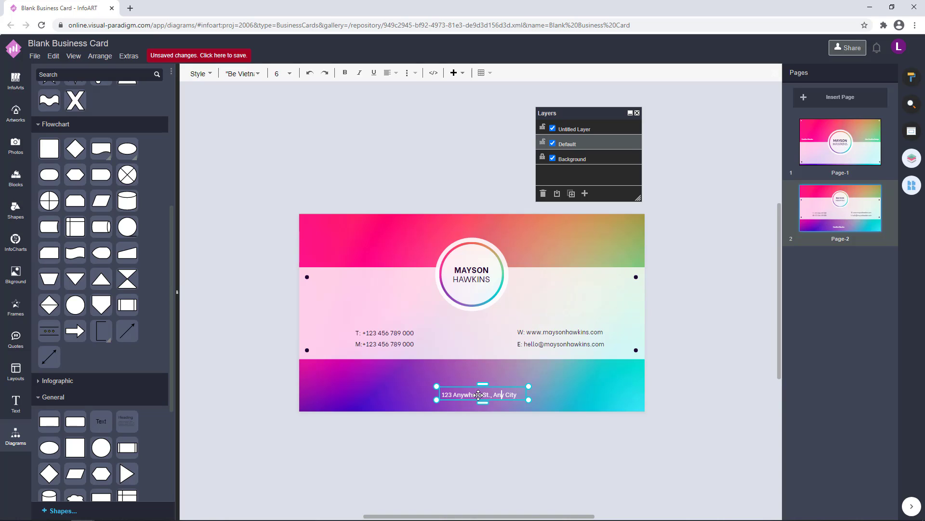
text(, ST12345)
key(Escape)
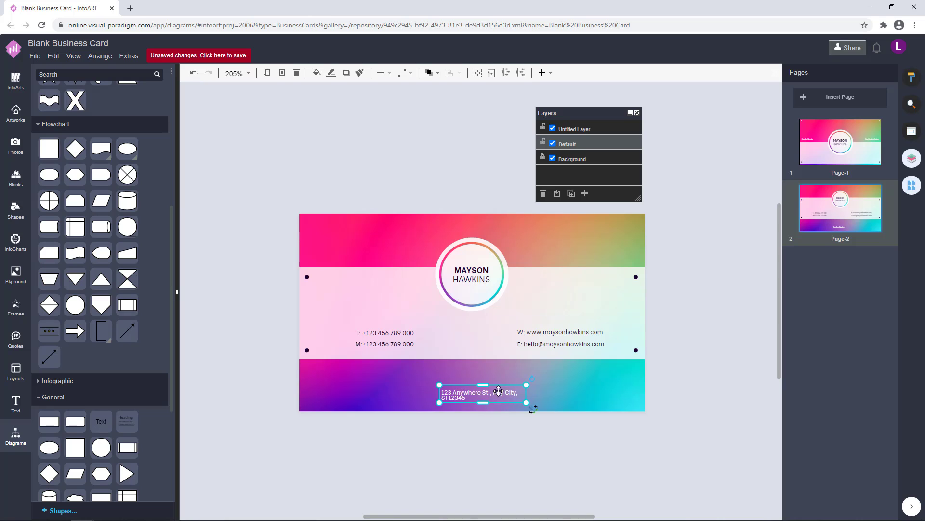
mouse_move(500, 395)
mouse_down()
mouse_move(467, 394)
mouse_move(483, 398)
mouse_up()
double_click(484, 398)
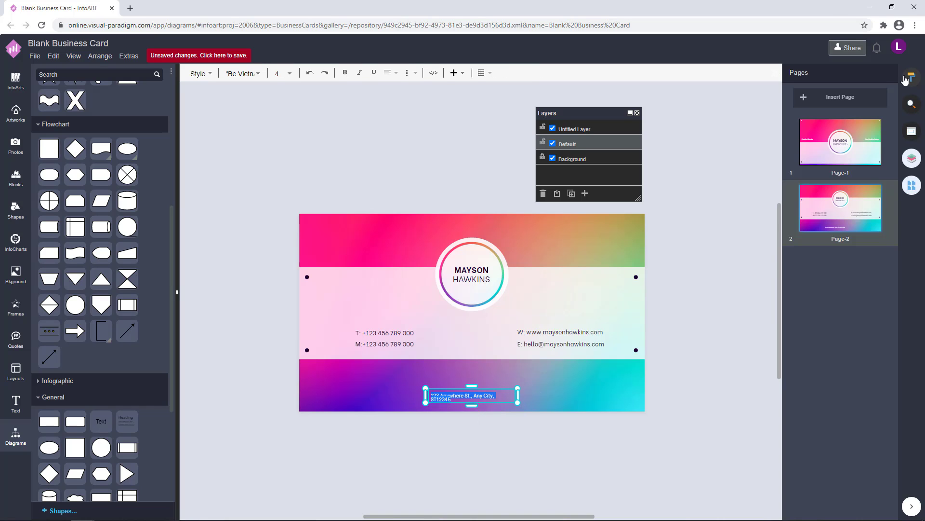
text(6)
key(Return)
Widen the address box to fit one line and centre-align its text.
double_click(596, 337)
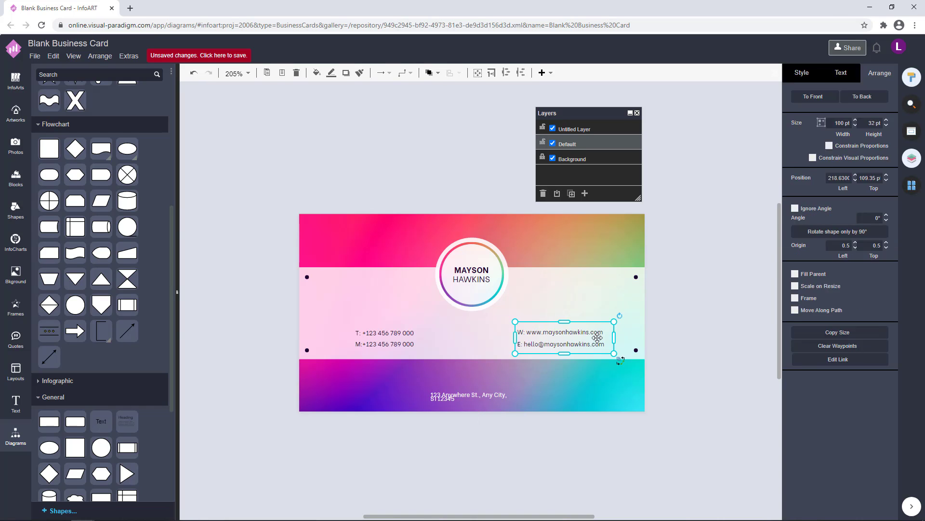
click(550, 379)
click(492, 399)
scroll(491, 399, up, 3)
scroll(492, 399, up, 1)
drag(541, 392, 499, 419)
scroll(649, 380, down, 3)
click(841, 73)
click(813, 136)
click(574, 432)
Move the white middle panel with its ring and text lower, then lift the address slightly.
scroll(576, 432, down, 1)
click(476, 399)
click(664, 404)
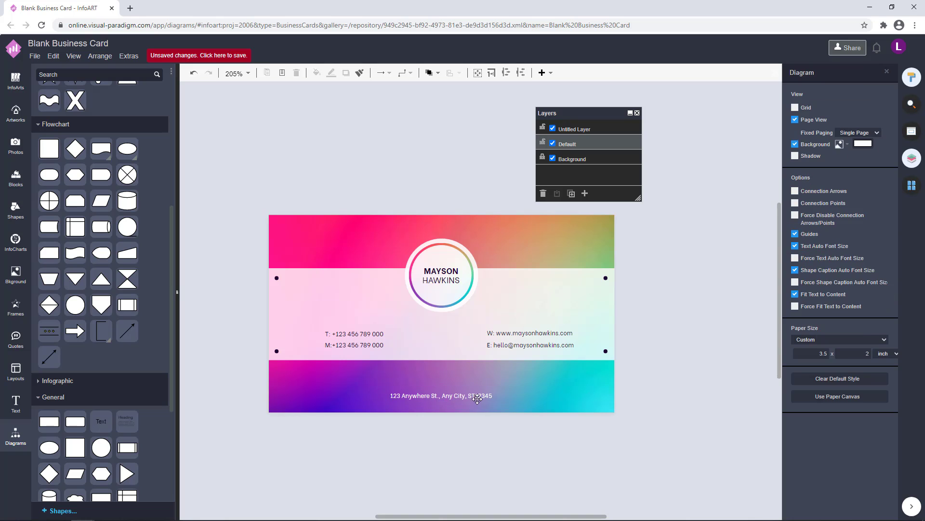
click(477, 399)
click(664, 379)
drag(665, 379, 239, 234)
drag(443, 288, 442, 301)
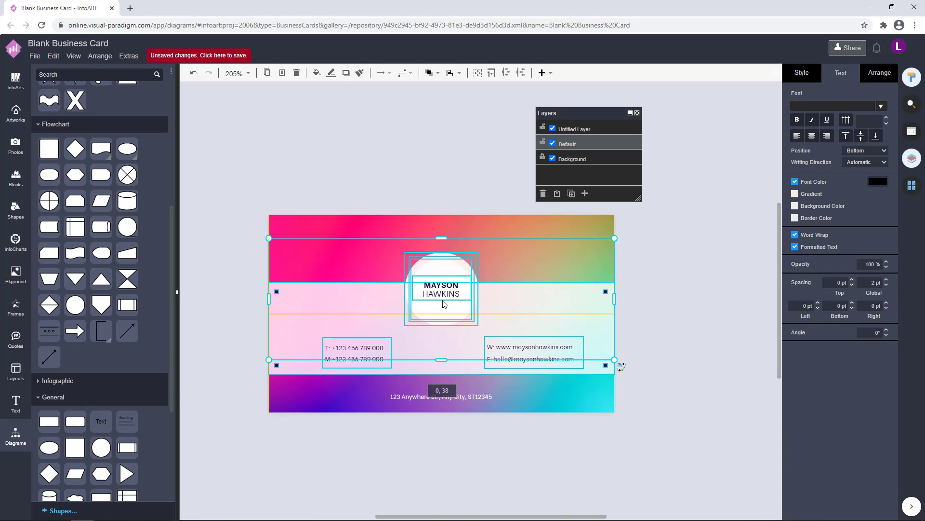
click(705, 322)
drag(473, 397, 473, 394)
Enlarge the name ring group and realign it on the back card.
click(655, 375)
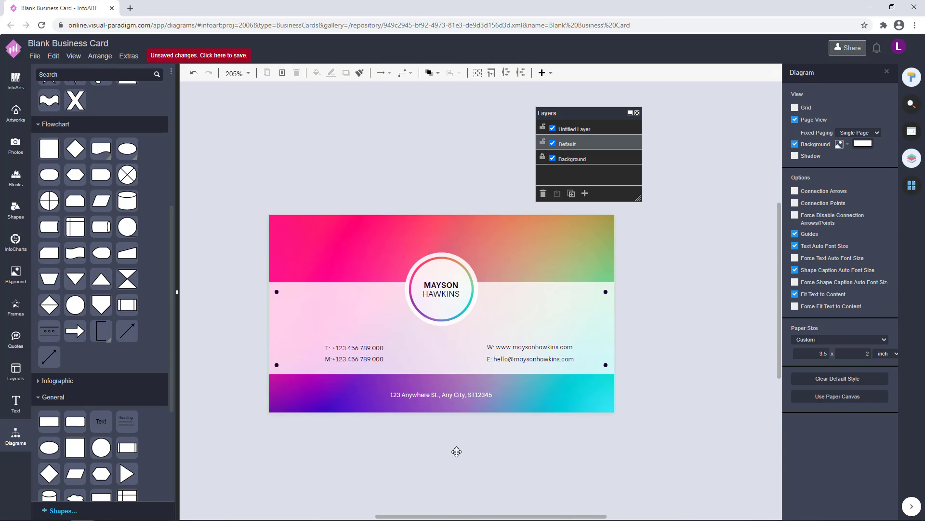
scroll(498, 446, up, 1)
drag(336, 191, 538, 351)
drag(495, 310, 500, 315)
drag(453, 280, 450, 281)
drag(458, 234, 458, 232)
click(460, 155)
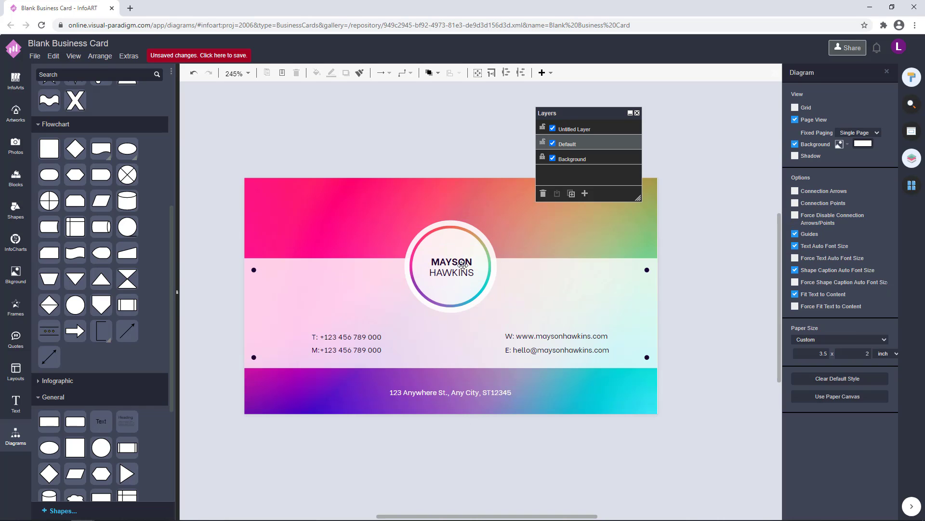
Increase the ringed name's font size to 10.
double_click(451, 268)
click(732, 292)
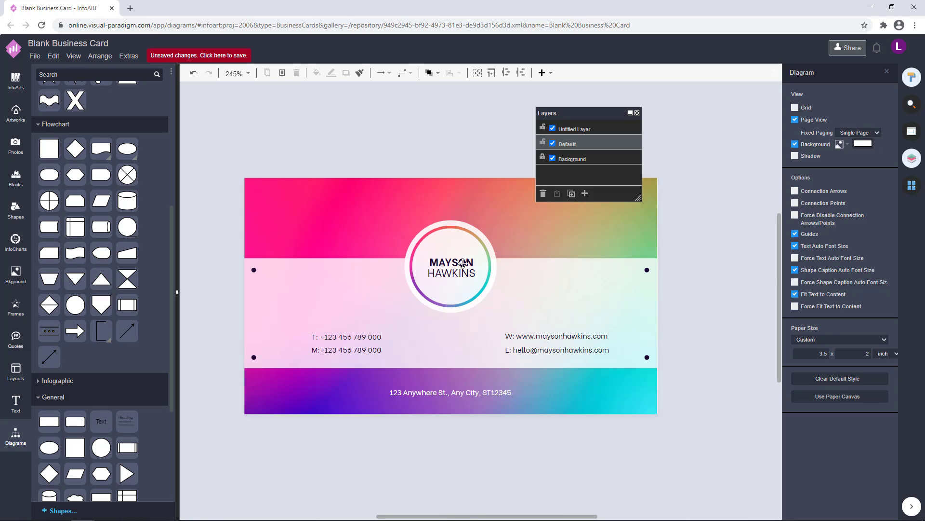
double_click(463, 263)
double_click(874, 133)
text(10)
key(Return)
click(723, 260)
click(472, 266)
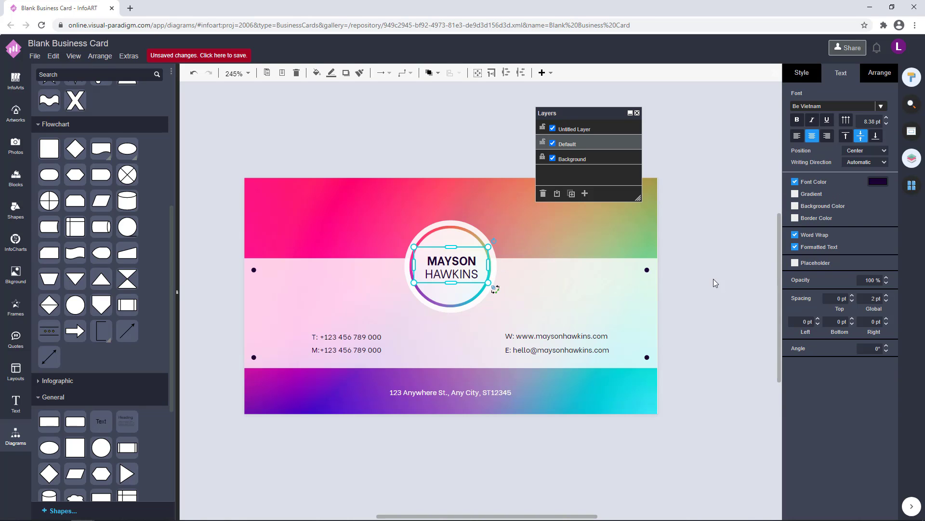
Nudge the name text up and left to recentre it in the ring.
key(Up)
click(714, 279)
click(470, 273)
click(723, 270)
click(470, 274)
key(Left)
click(733, 263)
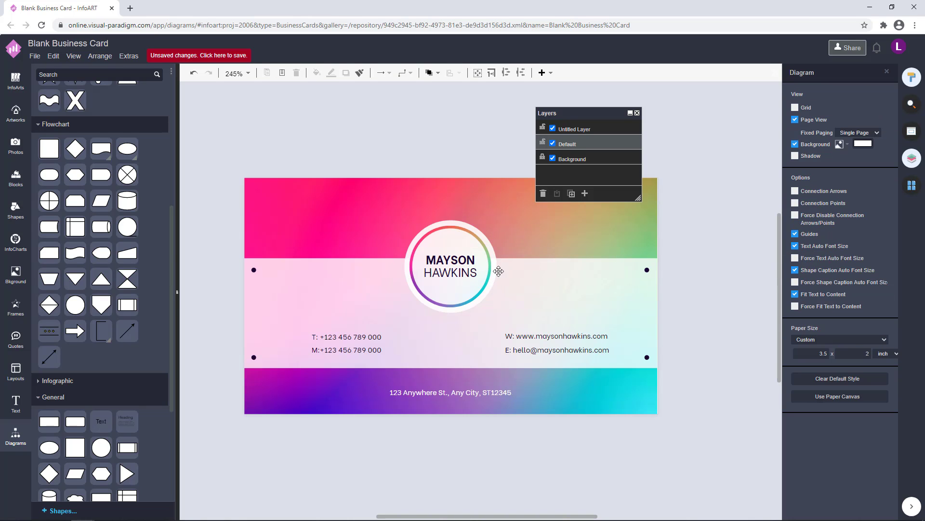
Drag the address line a few pixels up on the bottom band.
scroll(701, 357, down, 1)
scroll(701, 381, down, 1)
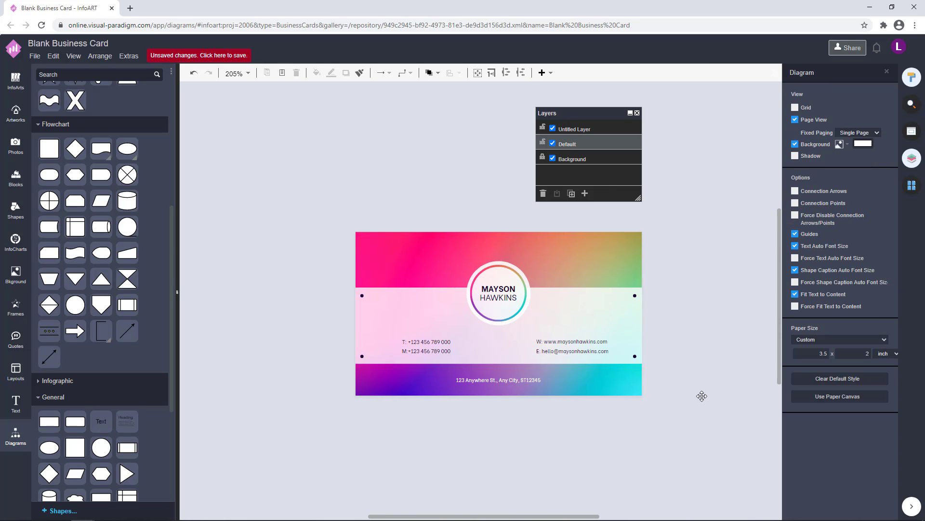
click(412, 340)
click(683, 332)
scroll(683, 333, up, 1)
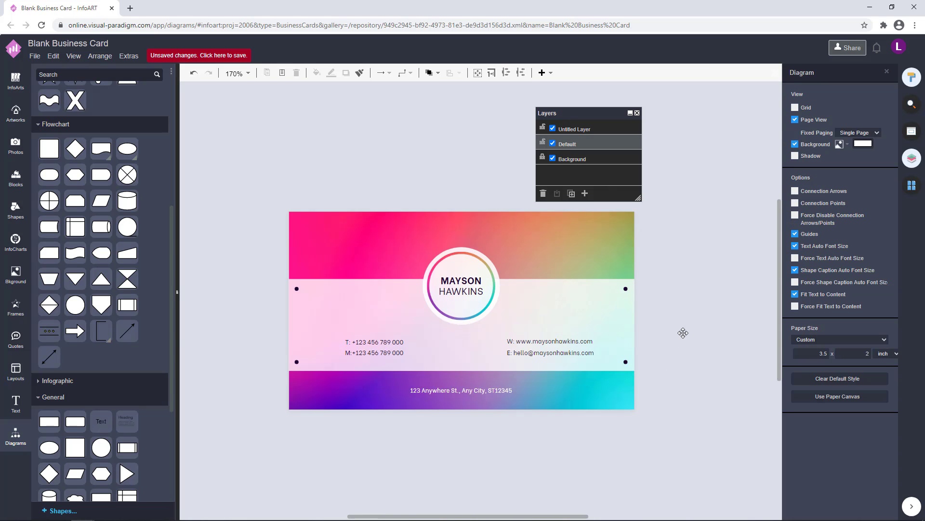
click(470, 401)
click(661, 354)
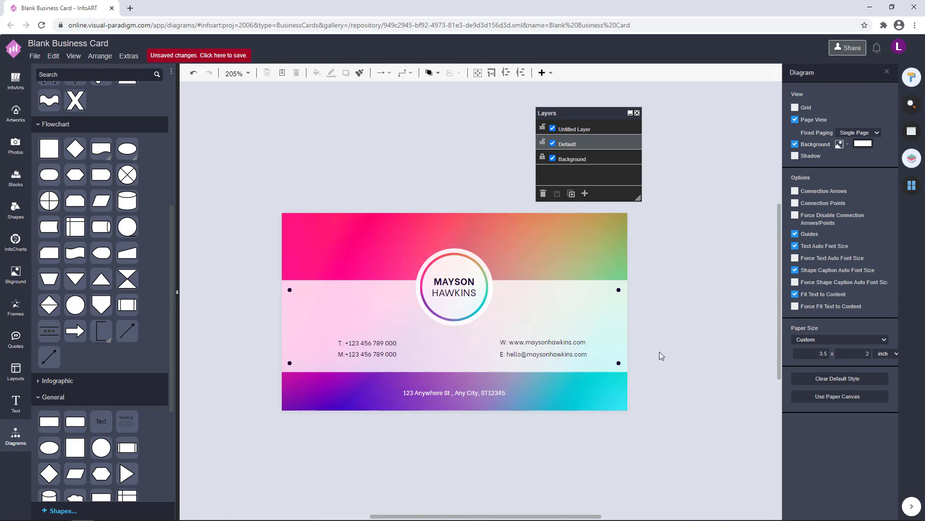
drag(455, 393, 455, 392)
click(691, 384)
Search the Artworks library for 'location' and insert a location pin.
drag(691, 384, 702, 382)
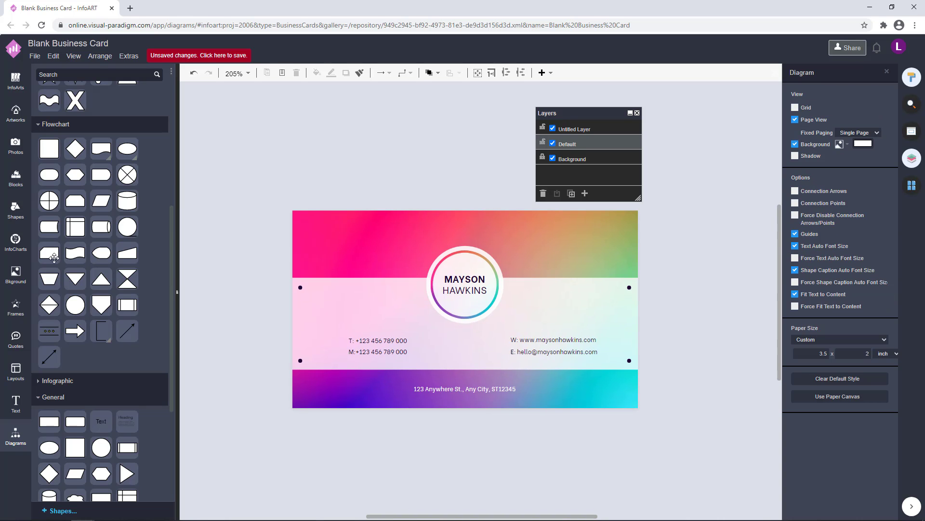
click(16, 114)
click(52, 76)
text(location)
key(Return)
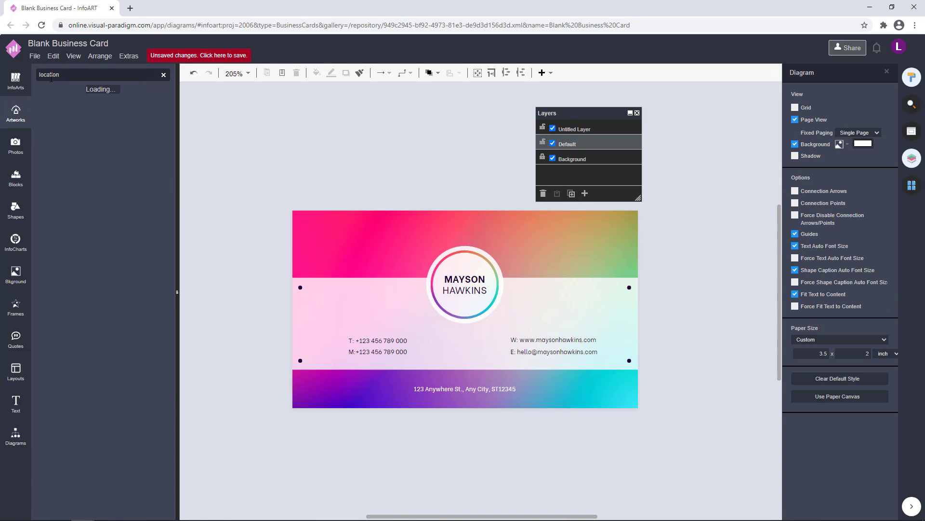
scroll(100, 225, down, 20)
scroll(100, 225, down, 20)
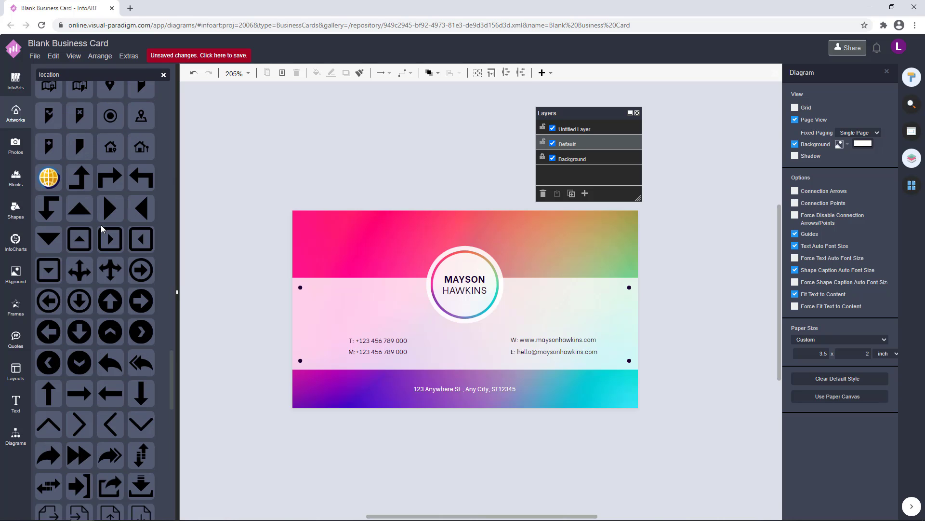
scroll(100, 224, up, 15)
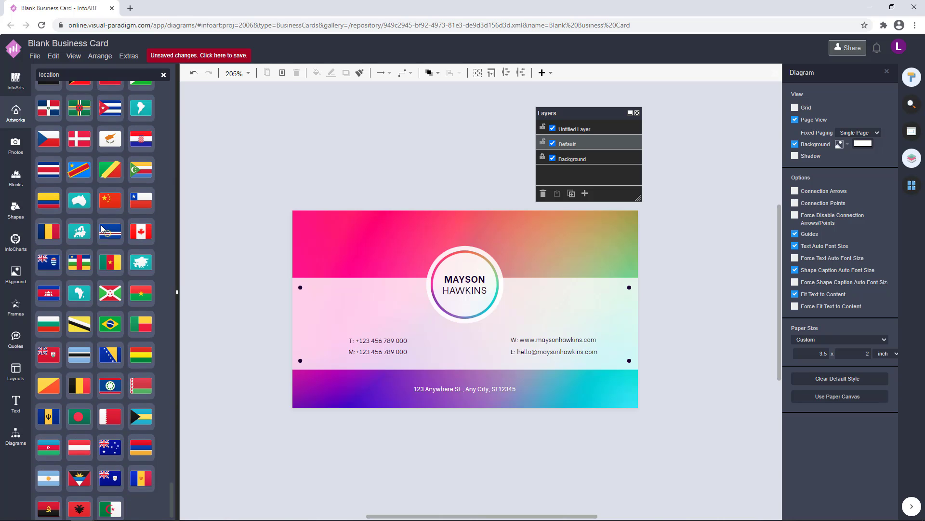
click(49, 365)
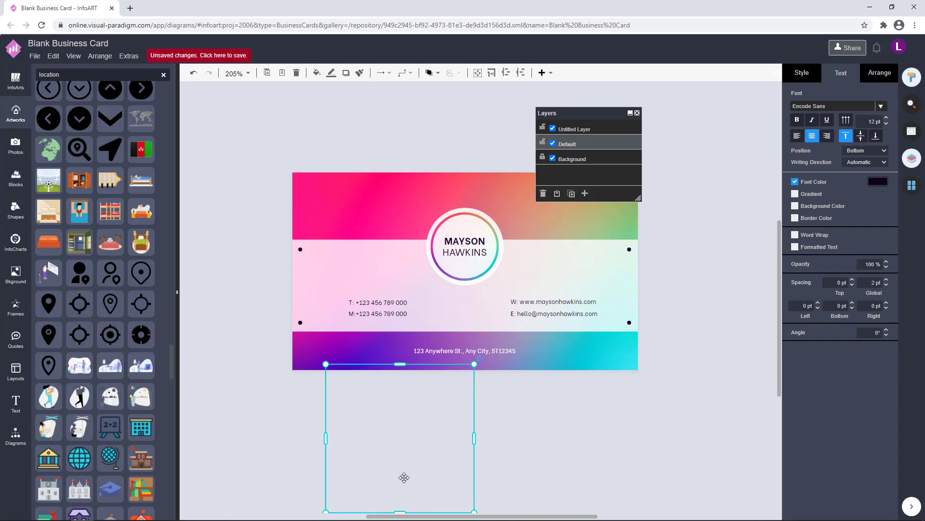
Make the pin white at 100% opacity and shrink it to suit the address line.
drag(480, 365, 402, 348)
click(798, 78)
click(813, 111)
click(822, 238)
click(893, 332)
click(353, 478)
scroll(403, 351, up, 5)
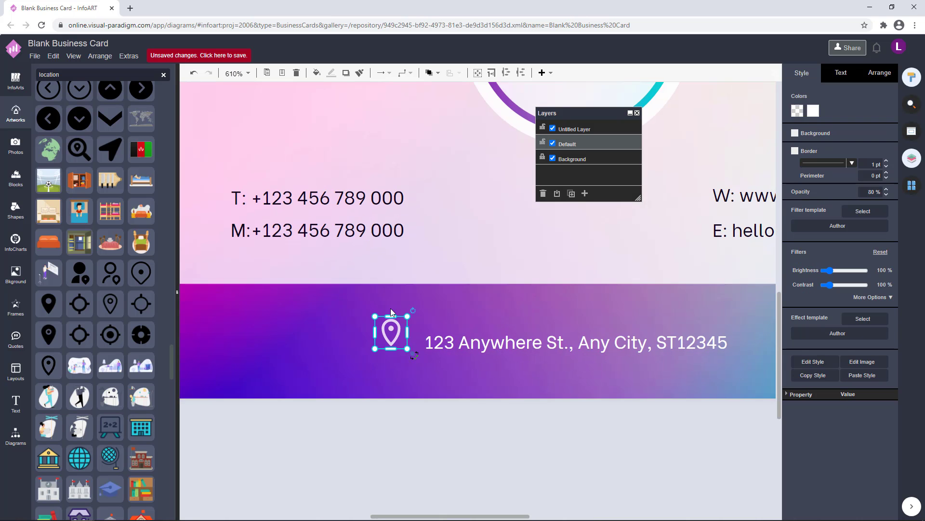
drag(867, 193, 898, 193)
text(100)
Place the pin just before the address text on the bottom band.
drag(407, 316, 408, 343)
key(Right)
key(Right)
key(Right)
click(478, 418)
click(407, 338)
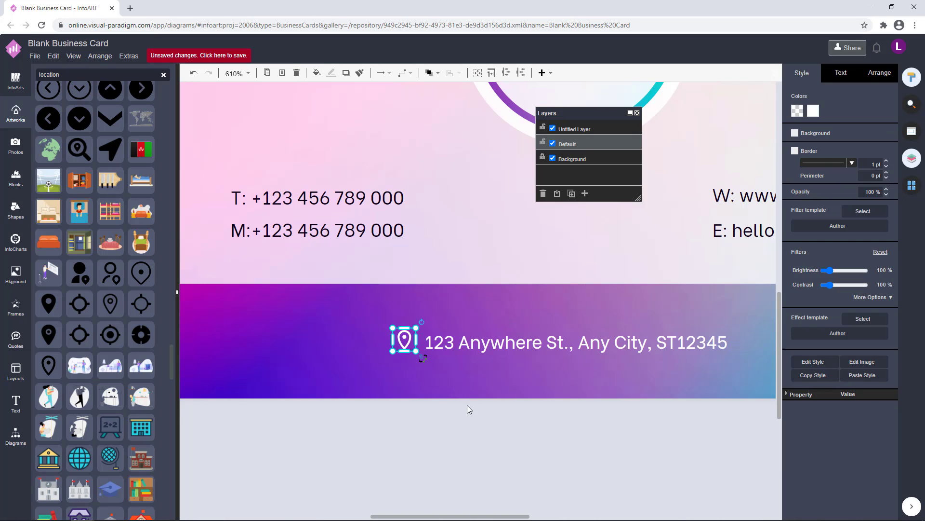
key(Right)
key(Right)
click(467, 405)
click(409, 337)
click(473, 415)
scroll(473, 415, down, 5)
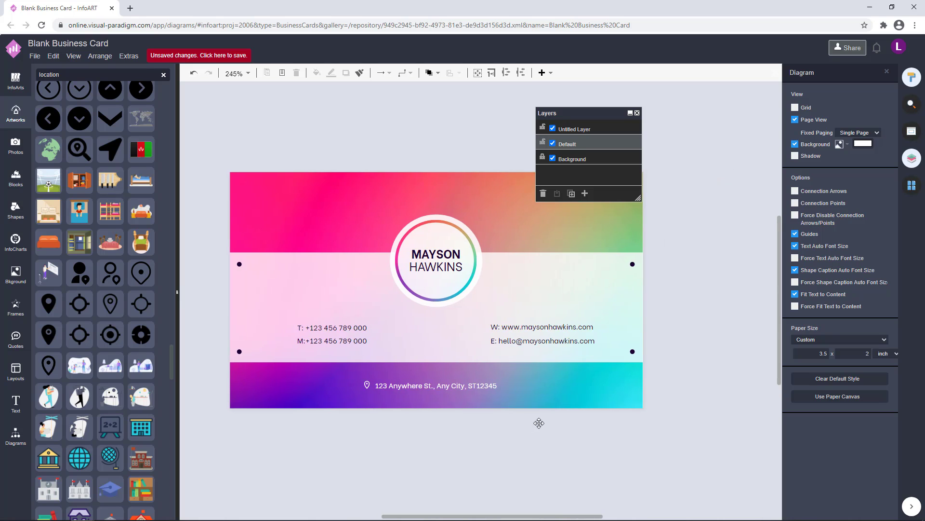
Select all parts of the name badge and nudge it slightly up.
drag(728, 336, 337, 169)
click(363, 190)
drag(322, 100, 498, 309)
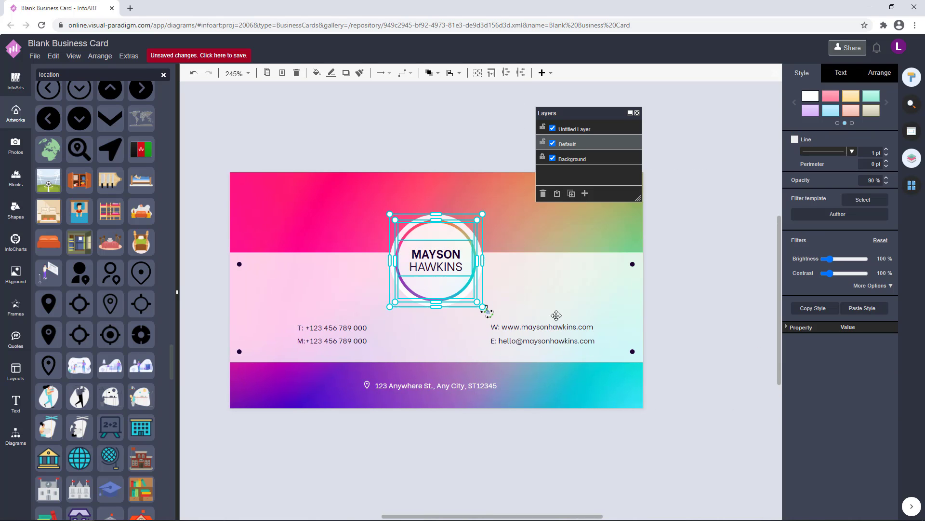
key(Up)
key(Up)
click(703, 290)
scroll(675, 331, down, 2)
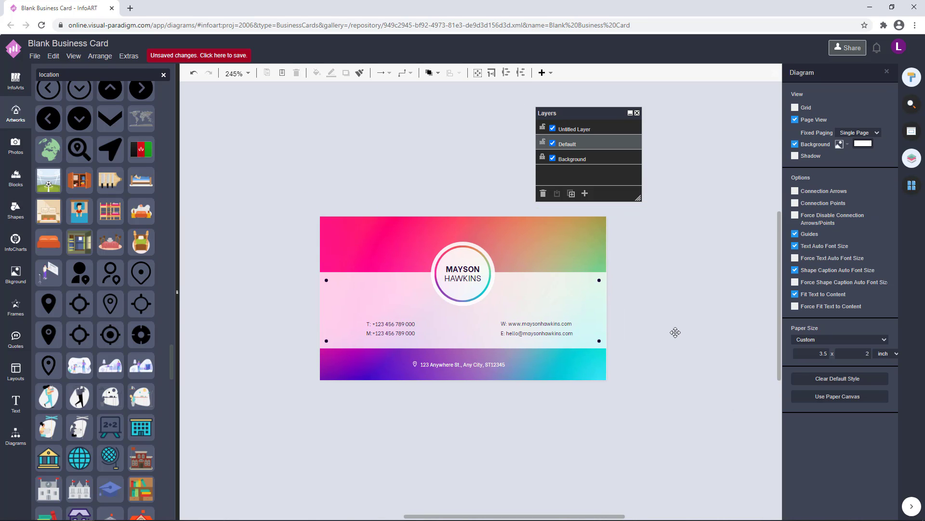
click(911, 185)
On Page-2, nudge the phone and web/e-mail contact boxes slightly up.
click(835, 148)
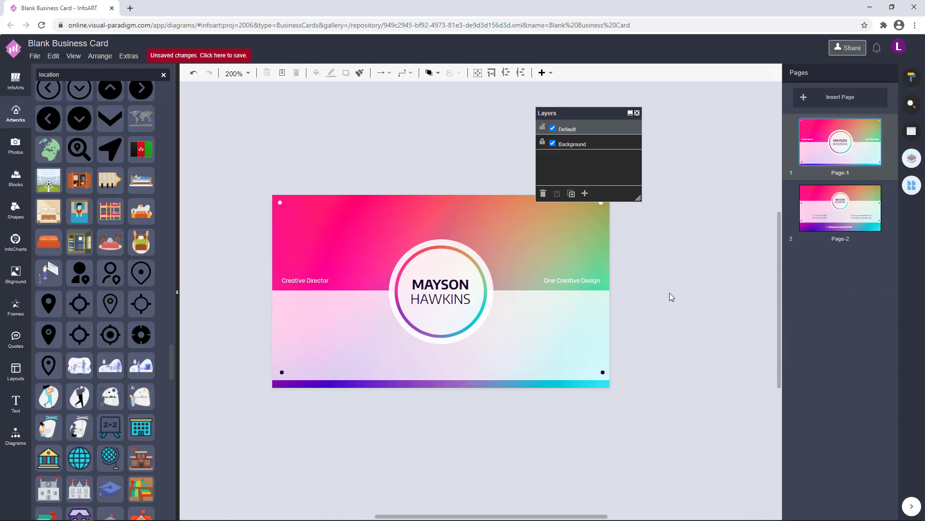
click(834, 221)
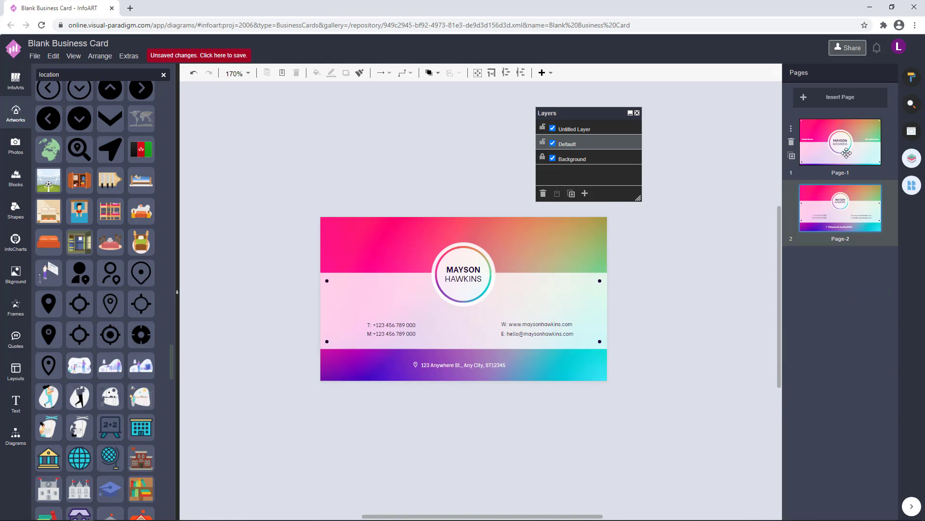
click(843, 148)
click(837, 214)
click(539, 331)
shift+click(411, 328)
key(Up)
key(Up)
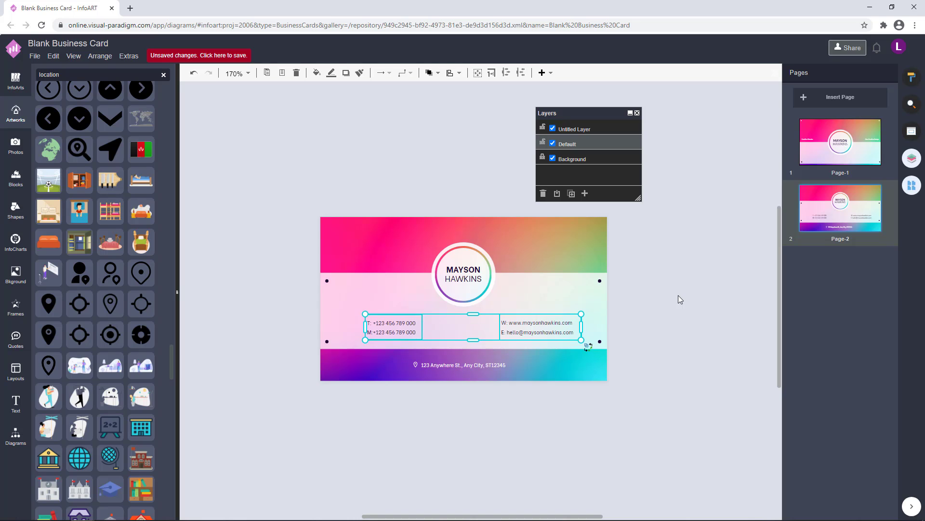
click(644, 369)
Review the front card on Page-1 and bring back the basic shapes library.
click(840, 163)
drag(670, 313, 661, 307)
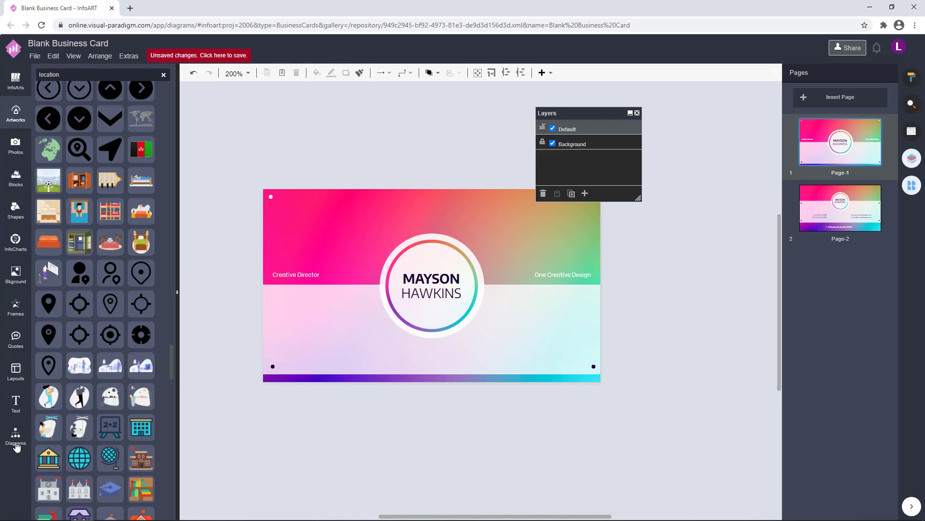
click(16, 444)
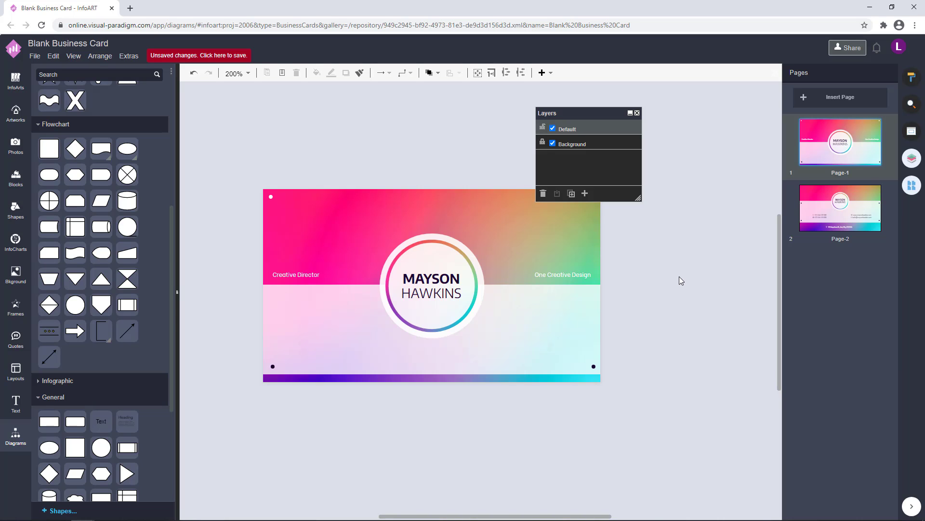
drag(663, 310, 642, 318)
click(408, 289)
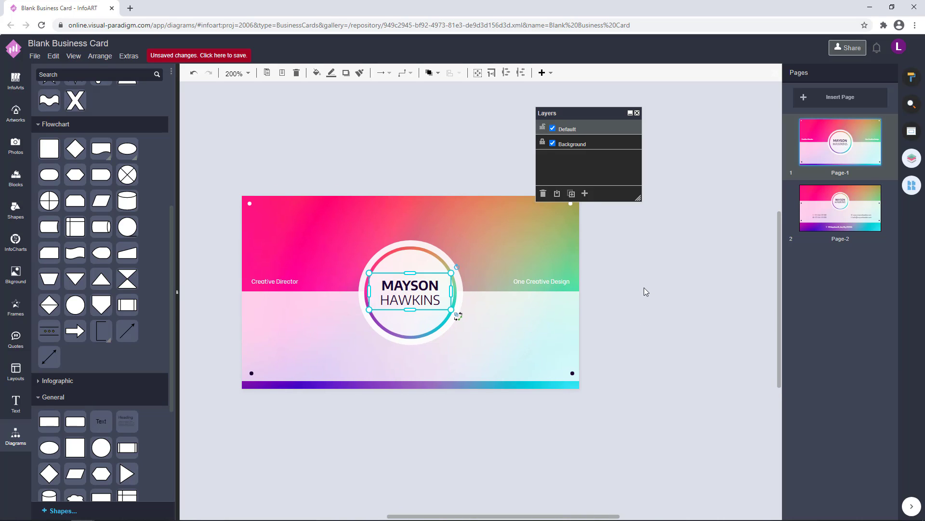
click(645, 287)
Nudge the back page's logo circle and name group up, ending on Page-1.
click(853, 194)
scroll(658, 270, up, 1)
drag(332, 203, 467, 321)
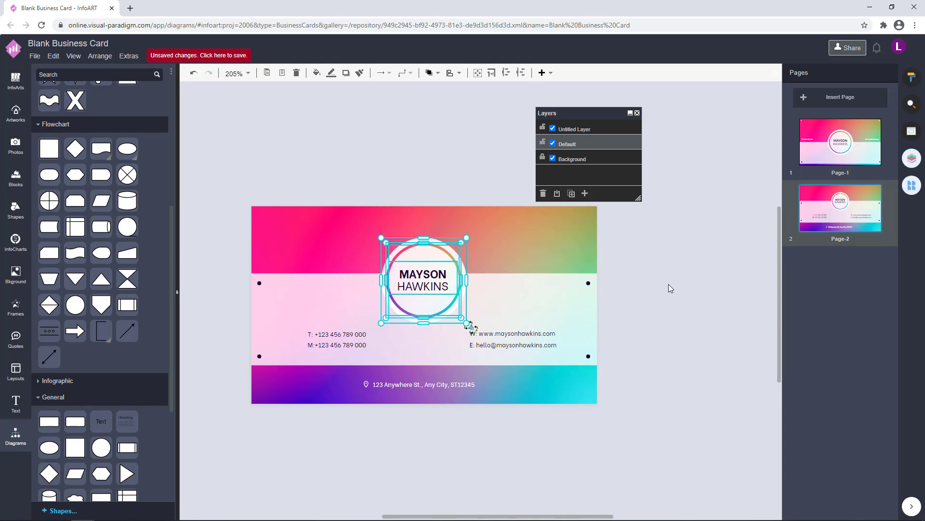
click(669, 284)
drag(333, 188, 493, 331)
key(Up)
key(Up)
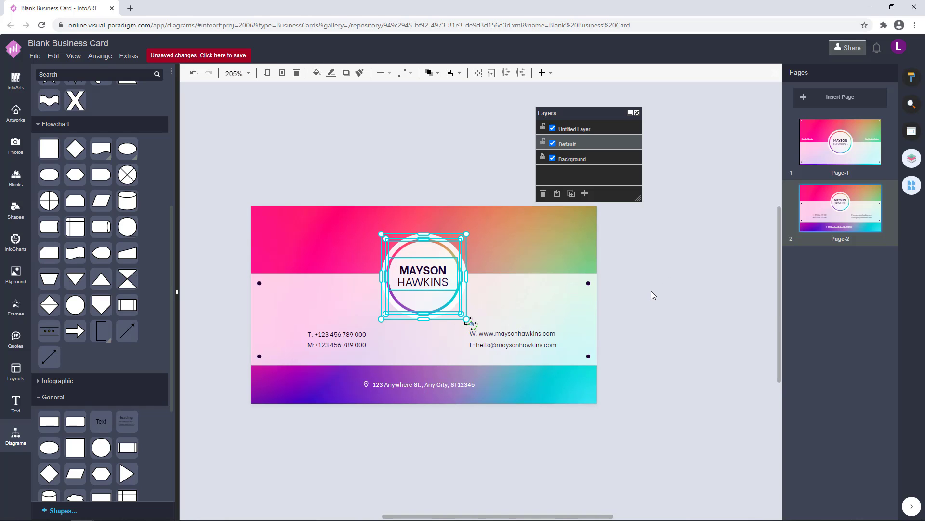
click(652, 291)
drag(328, 163, 509, 348)
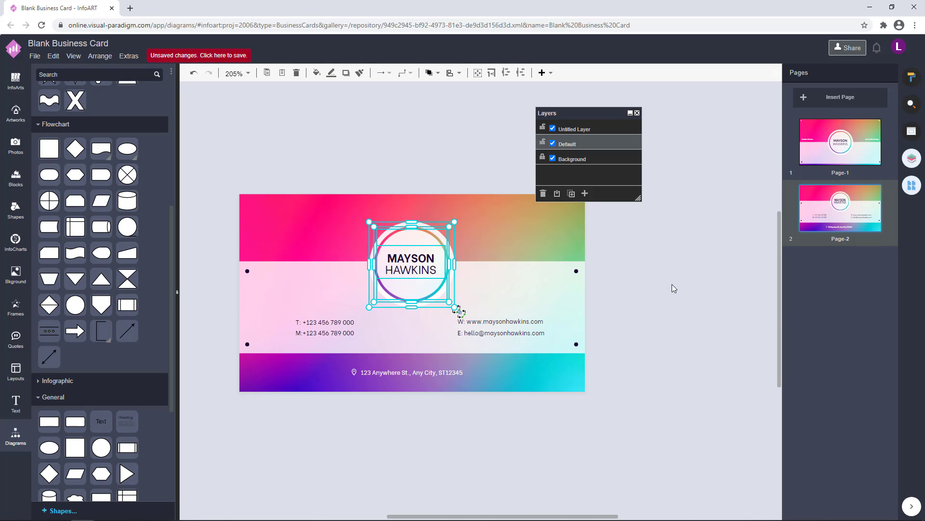
click(857, 147)
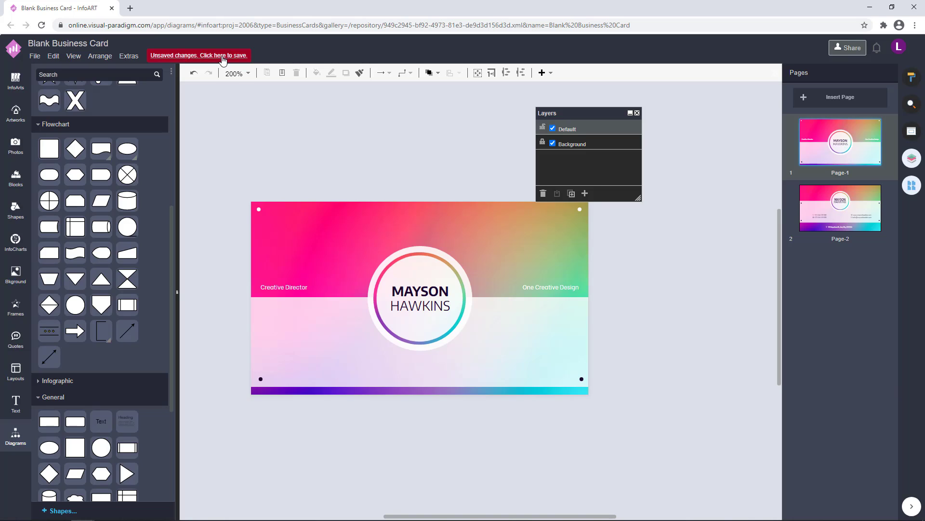
Save the document as 'Rainbow Gradient Background Business Card' to VP Online storage.
click(222, 59)
text(Rainbow Gradient Backgrou)
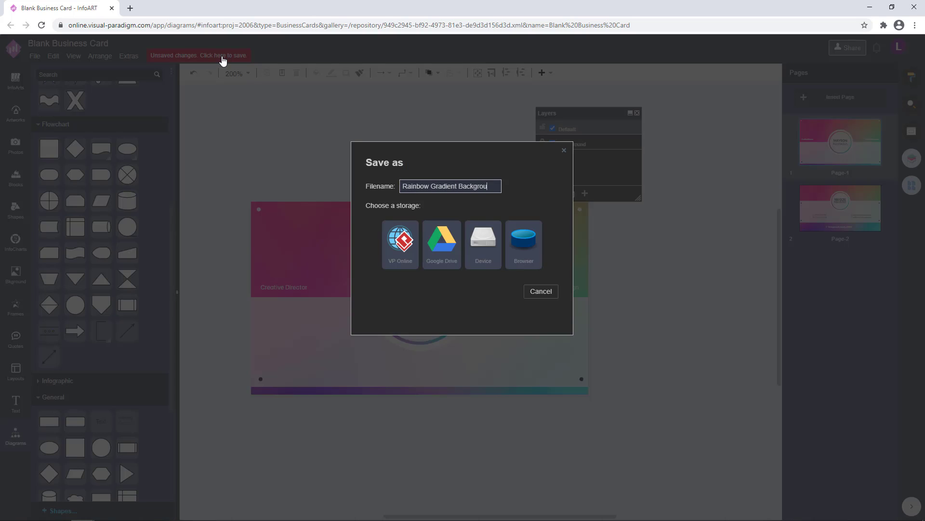
text(nd Business Card)
drag(498, 187, 358, 190)
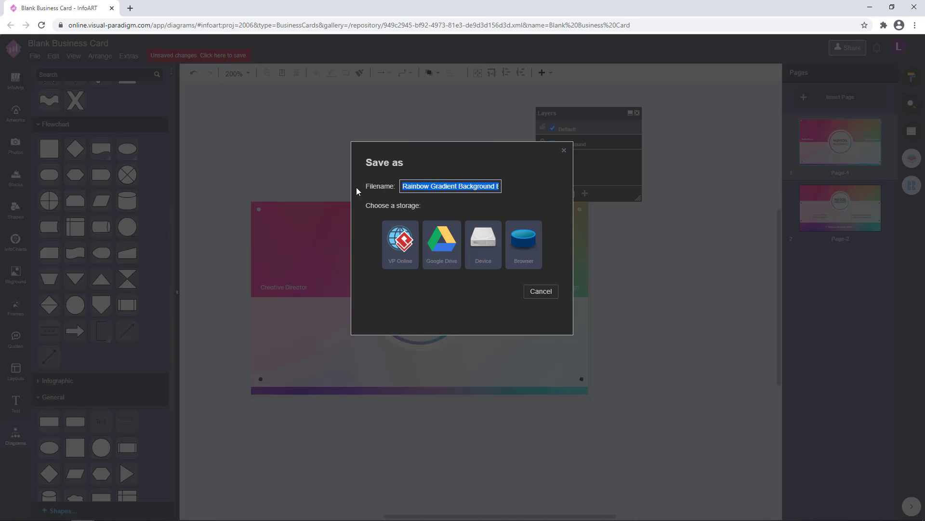
click(400, 243)
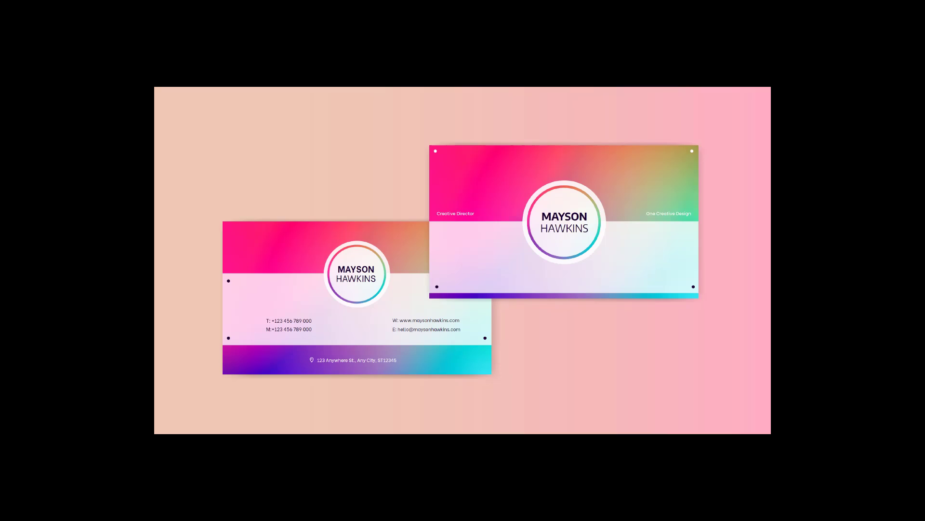